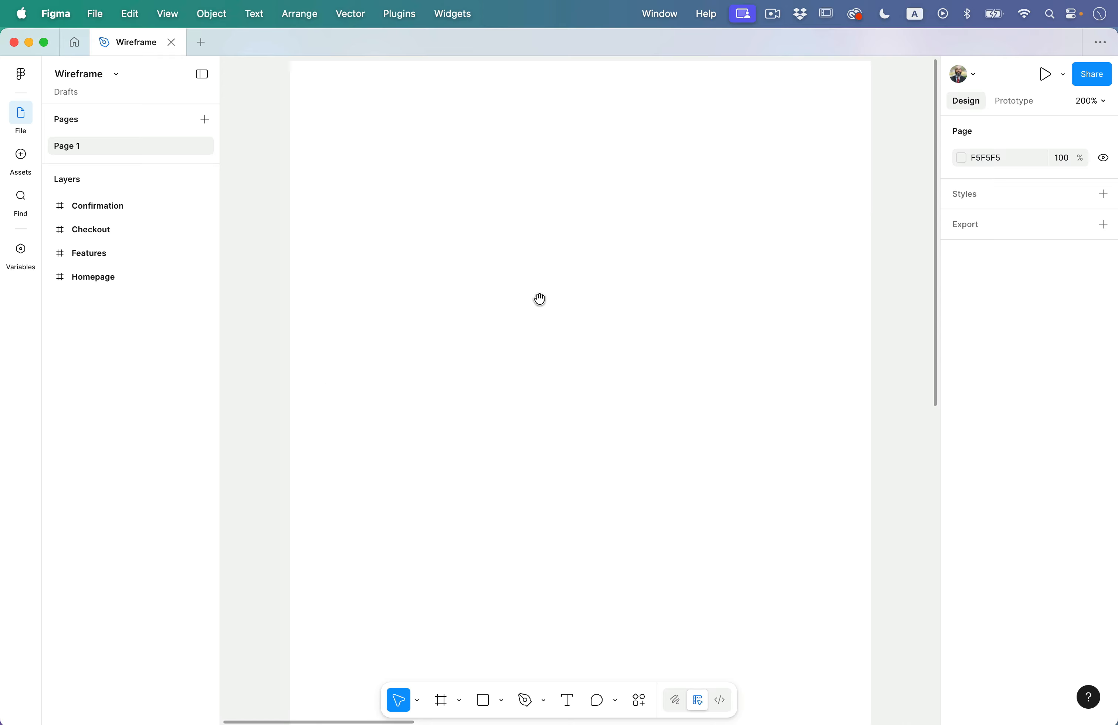
# - Add a single line of auto-width placeholder text near the middle of the Homepage frame
pyautogui.moveTo(536, 328); pyautogui.dragTo(519, 360)
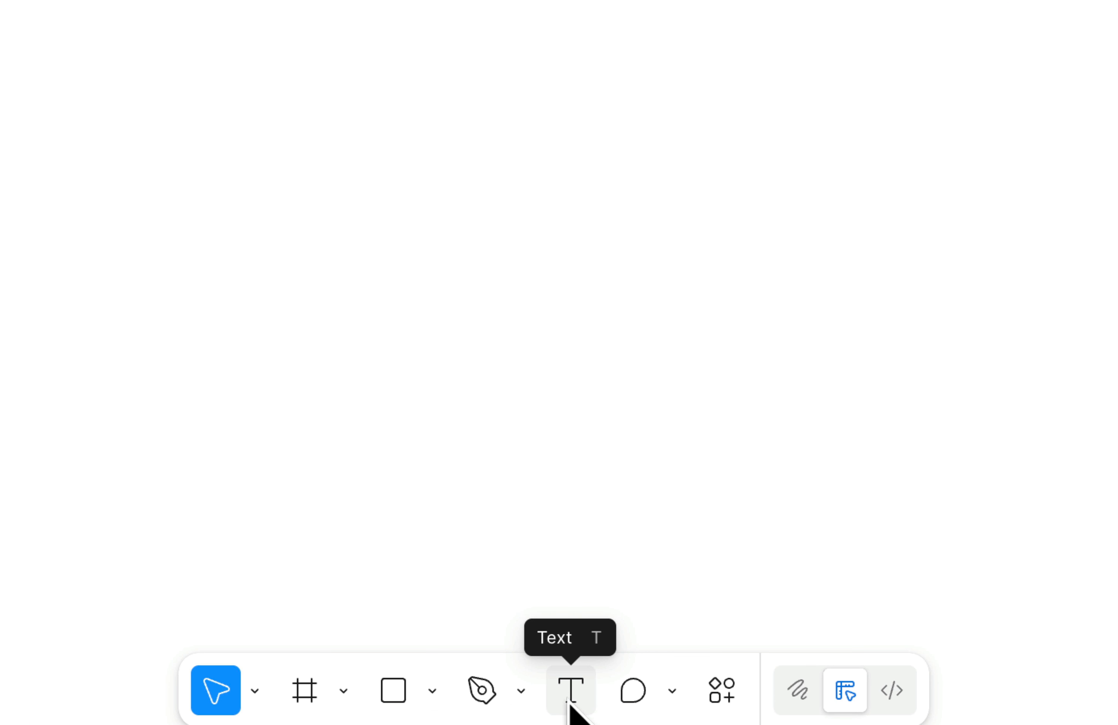
pyautogui.click(572, 698)
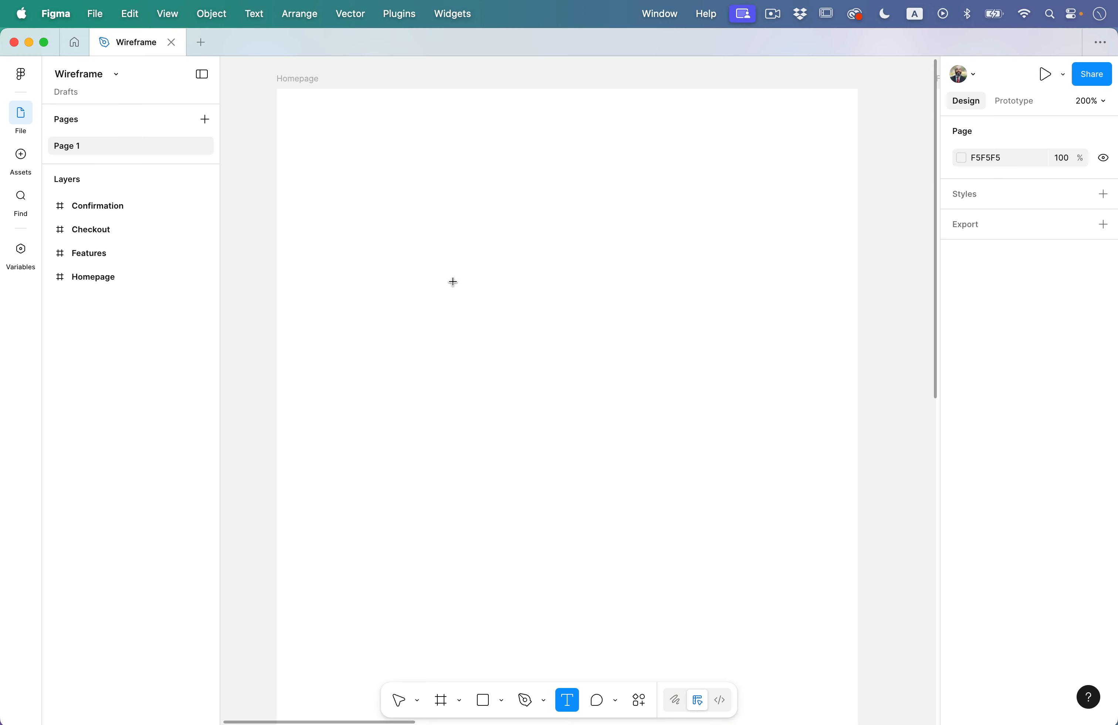
pyautogui.click(437, 296)
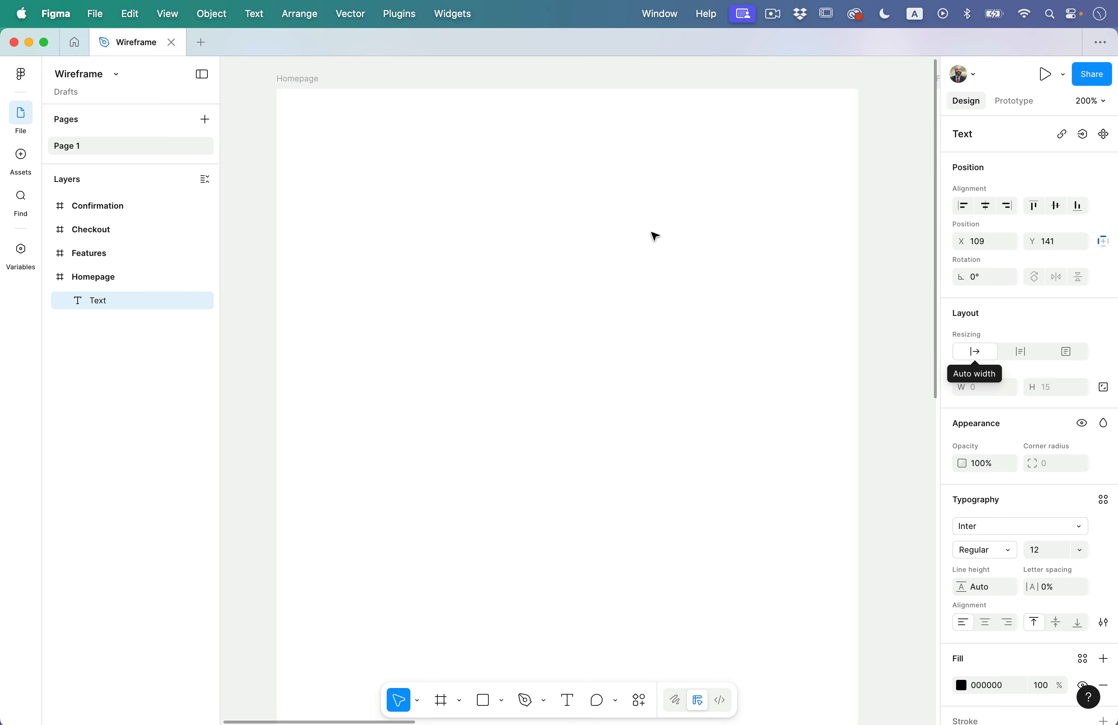
pyautogui.write('a;sdlkfja;sdlfkajsd;flkajdsf;laksjdf;alskdfja;dlkfj')
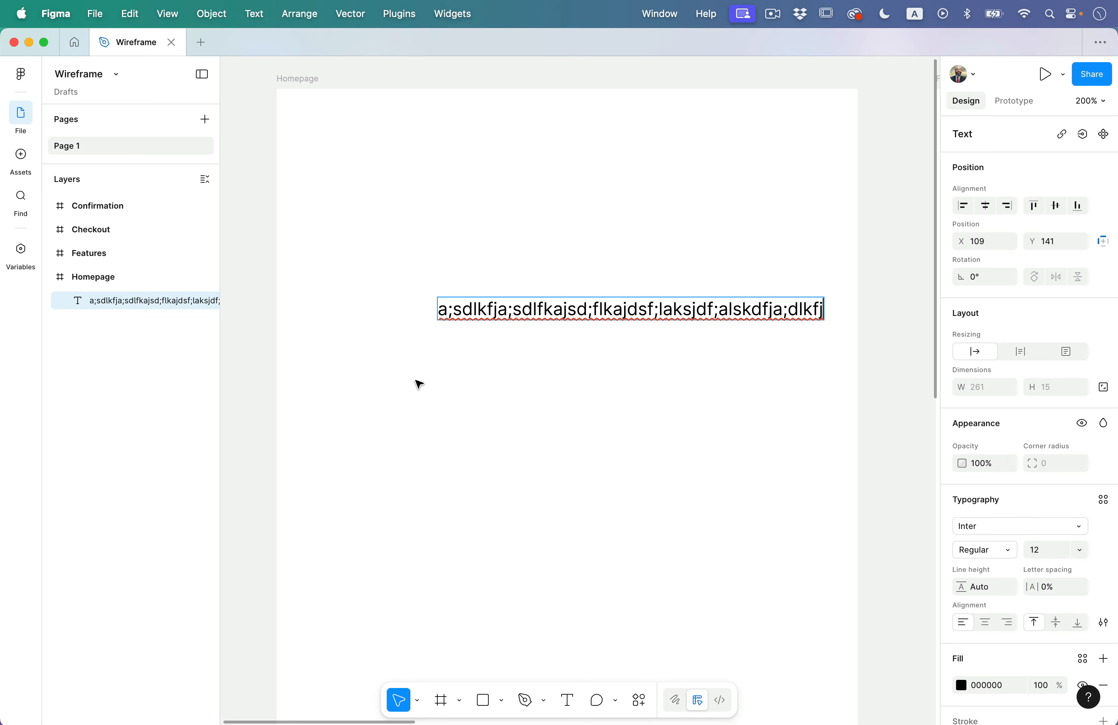
pyautogui.press('Escape')
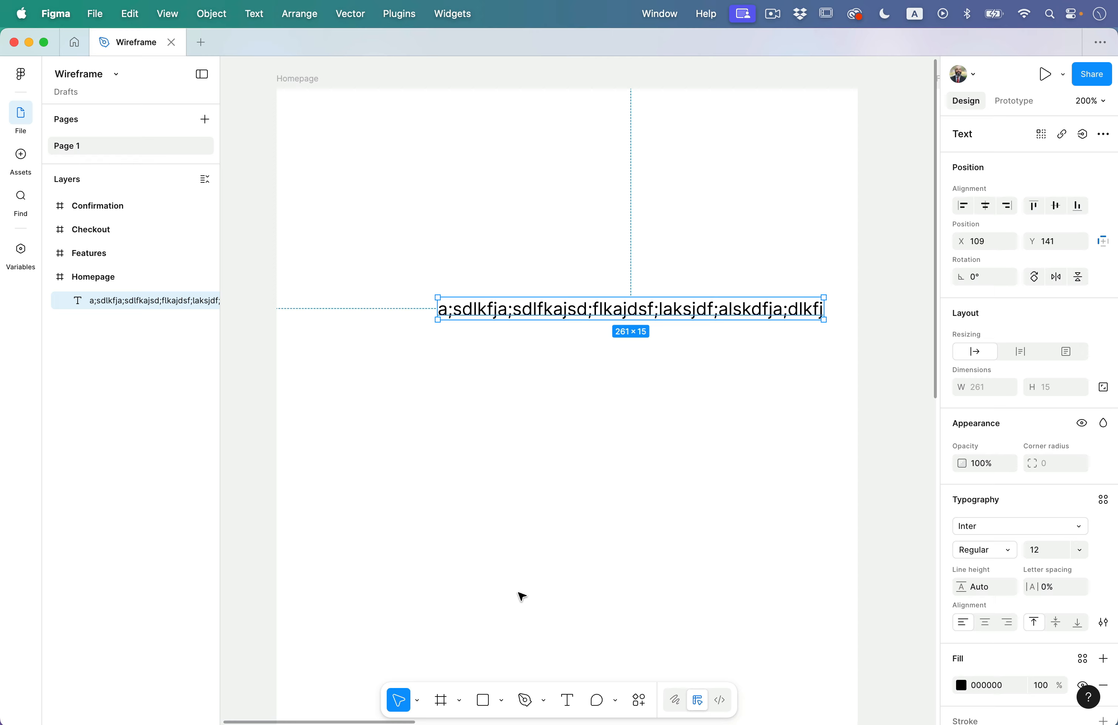
# - Draw a fixed-size text box of about 193 × 152 below the line of text and fill it with placeholder characters
pyautogui.click(567, 700)
pyautogui.moveTo(441, 397); pyautogui.dragTo(728, 623)
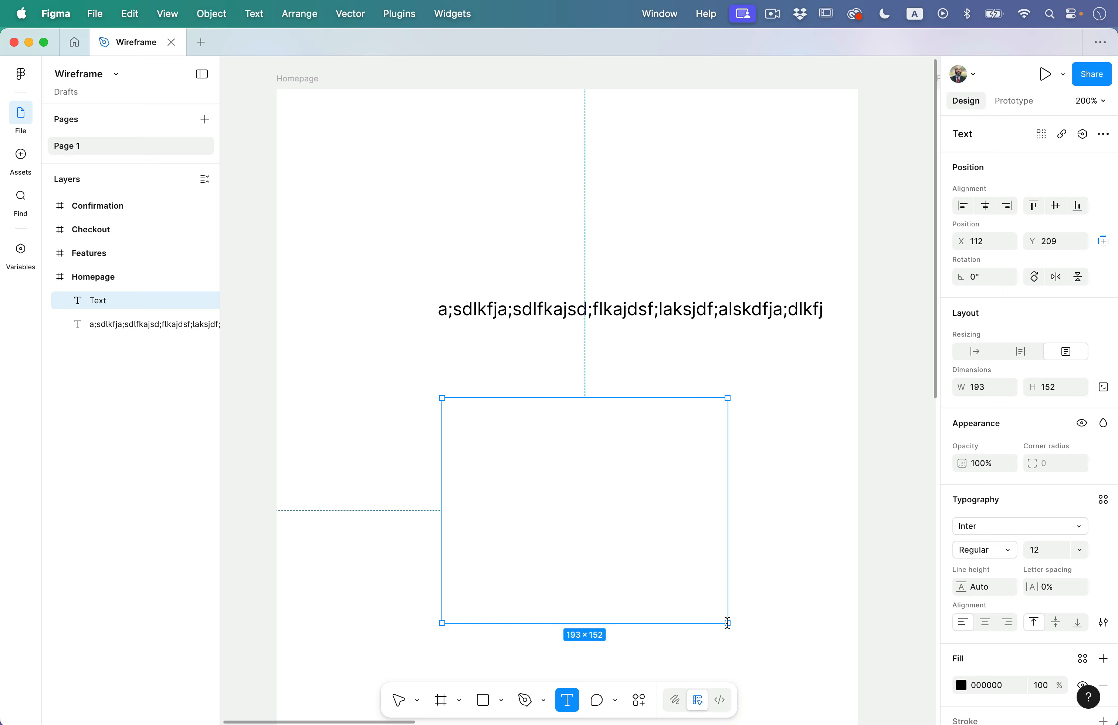
pyautogui.write('asd;lfkjas;dlfkjas;dlfkj asd;lfkjas;dlfkajsd;flkasjdf')
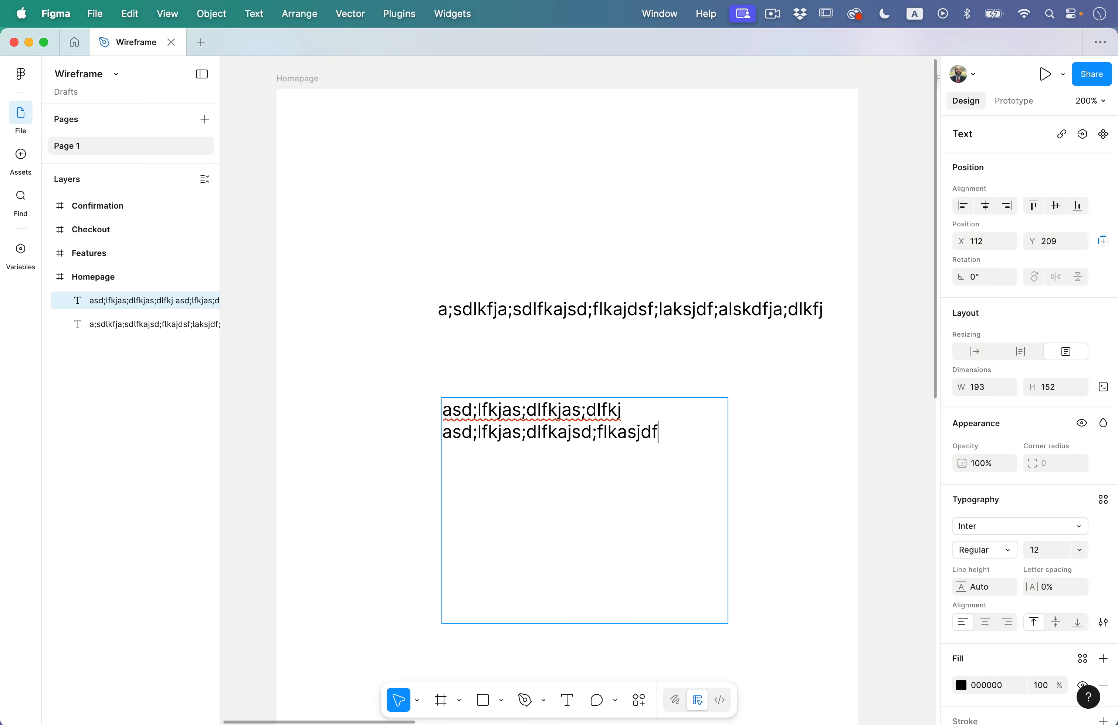
pyautogui.write(';laksjdf;alskdfj;alskdfja;slkfja;lfkjasd;lfakjsdf')
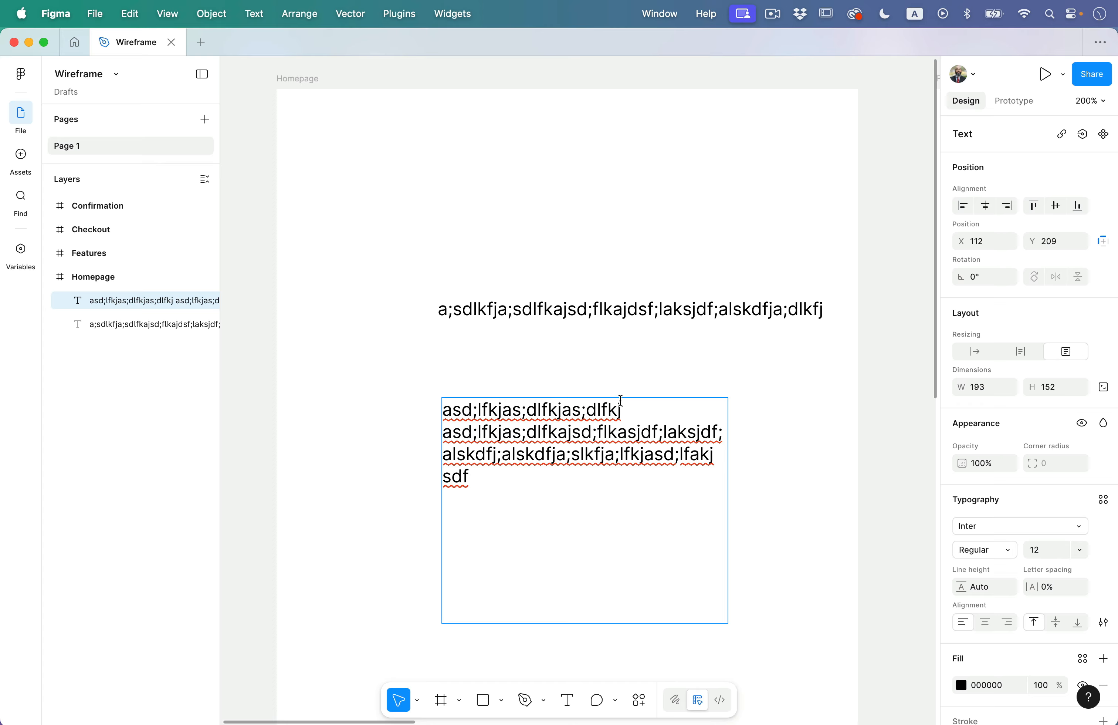
pyautogui.press('Escape')
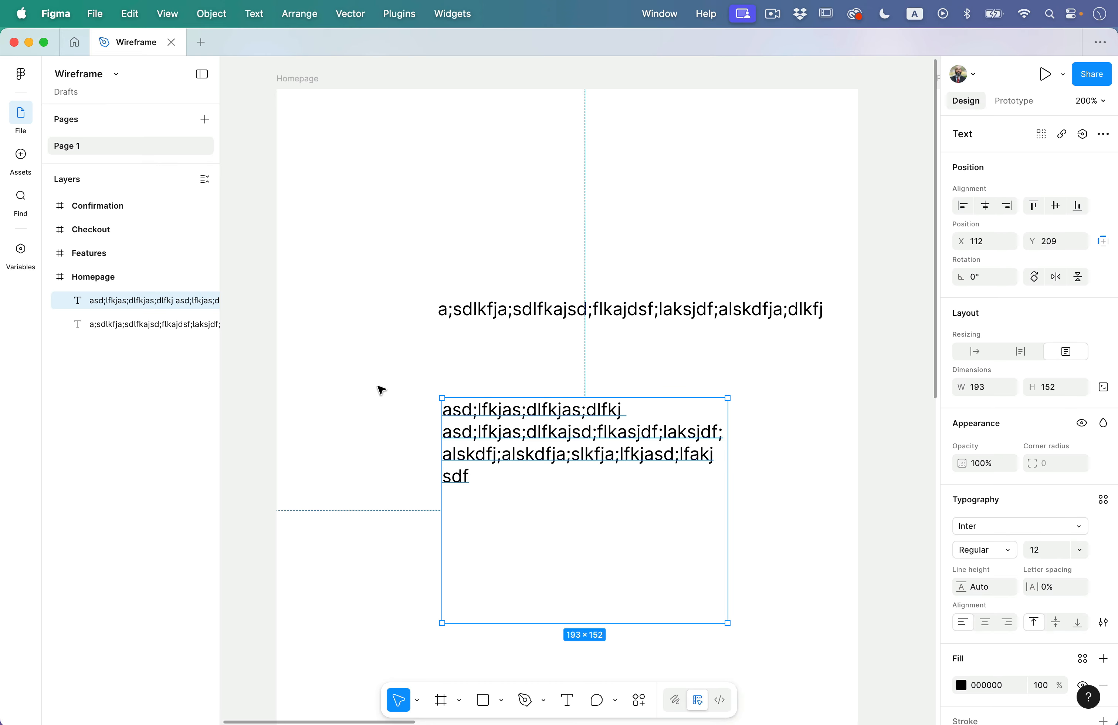
# - Move the placeholder paragraph slightly up and left, and reposition the single-line text up and left within the Homepage frame
pyautogui.click(337, 392)
pyautogui.click(491, 440)
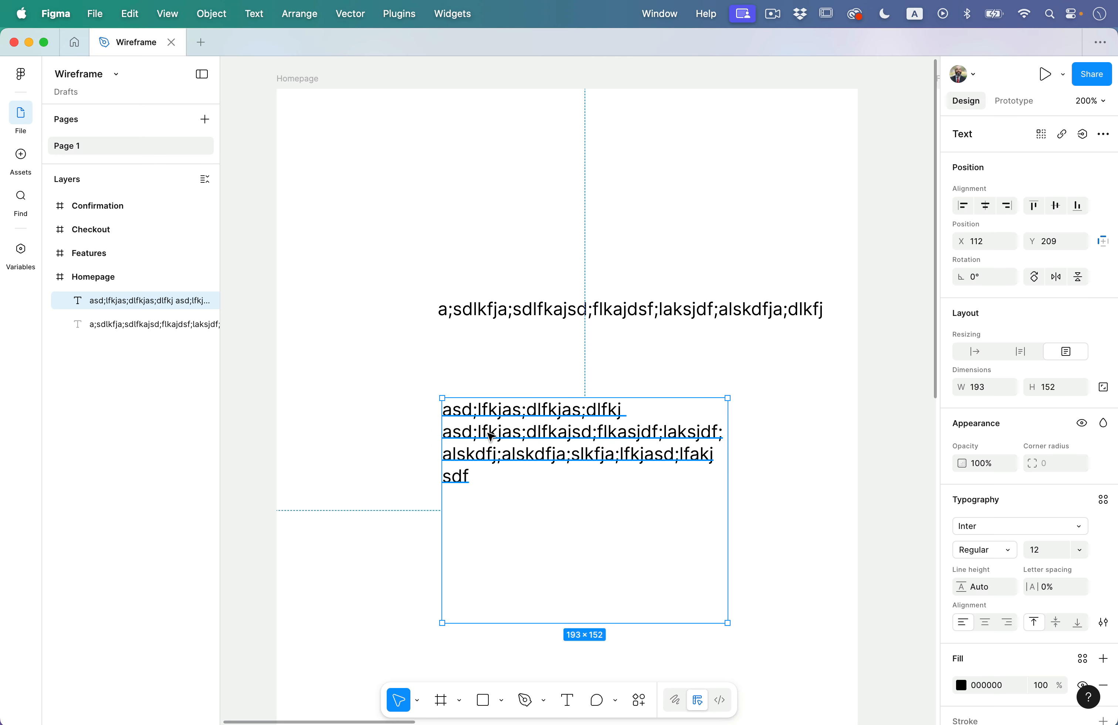
pyautogui.moveTo(513, 445); pyautogui.dragTo(493, 400)
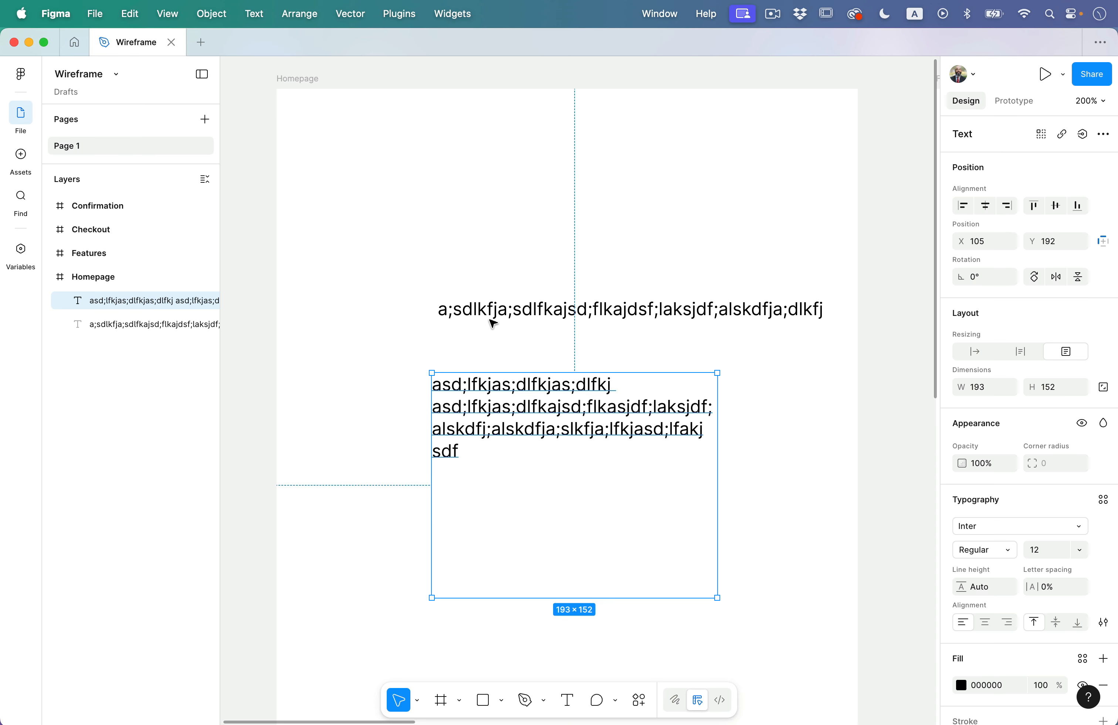
pyautogui.click(512, 317)
pyautogui.moveTo(499, 320); pyautogui.dragTo(448, 281)
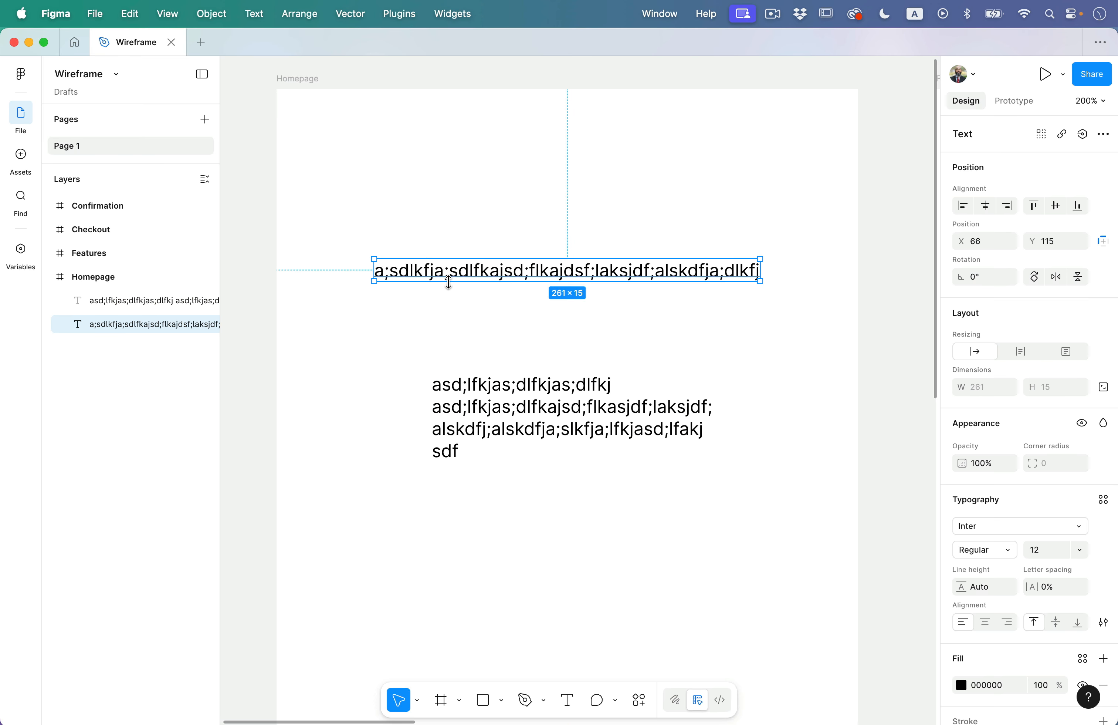
# - Delete both placeholder texts from the Homepage frame
pyautogui.press('Delete')
pyautogui.click(462, 402)
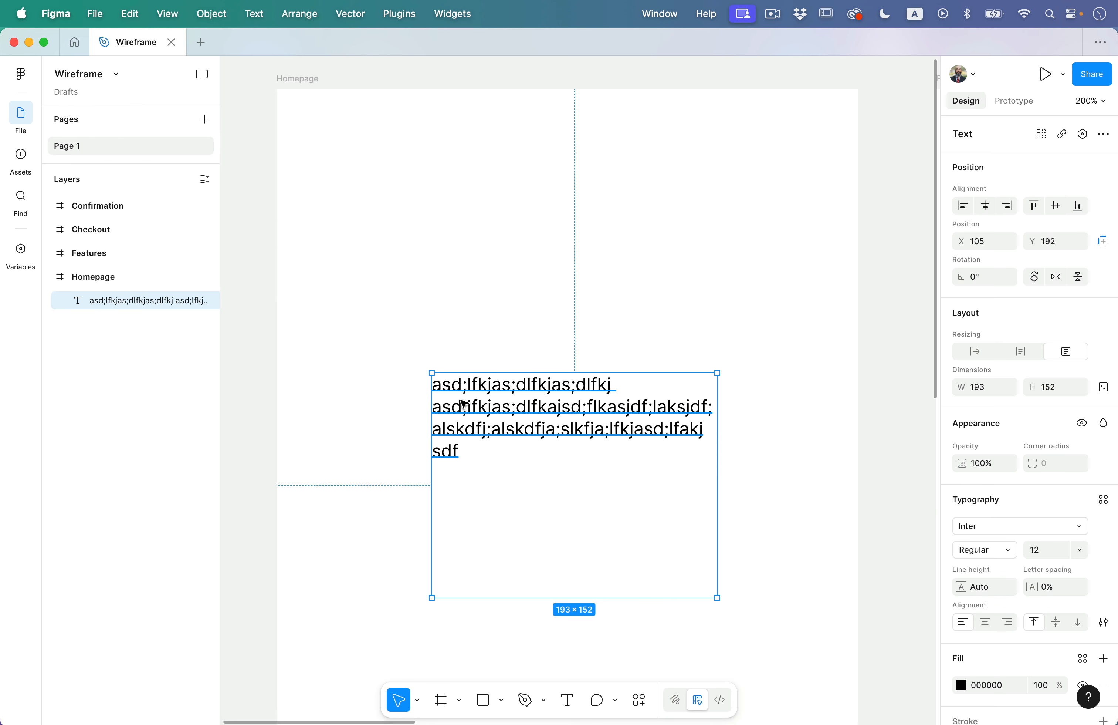
pyautogui.press('Delete')
pyautogui.click(462, 402)
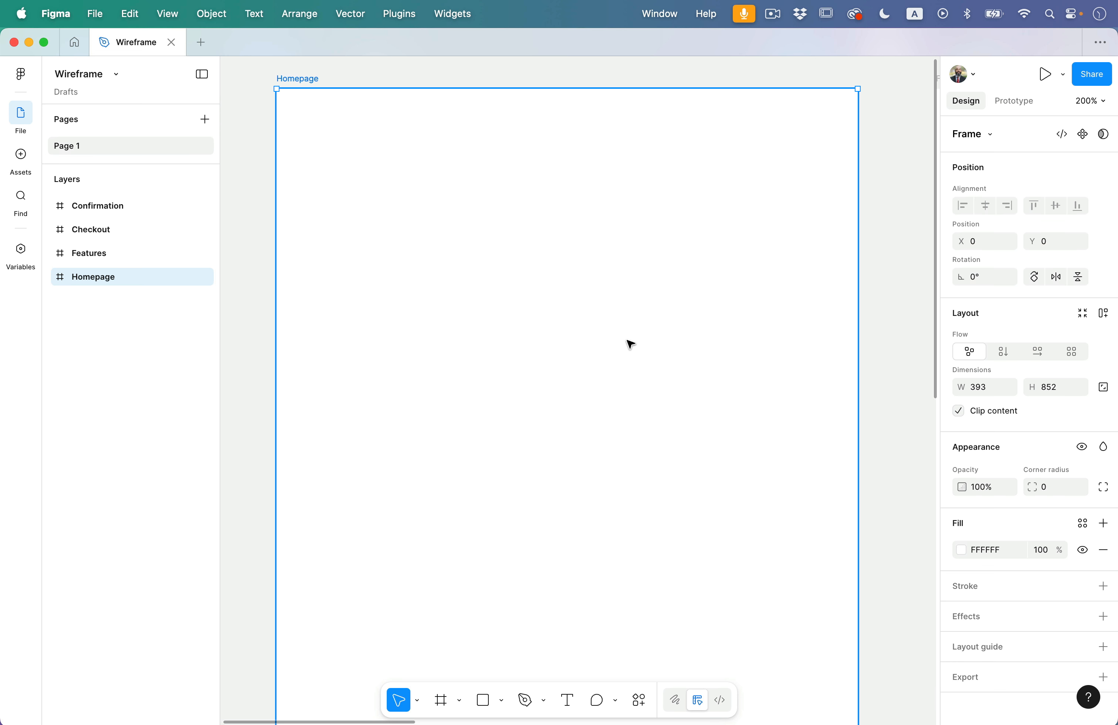
# - Preview the project brief image ux-ui.png from the desktop to read the brand name, and return to the Figma file
pyautogui.press('F11')
pyautogui.click(691, 353)
pyautogui.press('space')
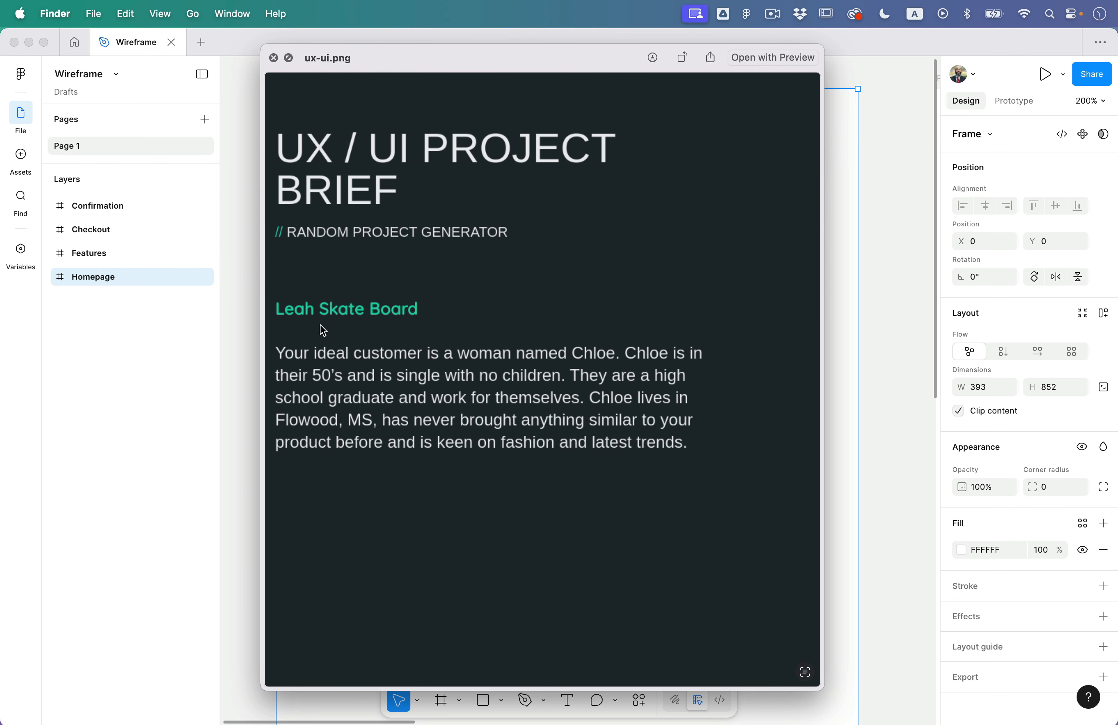
pyautogui.press('space')
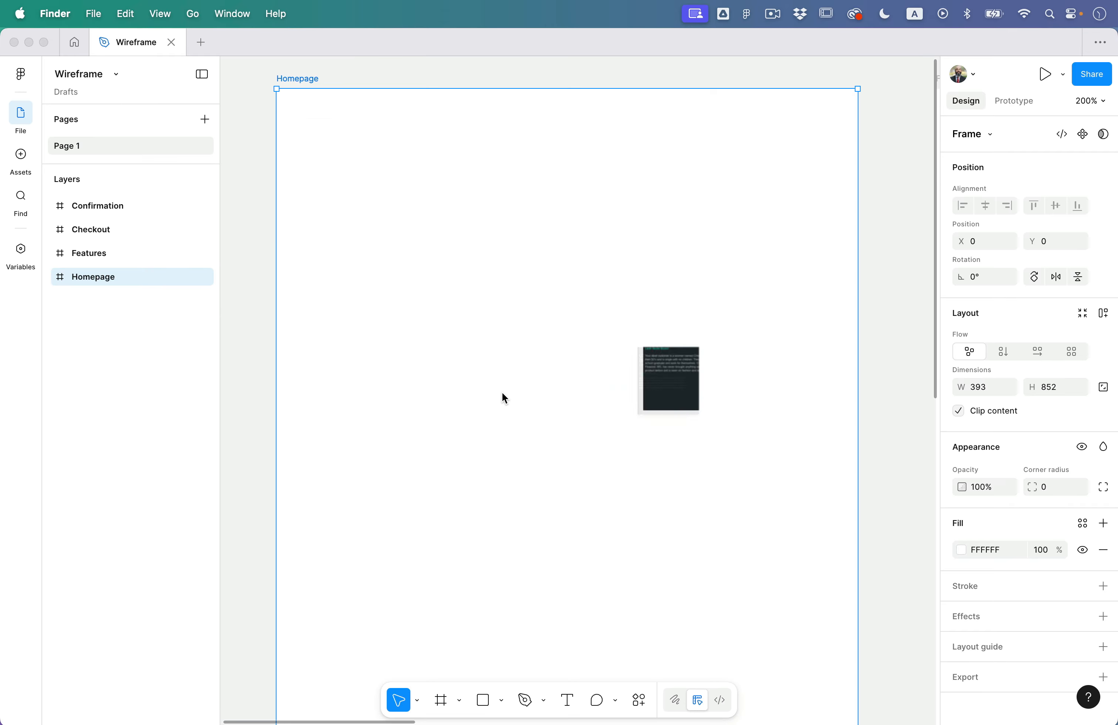
pyautogui.click(435, 335)
# - Add the auto-width text "LEAH SKATE BOARDS" in the Homepage frame's upper-left area, at about X 29, Y 41
pyautogui.press('t')
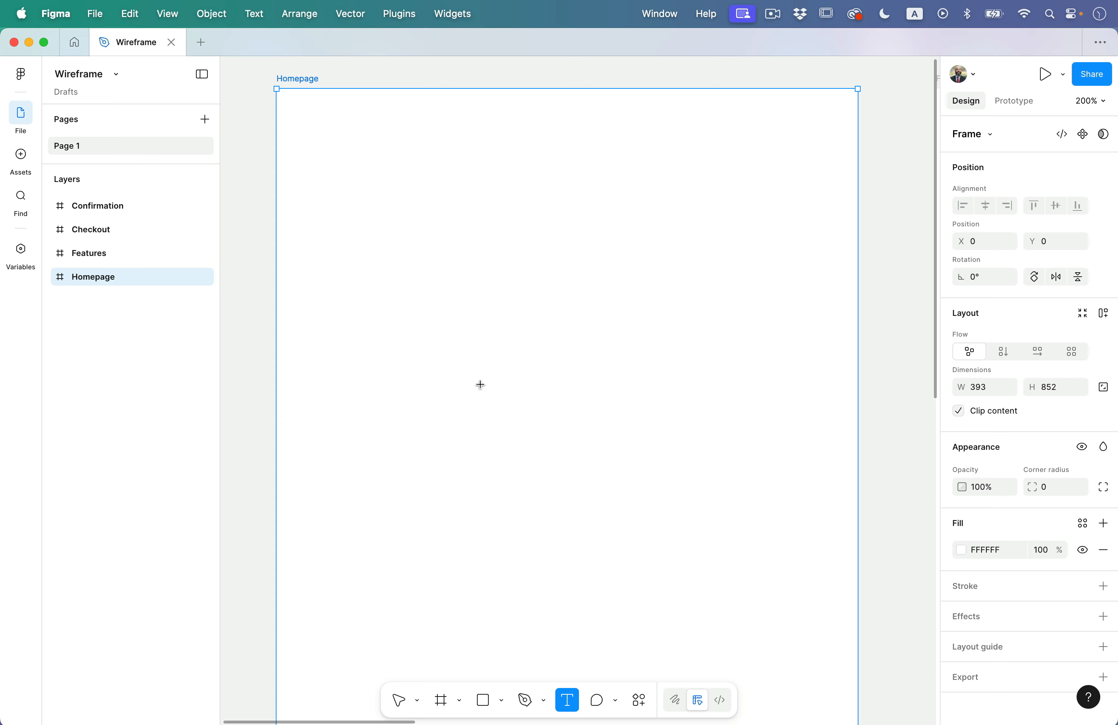
pyautogui.click(318, 148)
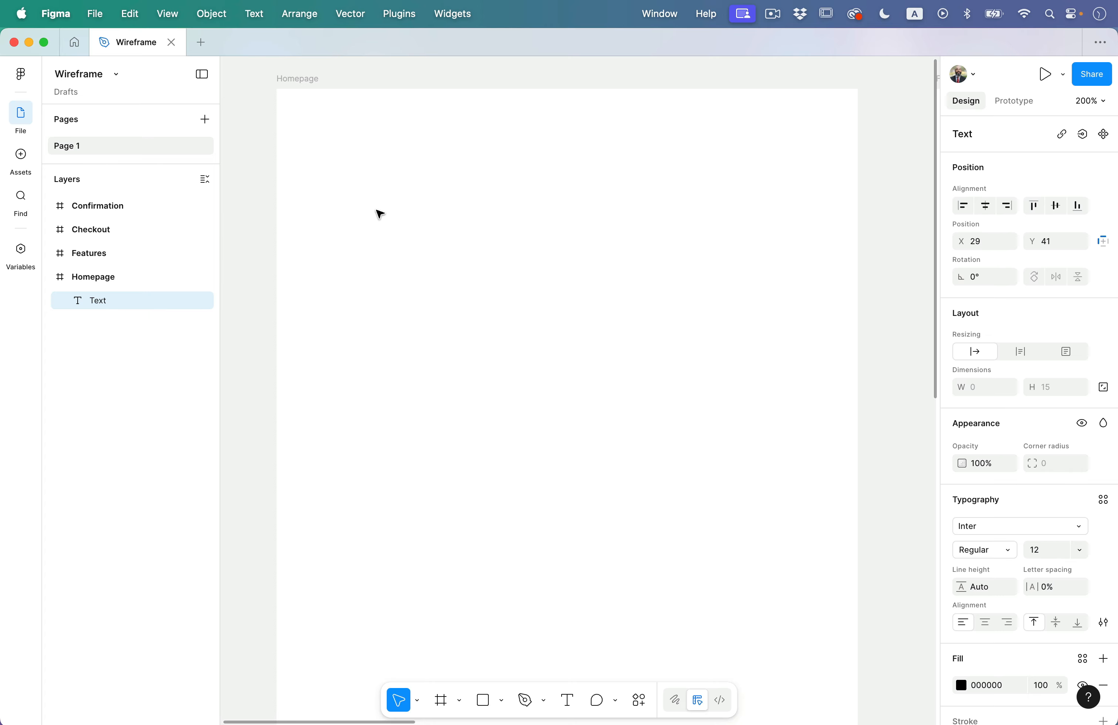
pyautogui.write('LEAH S')
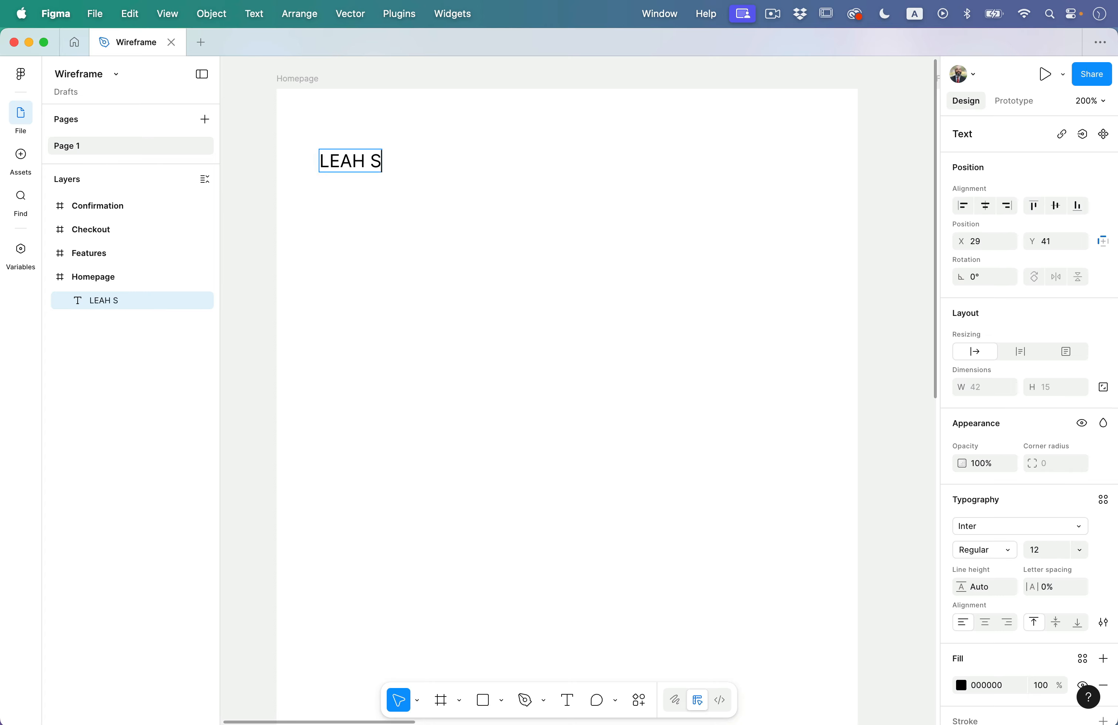
pyautogui.write('KATE BOA')
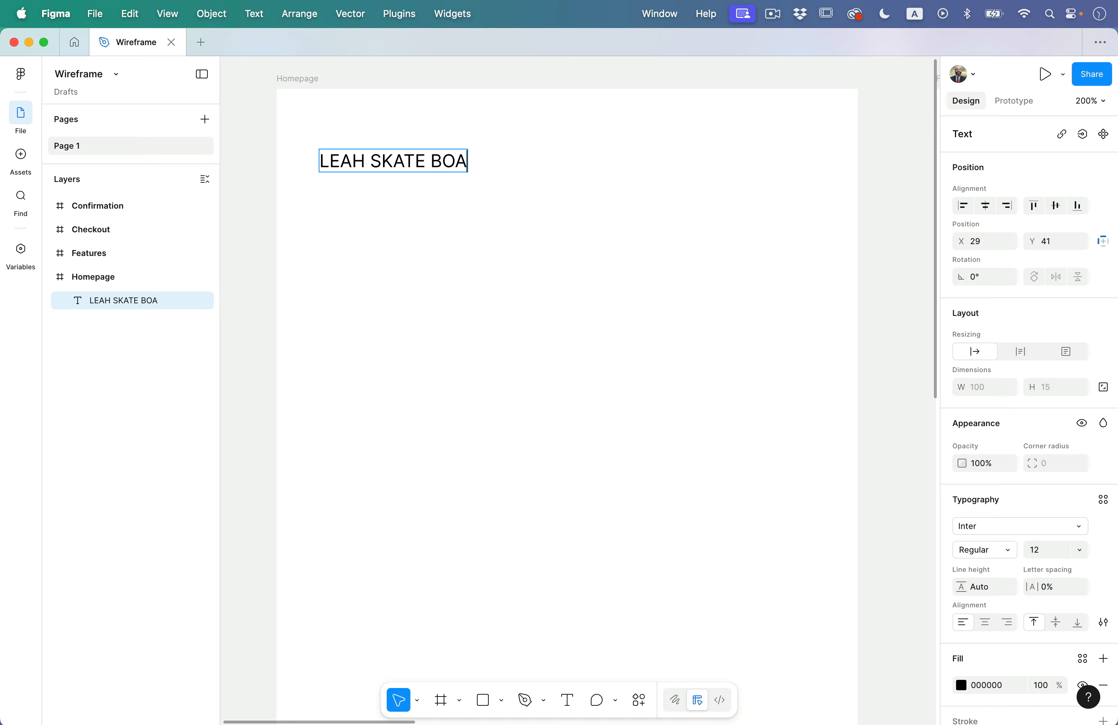
pyautogui.write('RDS')
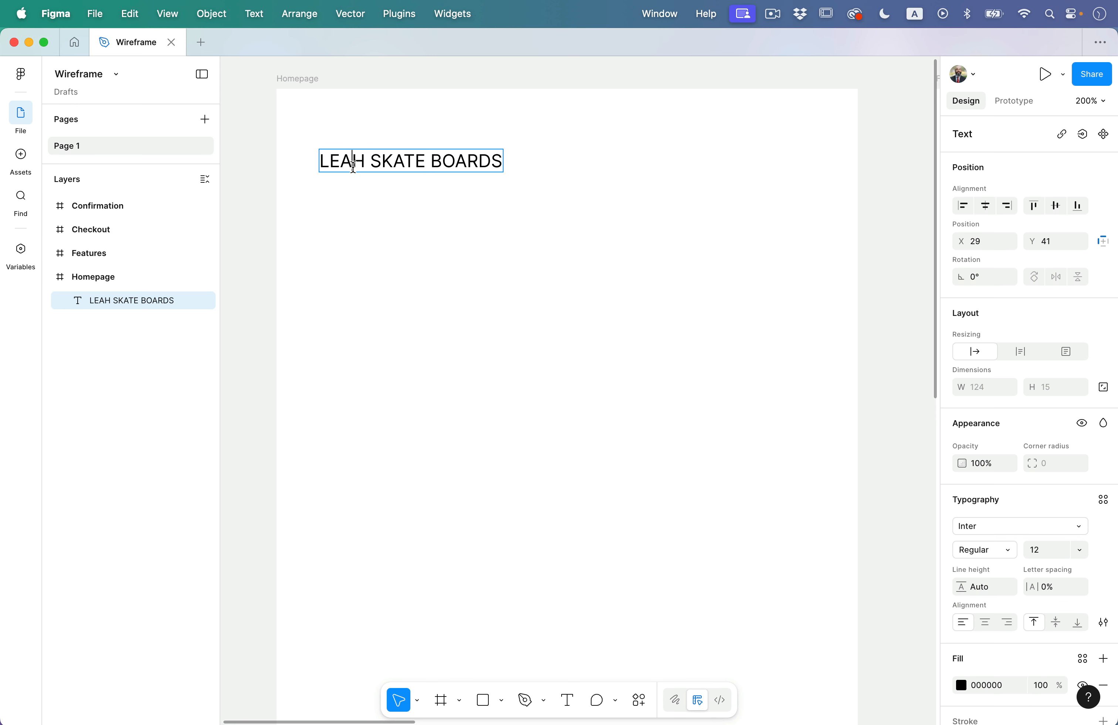
# - Examine the font family, weight and size choices available for the LEAH SKATE BOARDS text
pyautogui.tripleClick(353, 162)
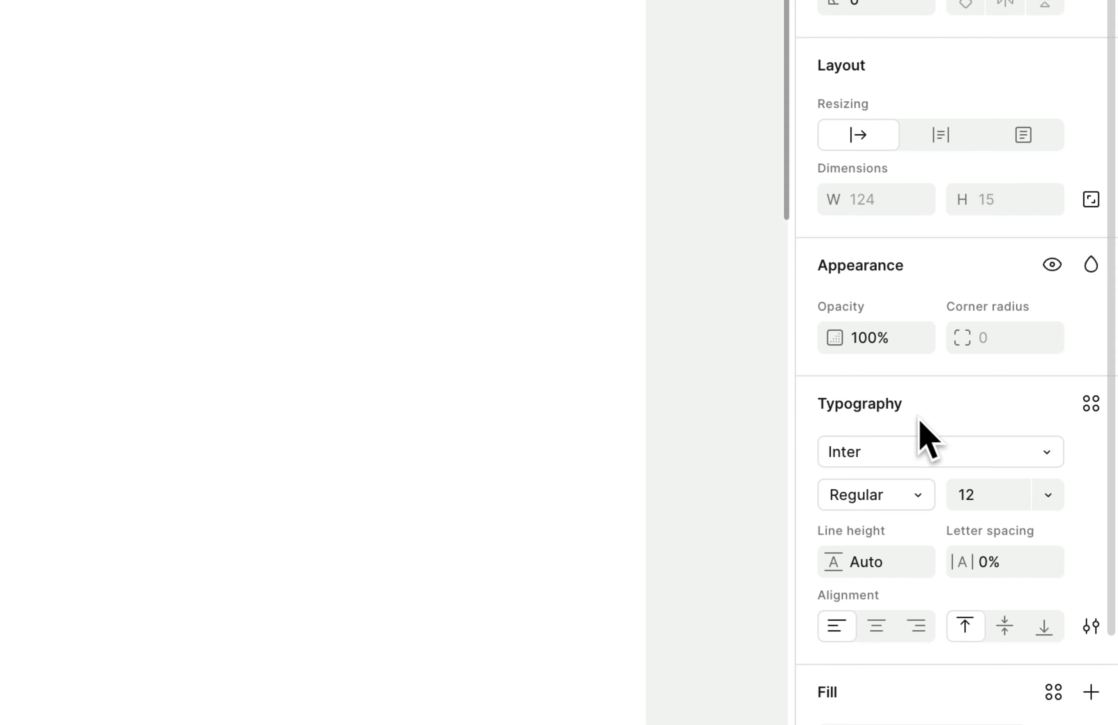
pyautogui.click(1051, 452)
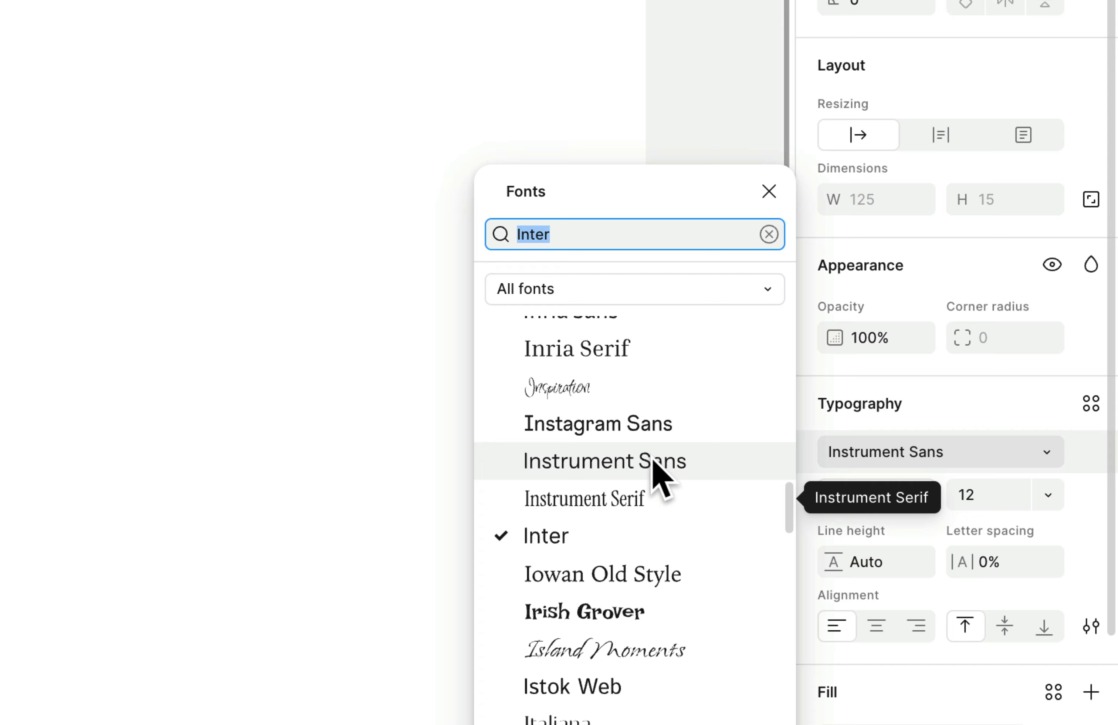
pyautogui.click(1058, 455)
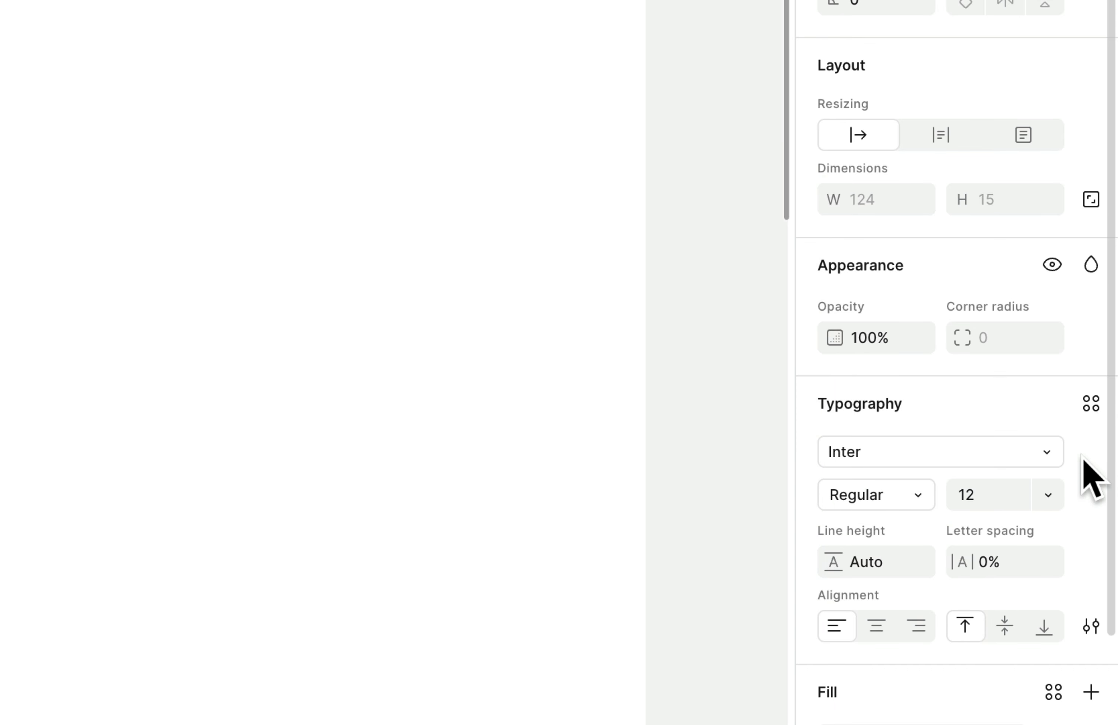
pyautogui.click(922, 494)
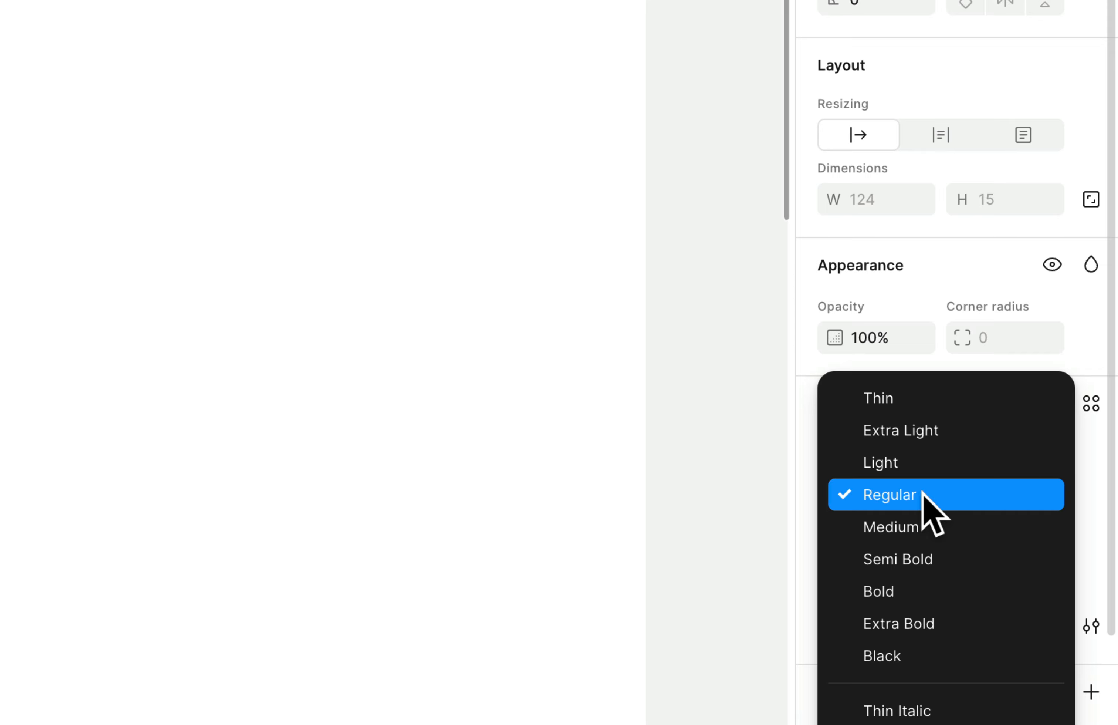
pyautogui.click(1084, 489)
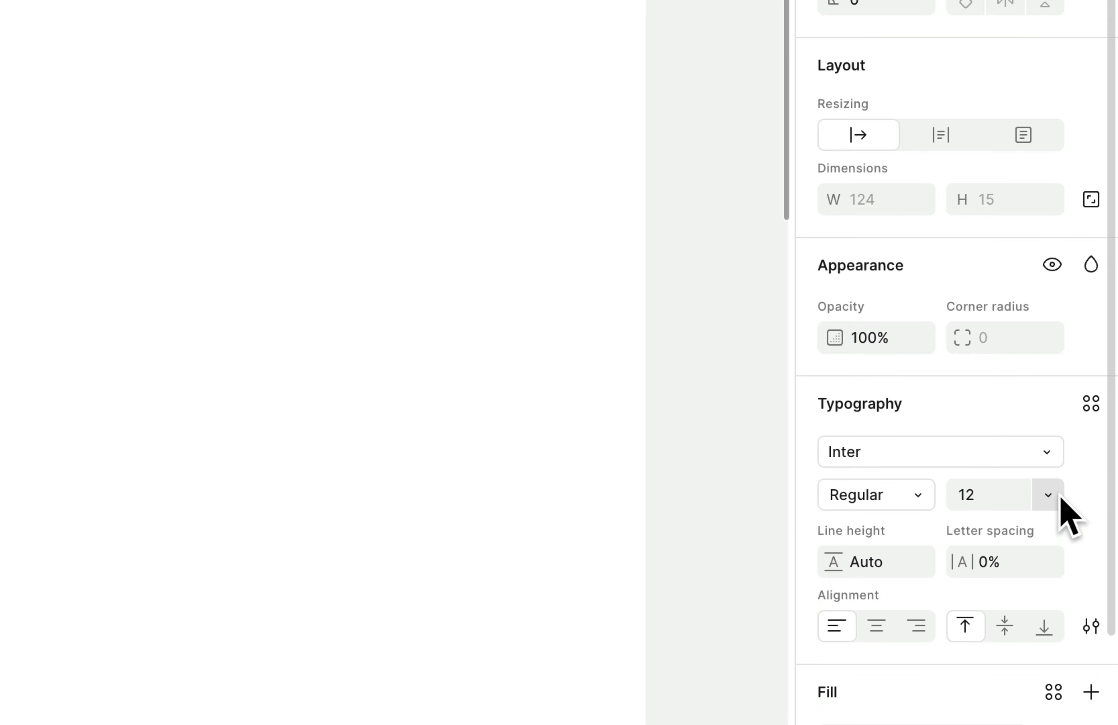
pyautogui.click(1052, 497)
pyautogui.click(1103, 515)
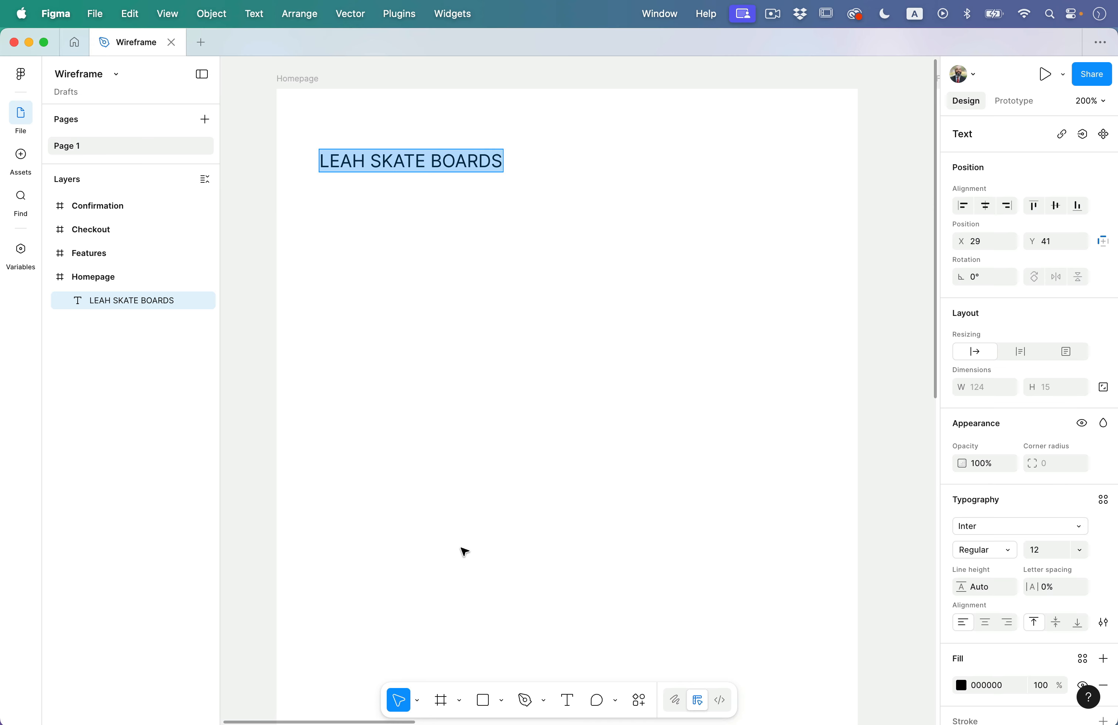
# - Move the LEAH SKATE BOARDS text up, closer to the Homepage frame's top edge
pyautogui.press('Escape')
pyautogui.click(488, 210)
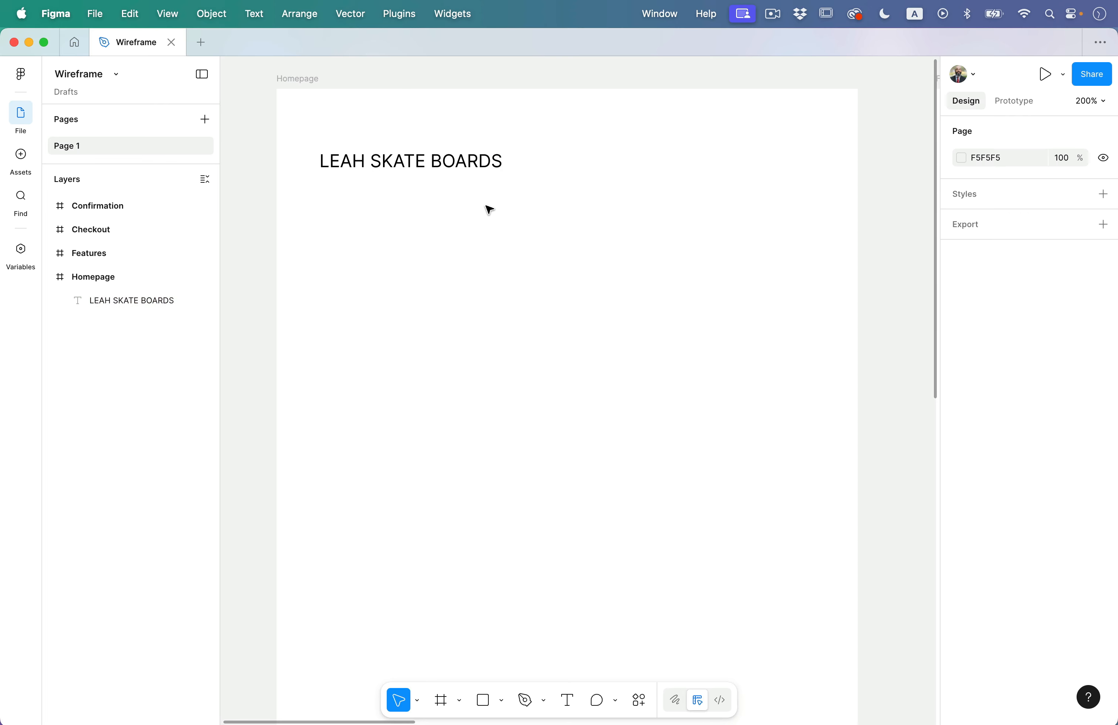
pyautogui.moveTo(475, 165); pyautogui.dragTo(474, 132)
pyautogui.click(494, 215)
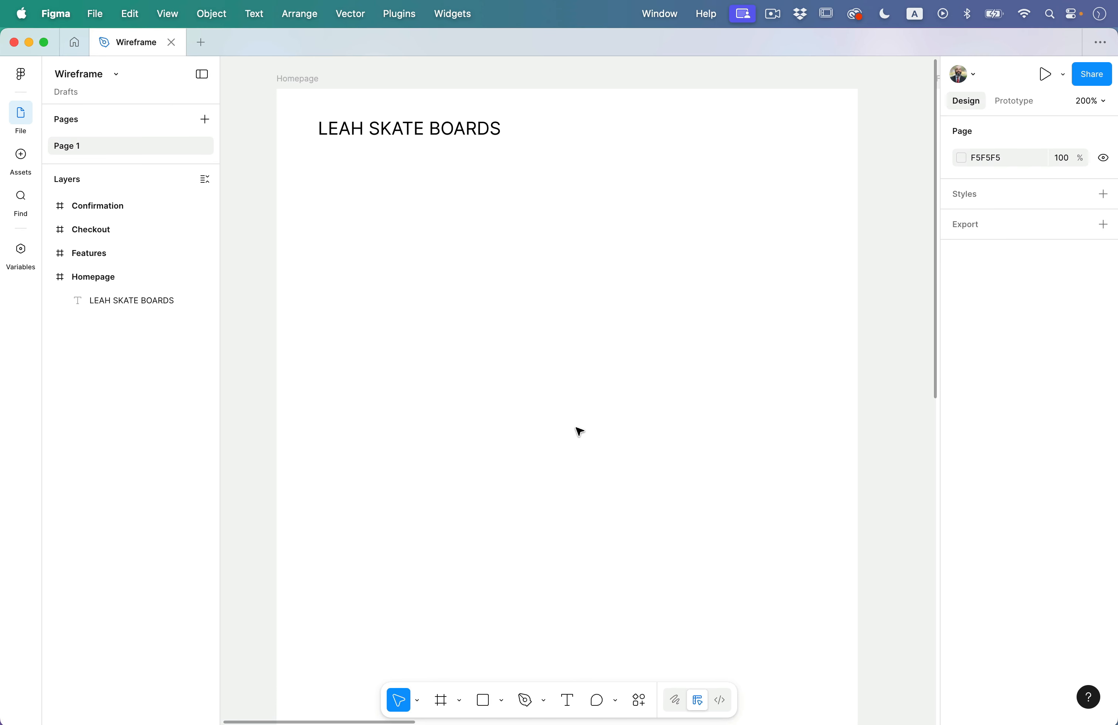
# - Draw a text box of about 237 × 182 below the brand name and enter "Marketing Message Goes Here!"
pyautogui.click(566, 701)
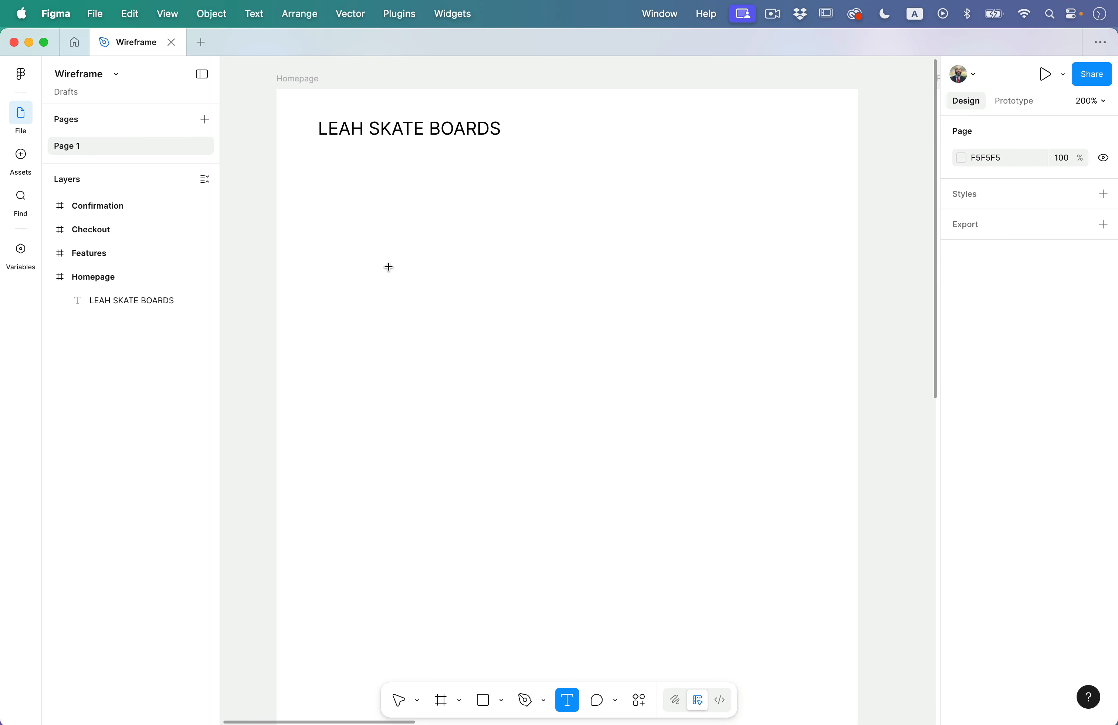
pyautogui.moveTo(389, 267); pyautogui.dragTo(740, 537)
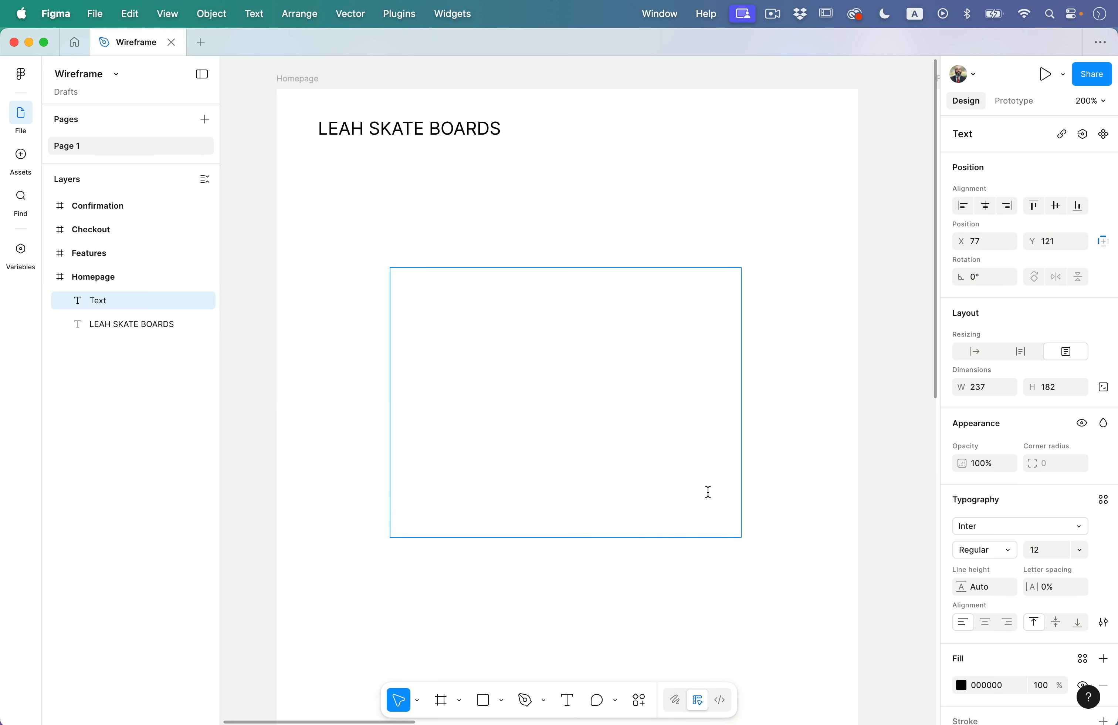
pyautogui.write('Marketing Mess')
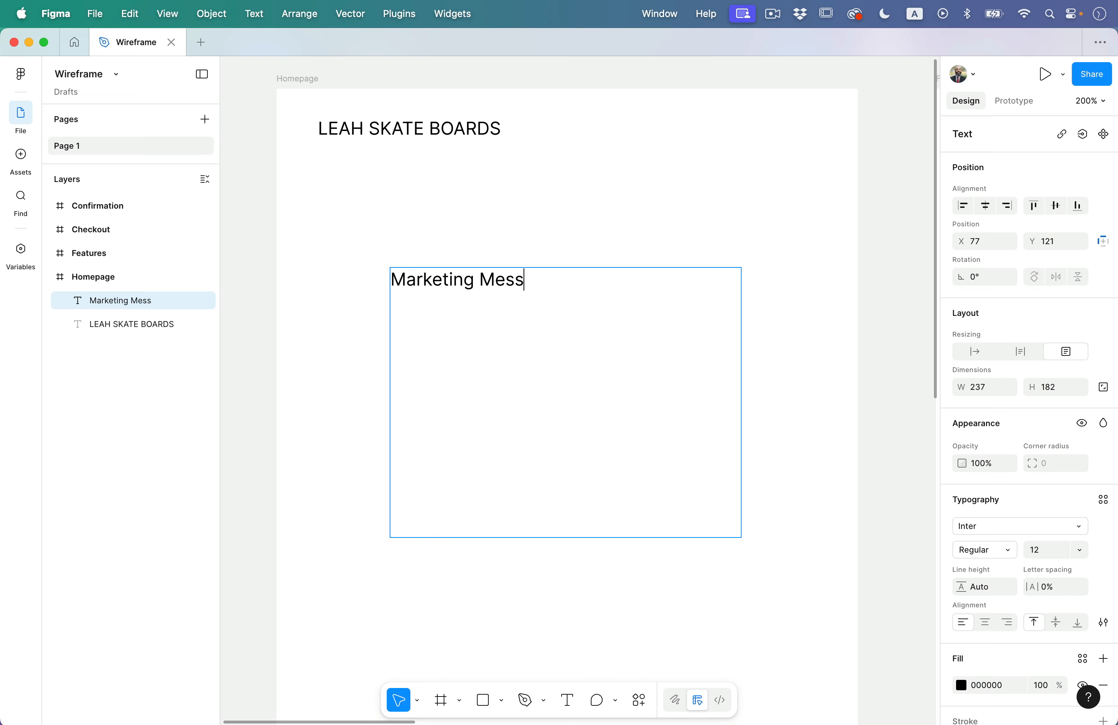
pyautogui.write('age Goes here')
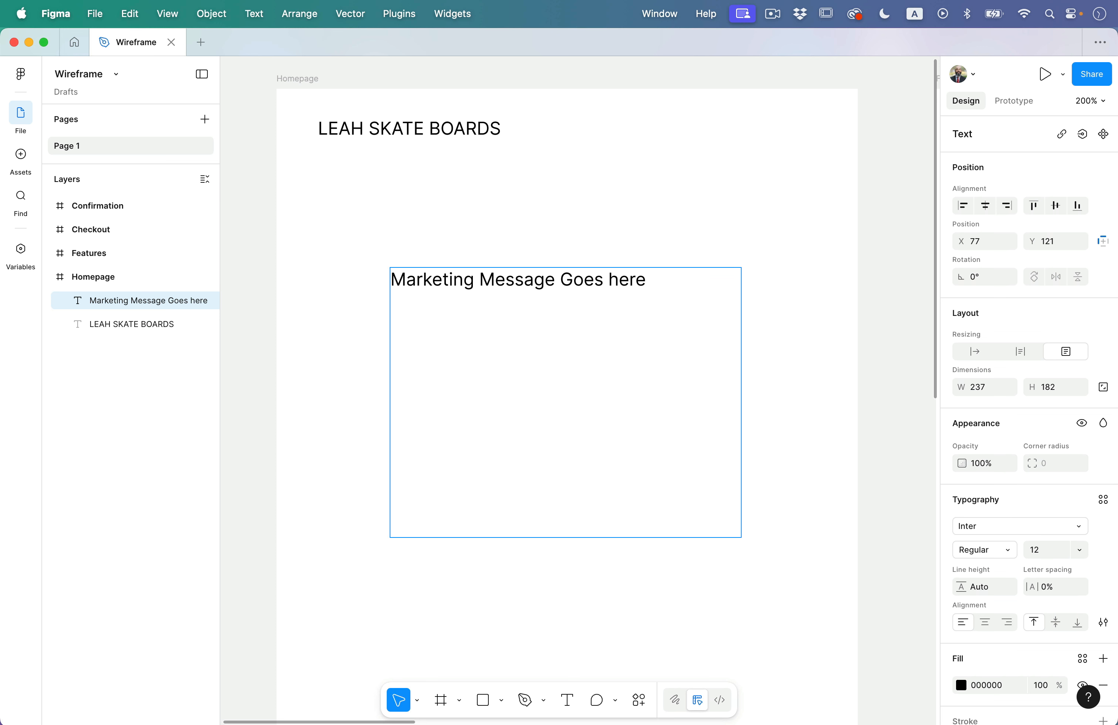
pyautogui.press('BackSpace')
pyautogui.press('BackSpace')
pyautogui.press('BackSpace')
pyautogui.press('BackSpace')
pyautogui.write('Here!')
# - Set the "Marketing Message Goes Here!" text's font size to 24 and preview larger sizes from the size choices
pyautogui.press('super+a')
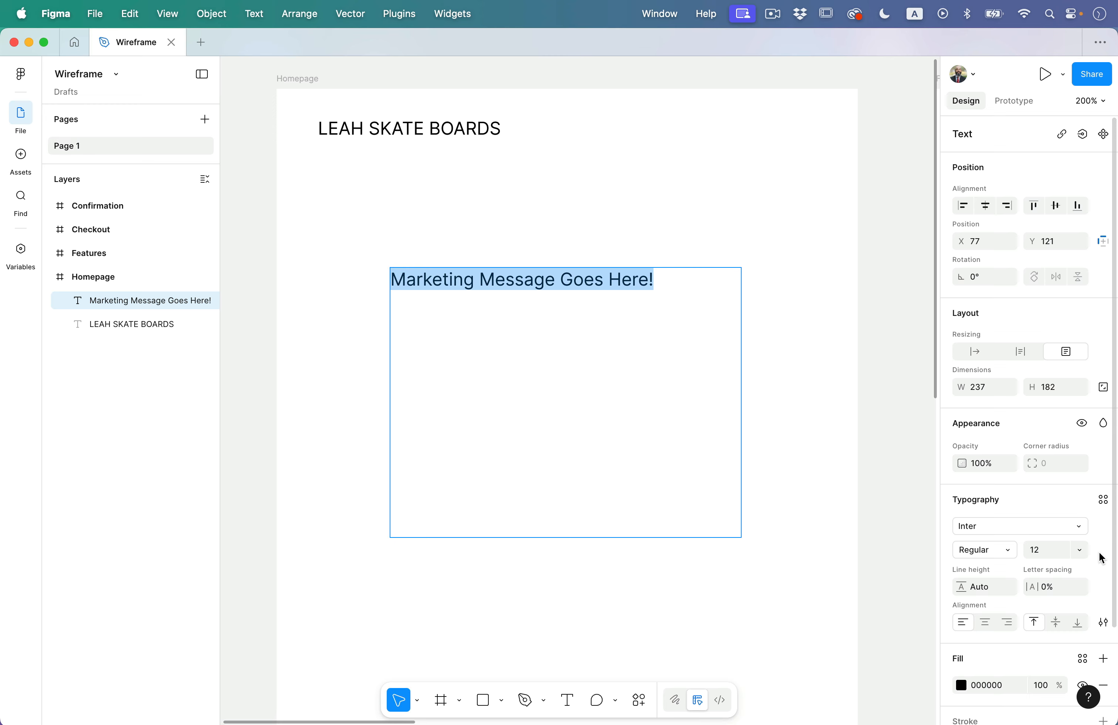
pyautogui.click(1082, 550)
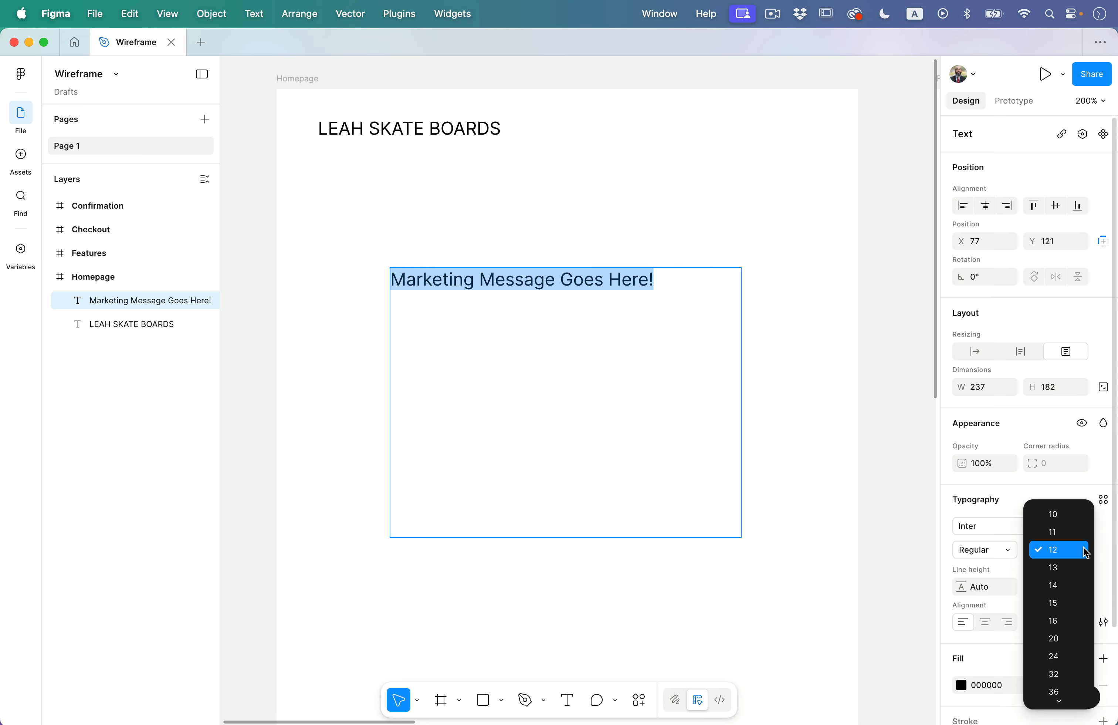
pyautogui.click(1068, 655)
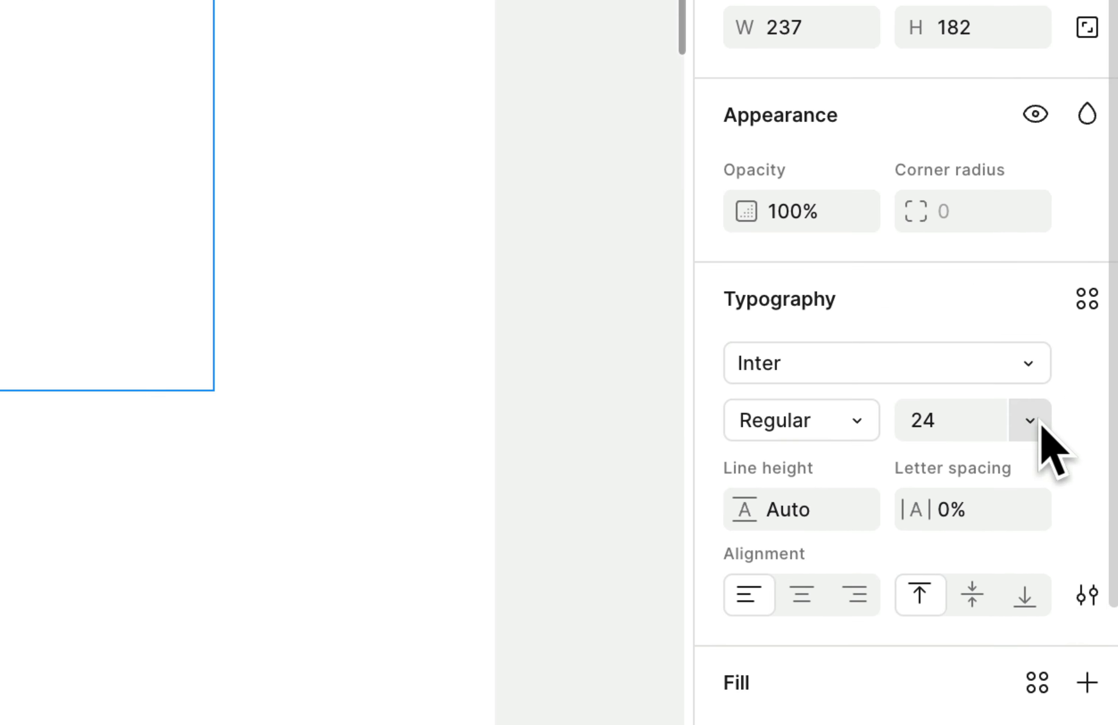
pyautogui.click(1033, 418)
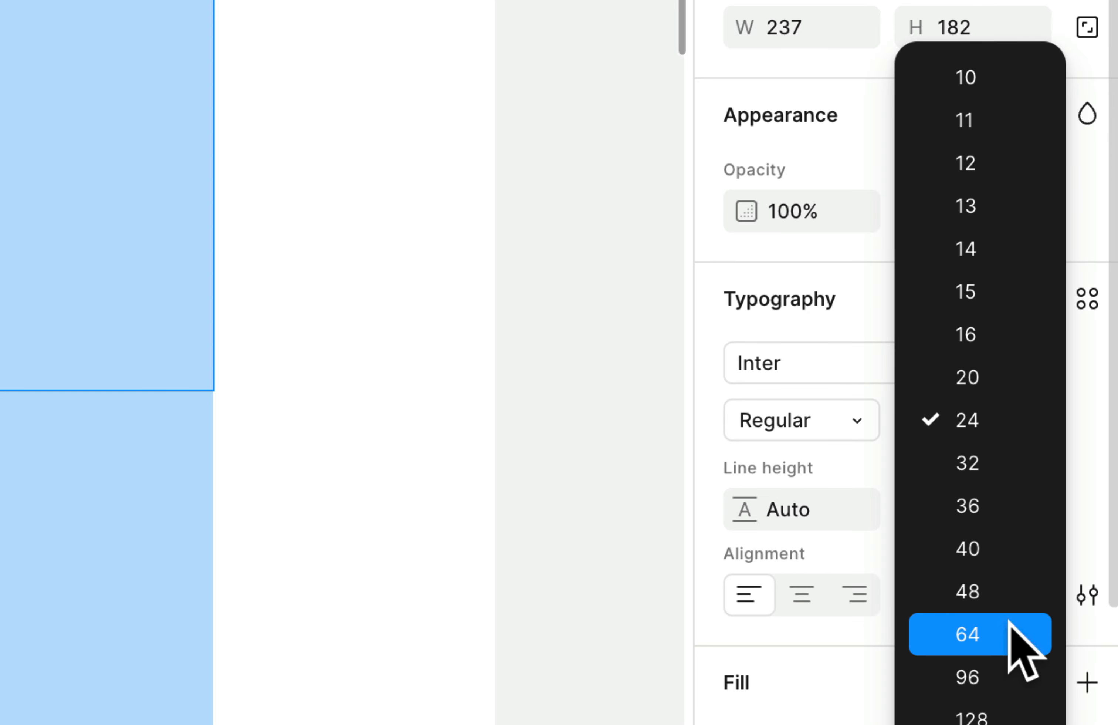
pyautogui.click(1097, 513)
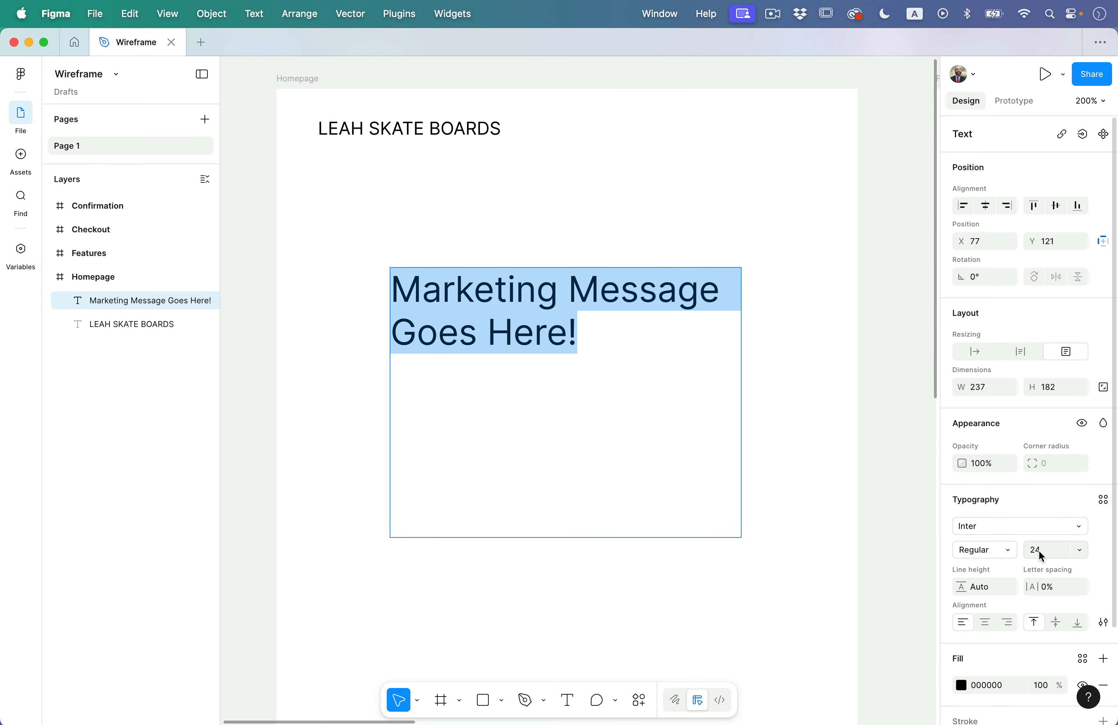
pyautogui.click(1078, 549)
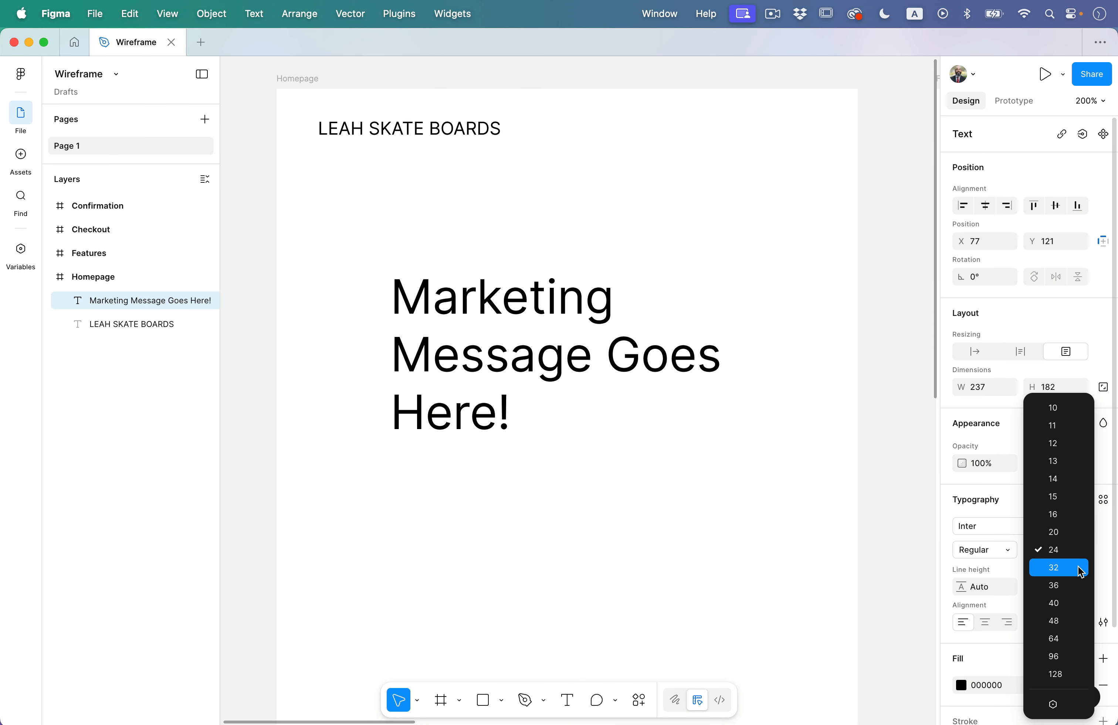
pyautogui.click(1083, 552)
# - Set the line height of the "Marketing Message Goes Here!" text to 50
pyautogui.tripleClick(618, 292)
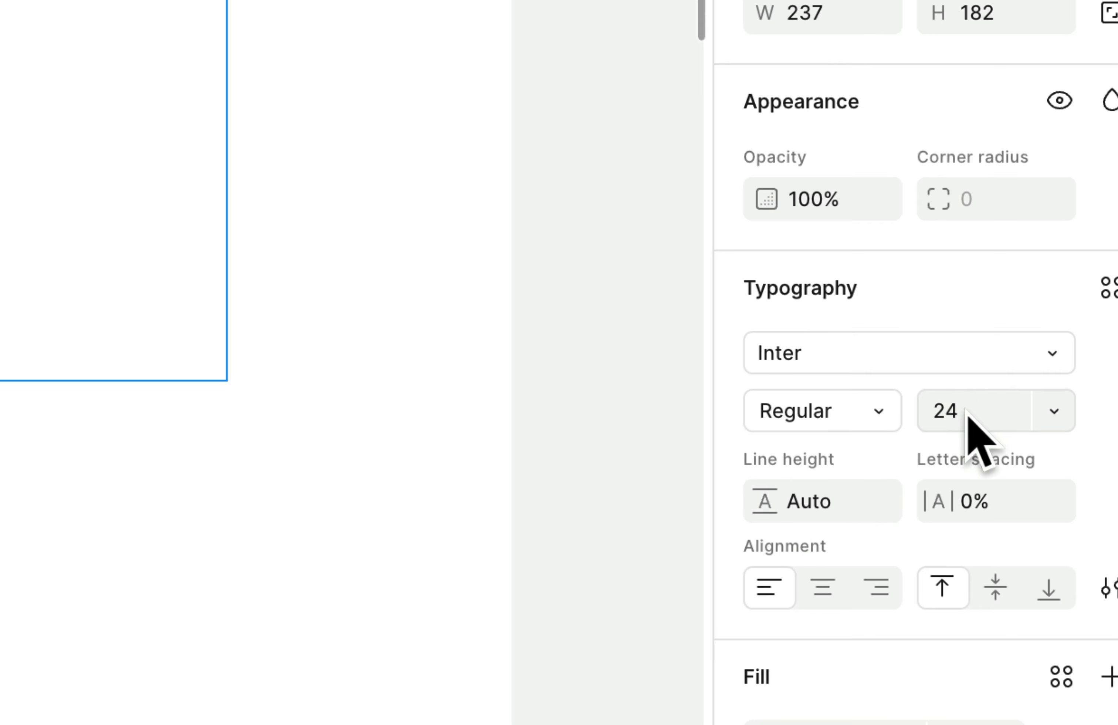
pyautogui.click(836, 502)
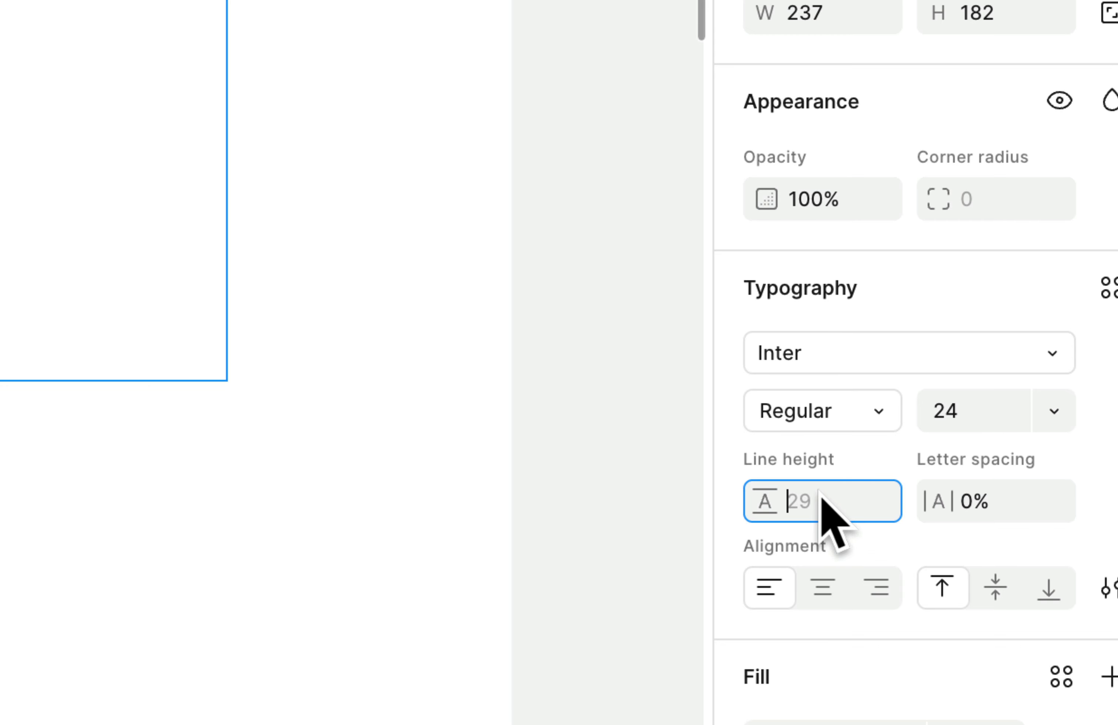
pyautogui.write('50')
pyautogui.press('Return')
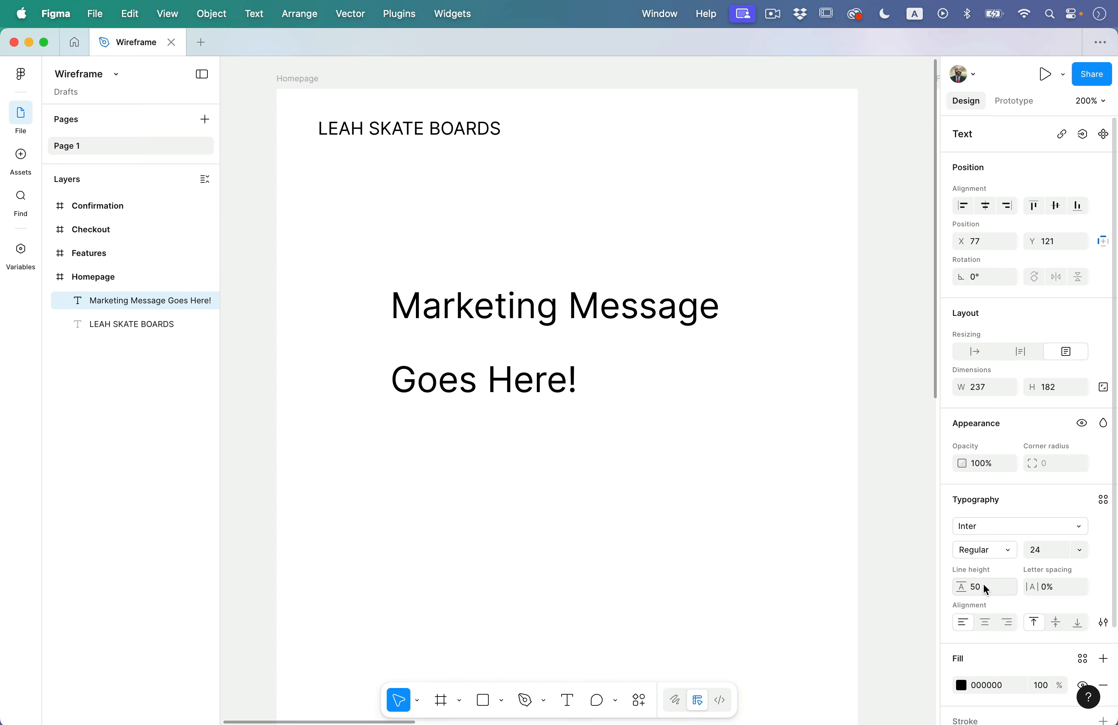
# - Scrub the marketing message's line height down to 30 to bring its lines closer together
pyautogui.doubleClick(552, 354)
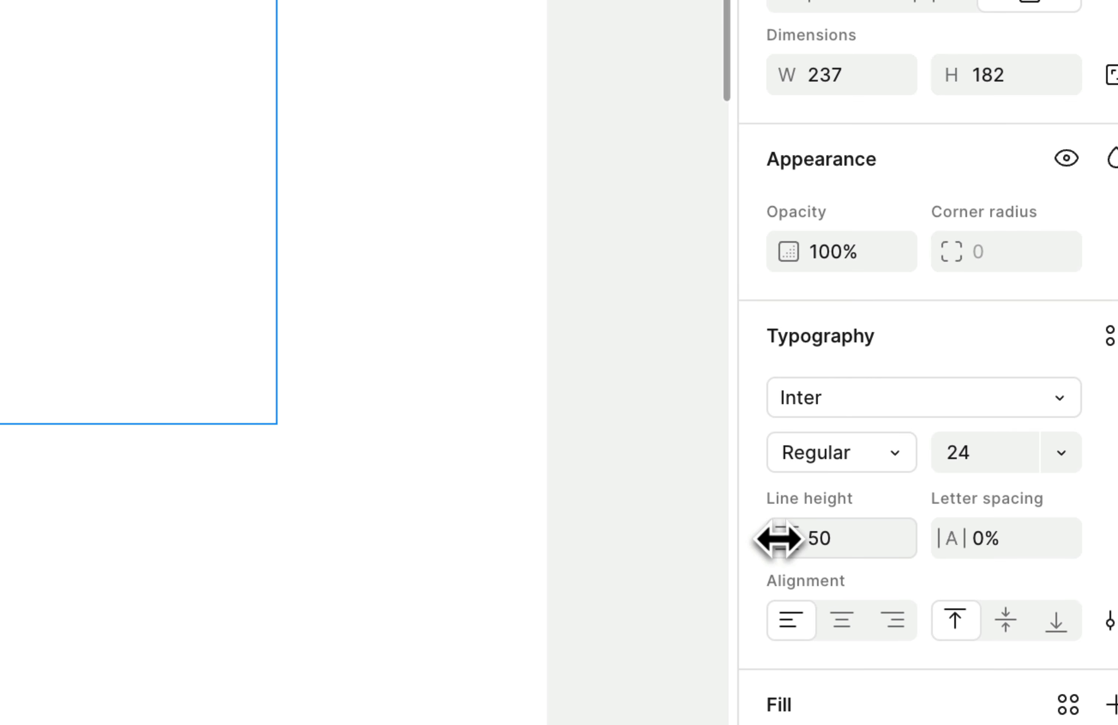
pyautogui.moveTo(784, 536)
pyautogui.mouseDown()
pyautogui.moveTo(682, 534)
pyautogui.moveTo(871, 536)
pyautogui.moveTo(783, 536)
pyautogui.mouseUp()
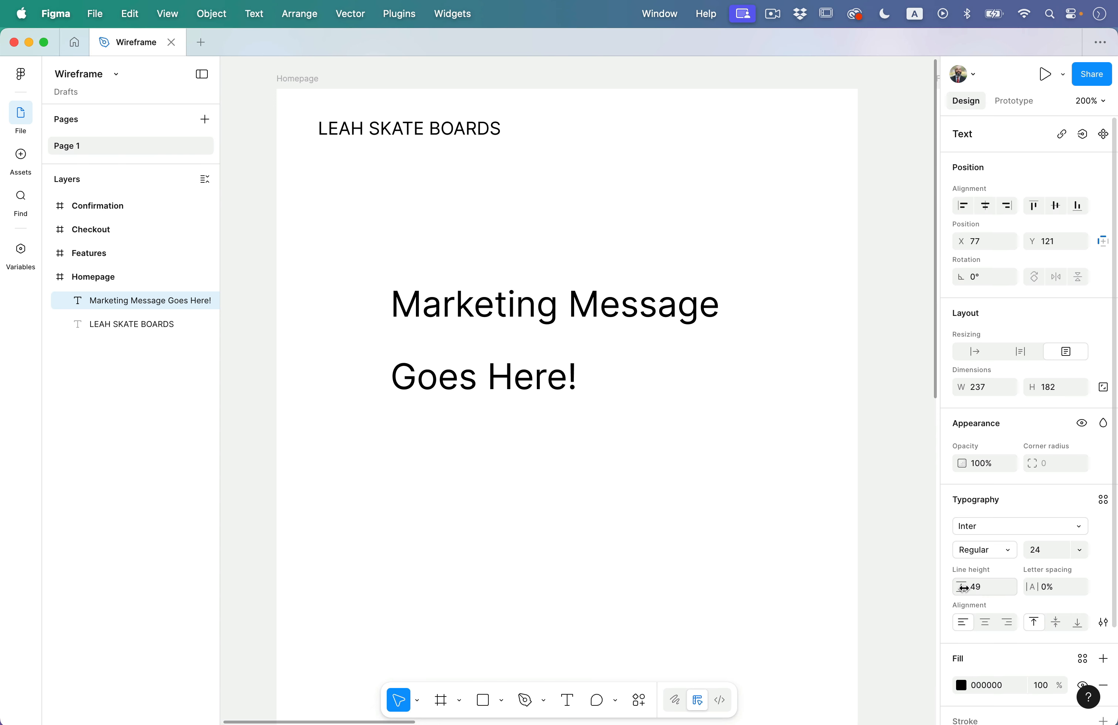
pyautogui.moveTo(963, 586); pyautogui.dragTo(932, 587)
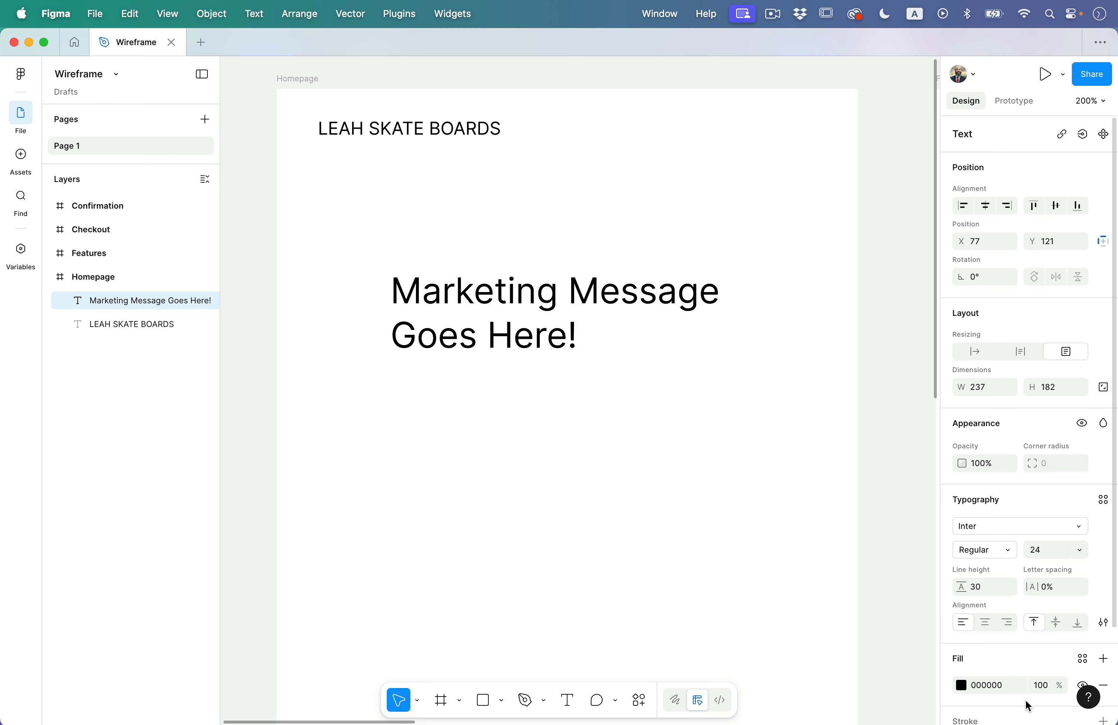
# - Select the whole marketing message and set its font size to 36
pyautogui.doubleClick(582, 335)
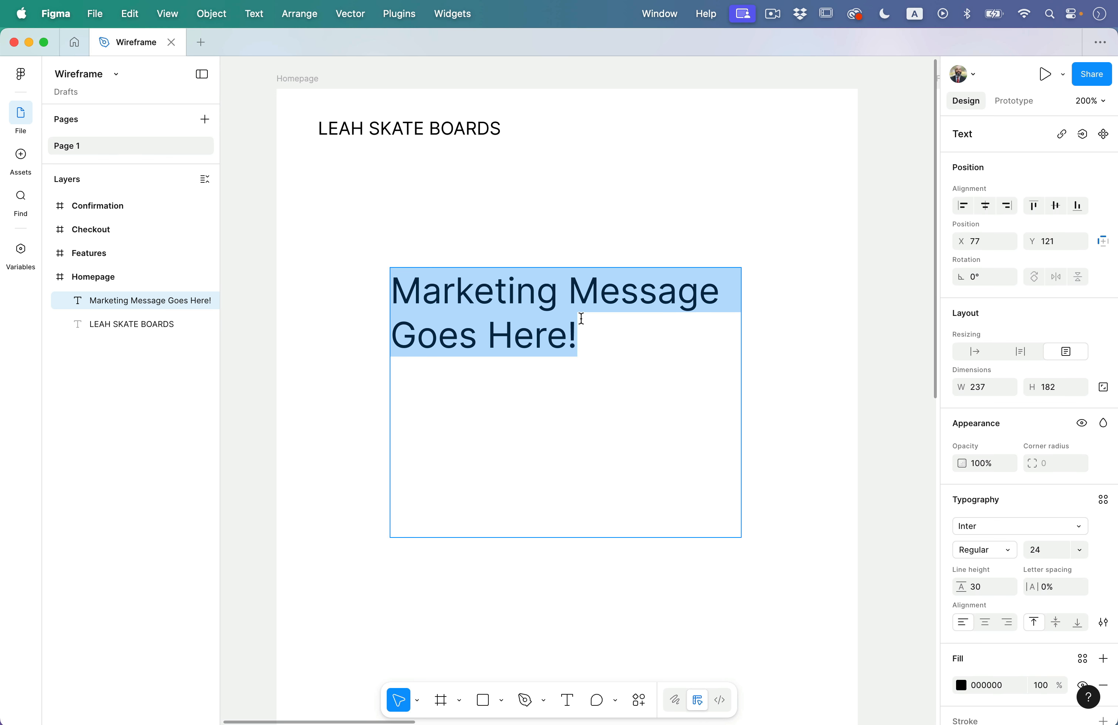
pyautogui.click(588, 324)
pyautogui.press('super+a')
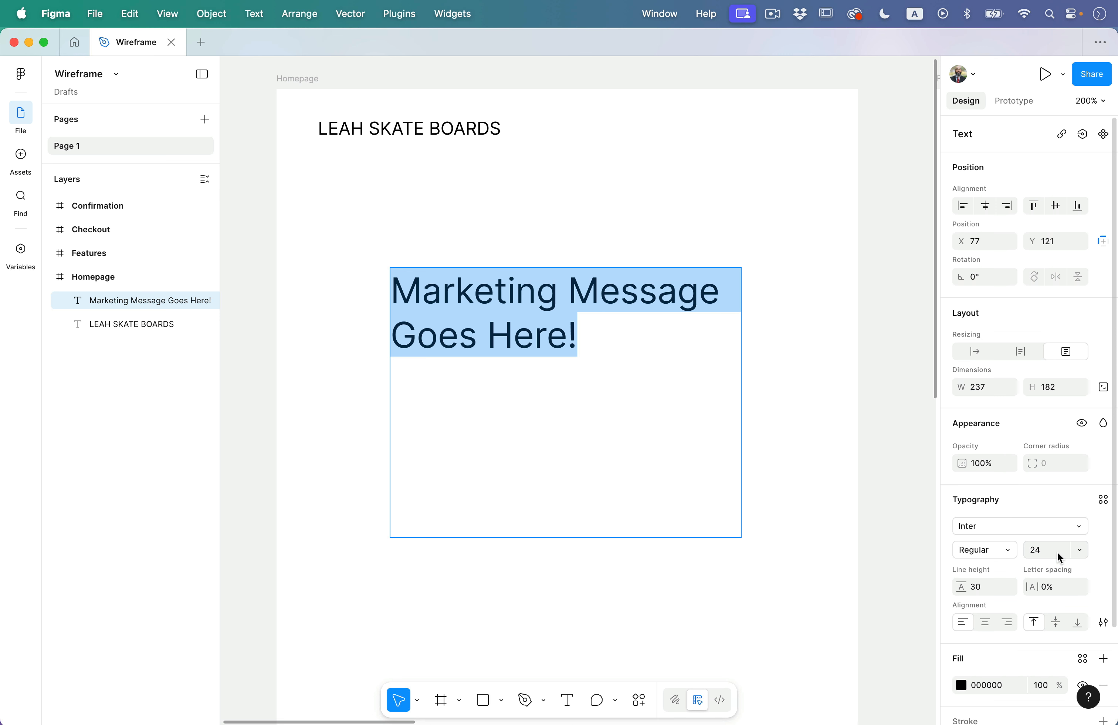
pyautogui.click(1078, 549)
pyautogui.click(1073, 581)
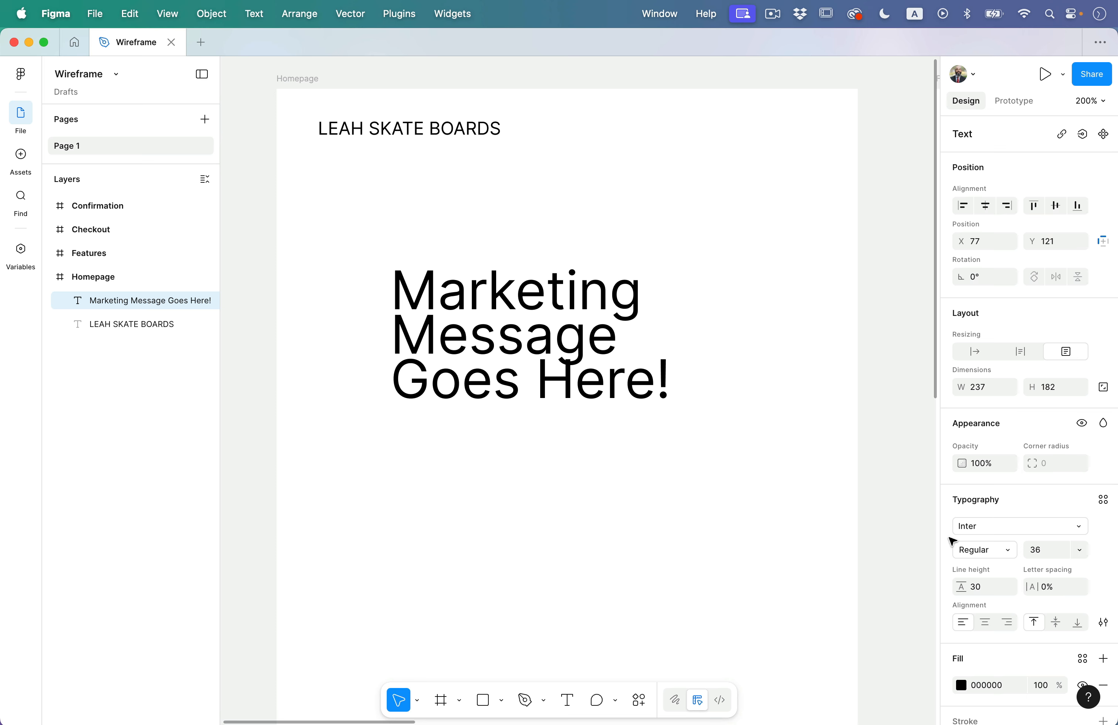
# - Set the marketing message's line height to Auto
pyautogui.tripleClick(610, 349)
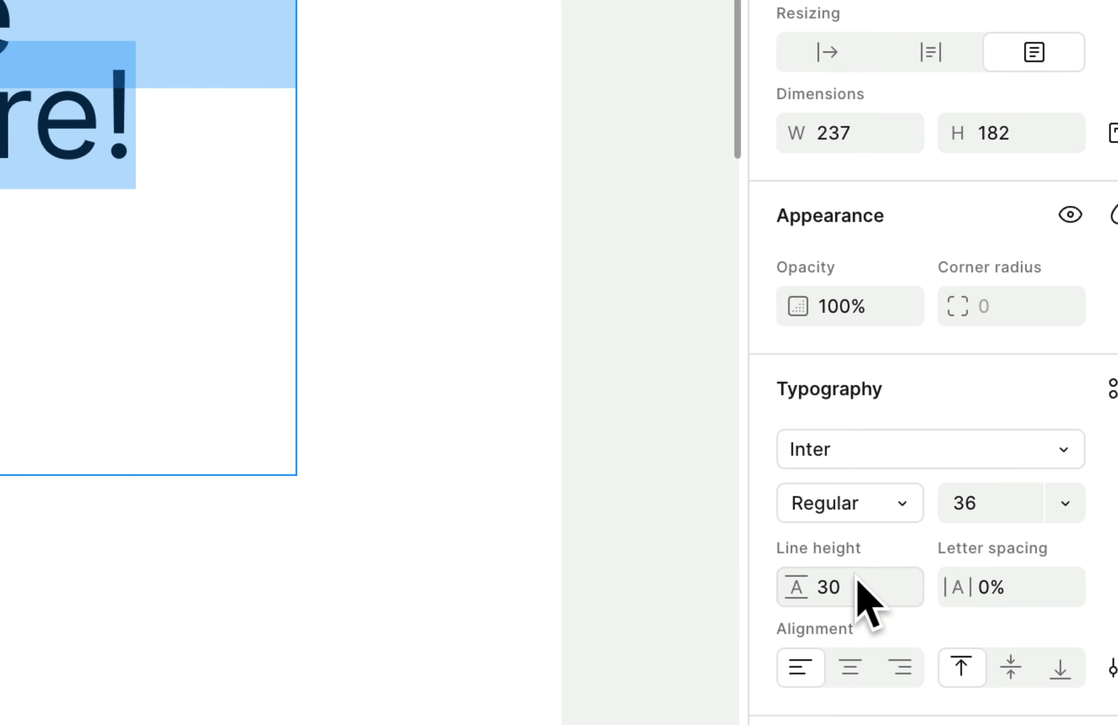
pyautogui.click(987, 586)
pyautogui.write('auto')
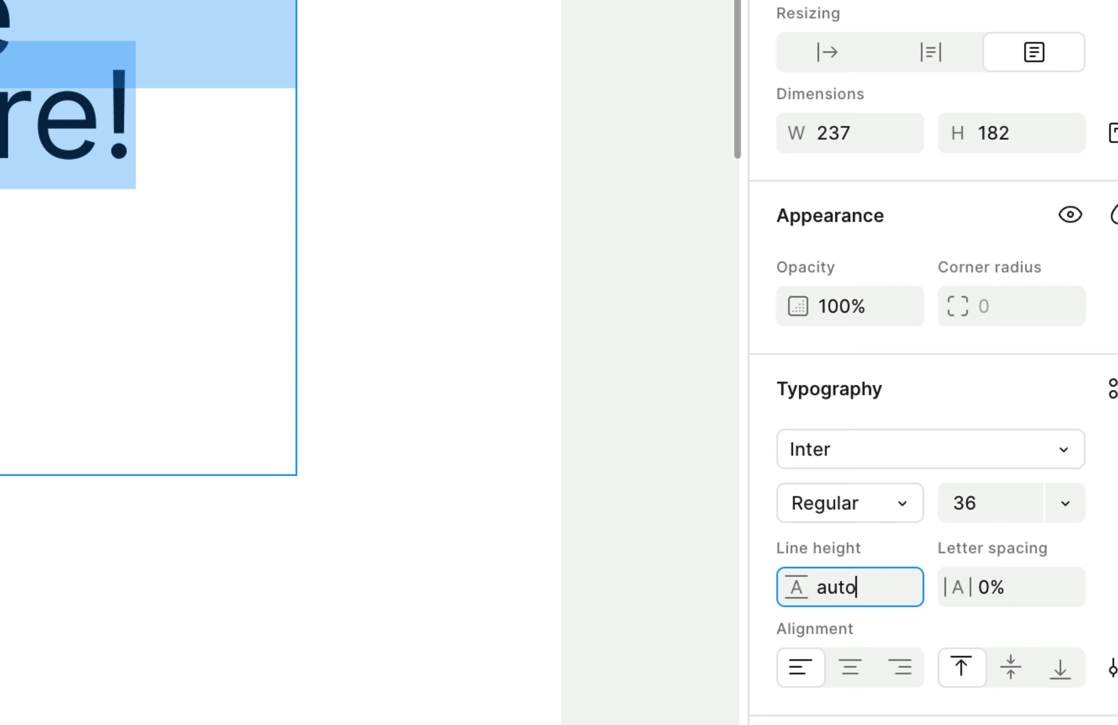
pyautogui.press('Return')
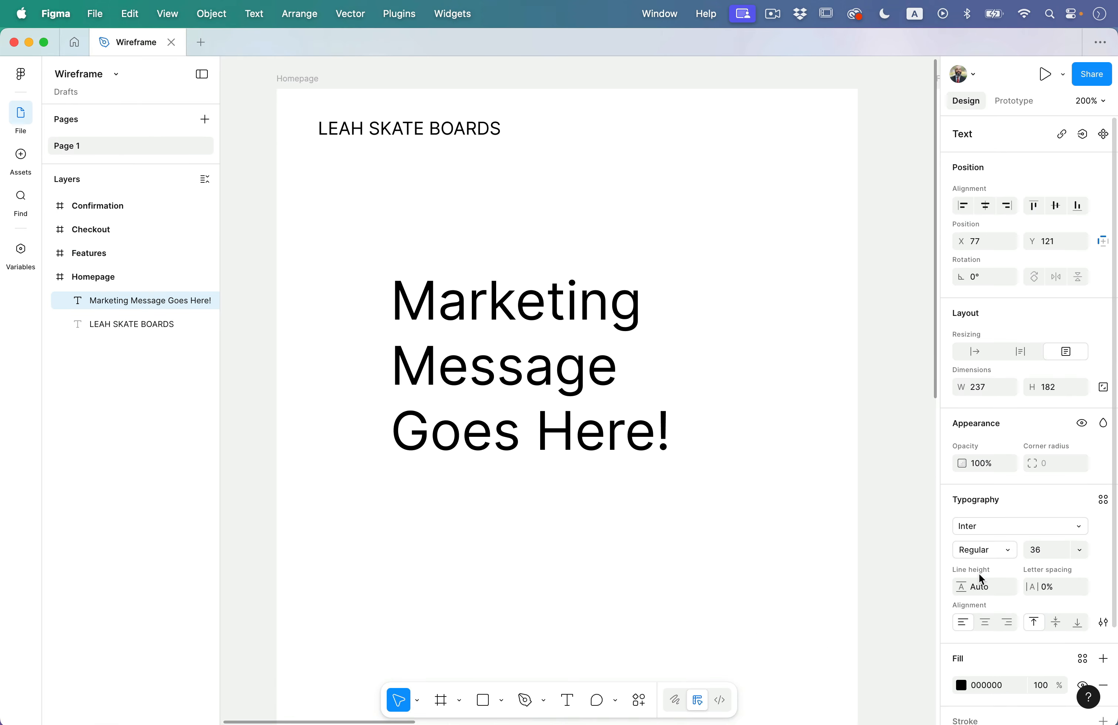
# - Align the marketing message's text box to the horizontal center of the Homepage frame
pyautogui.doubleClick(584, 384)
pyautogui.click(651, 445)
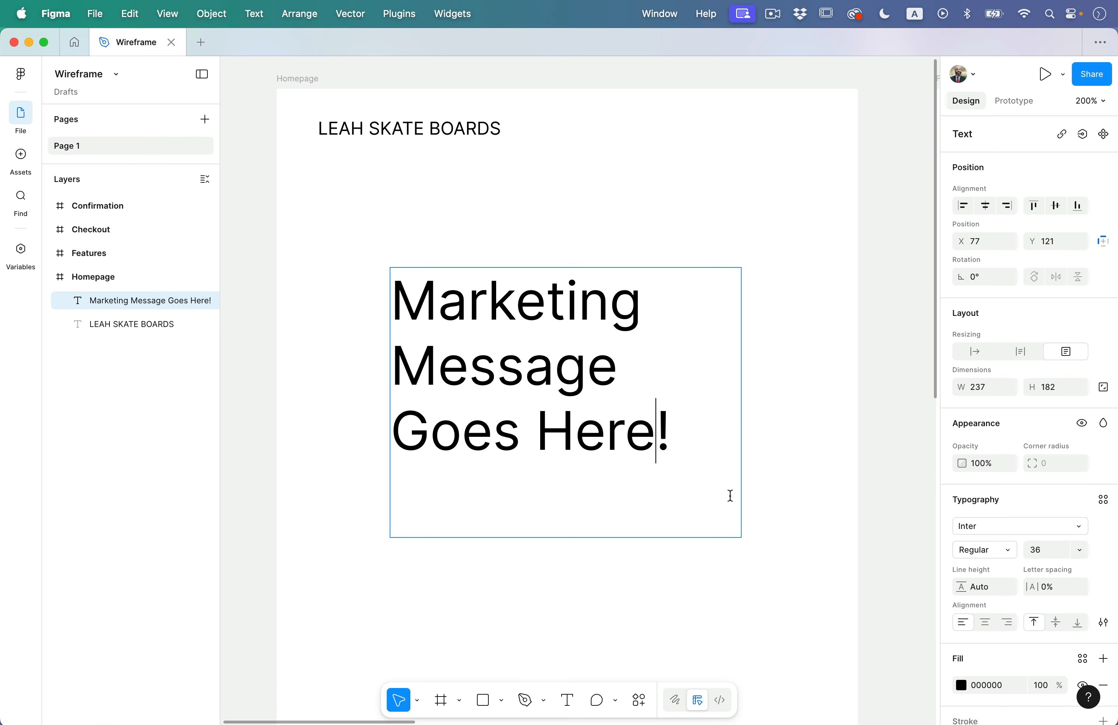
pyautogui.click(570, 386)
pyautogui.press('cmd+a')
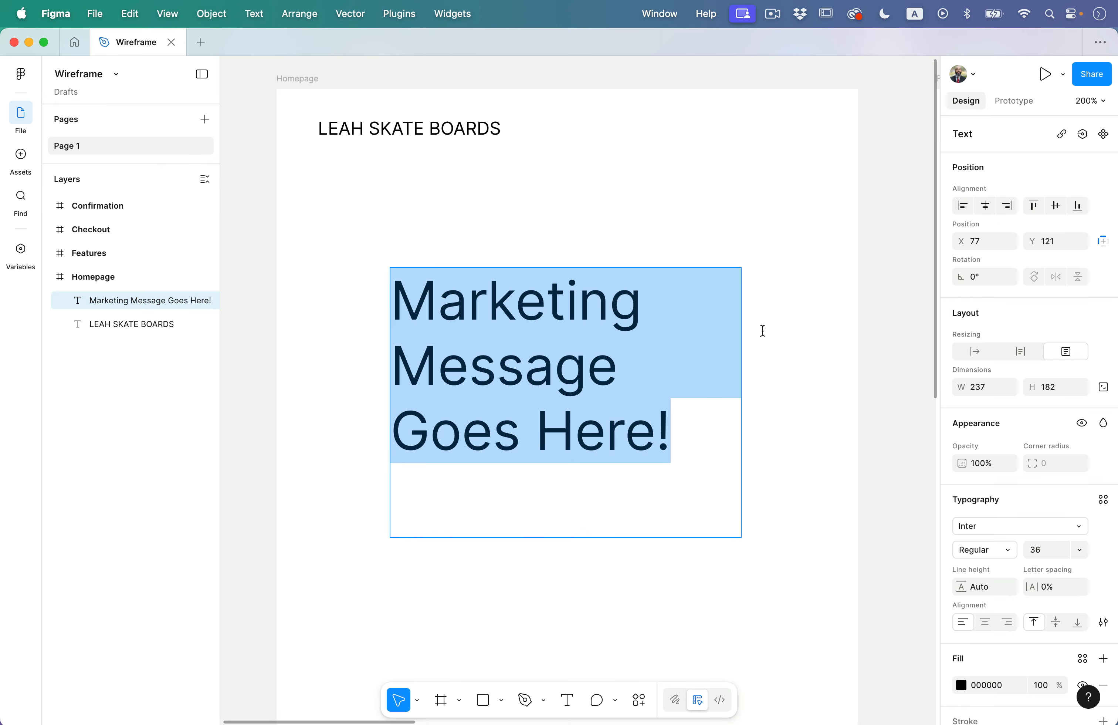
pyautogui.click(985, 206)
# - Center-align the marketing message's text within its box and deselect it
pyautogui.doubleClick(567, 348)
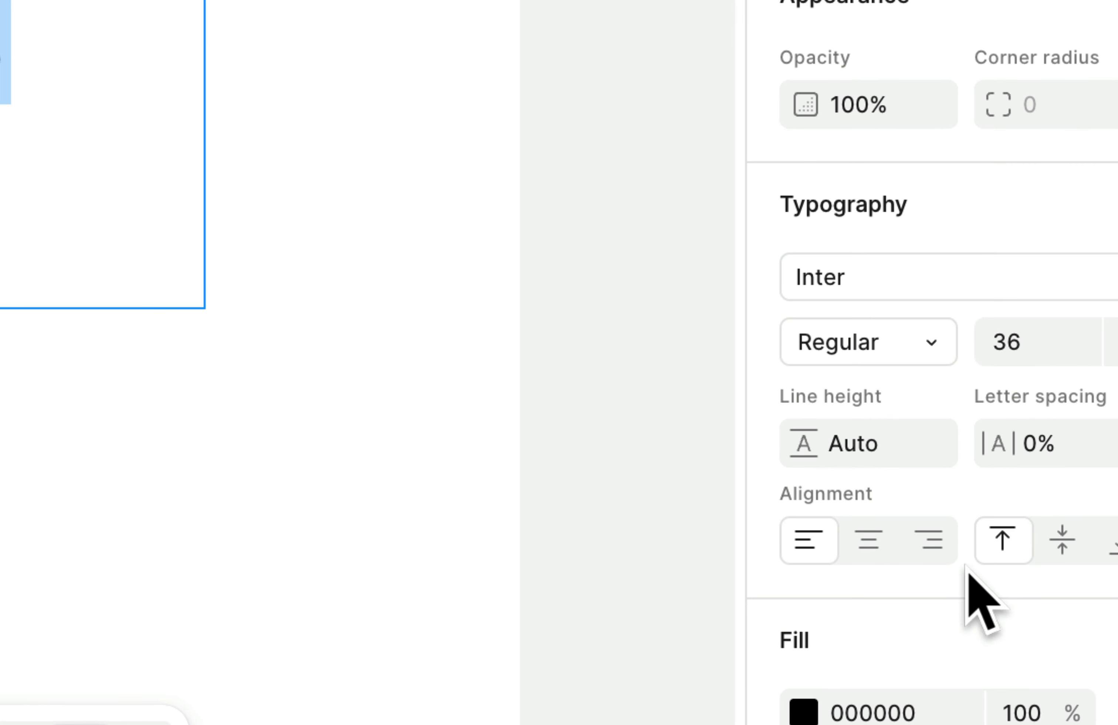
pyautogui.click(868, 542)
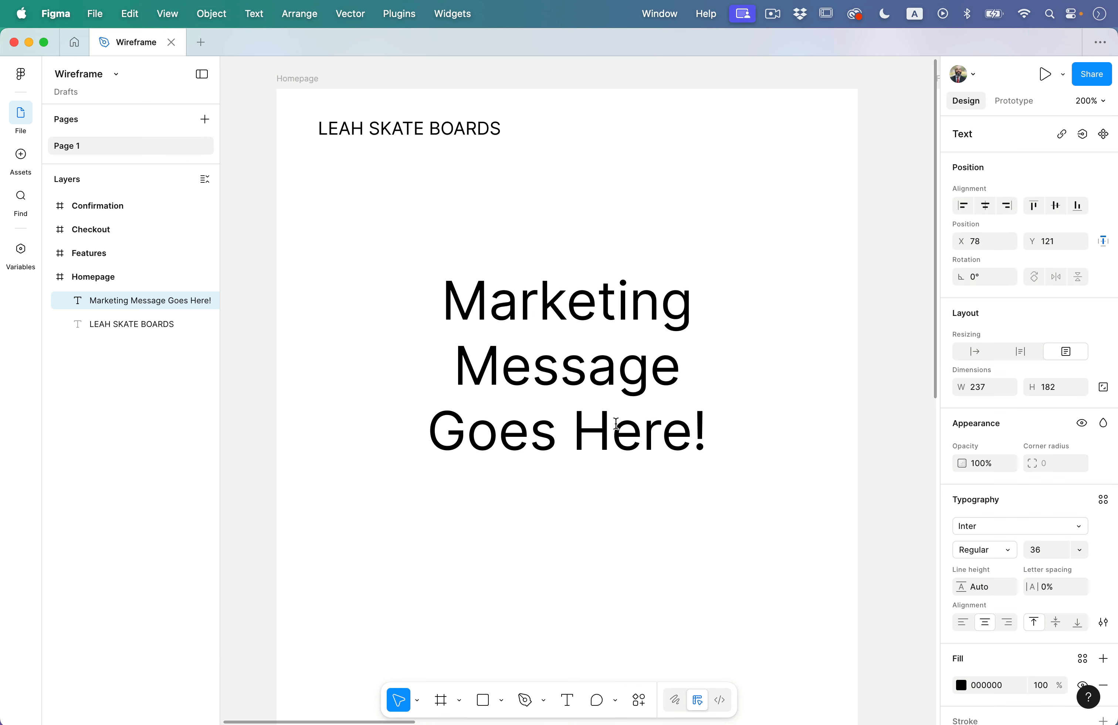
pyautogui.click(613, 424)
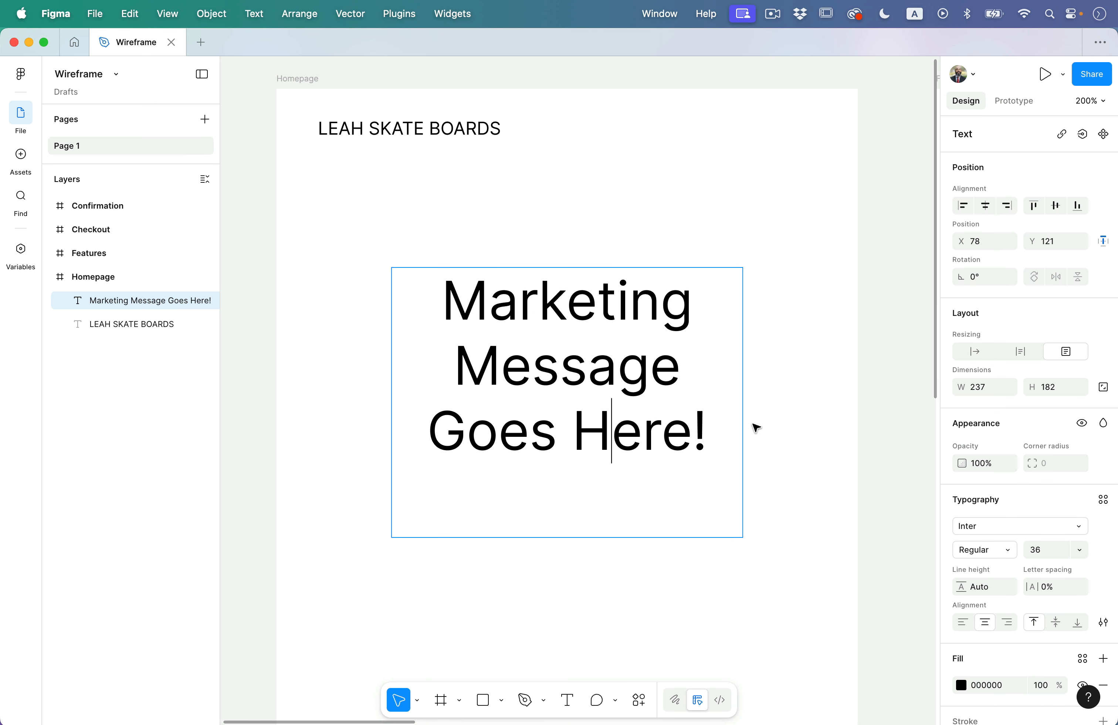
pyautogui.press('Escape')
pyautogui.click(797, 517)
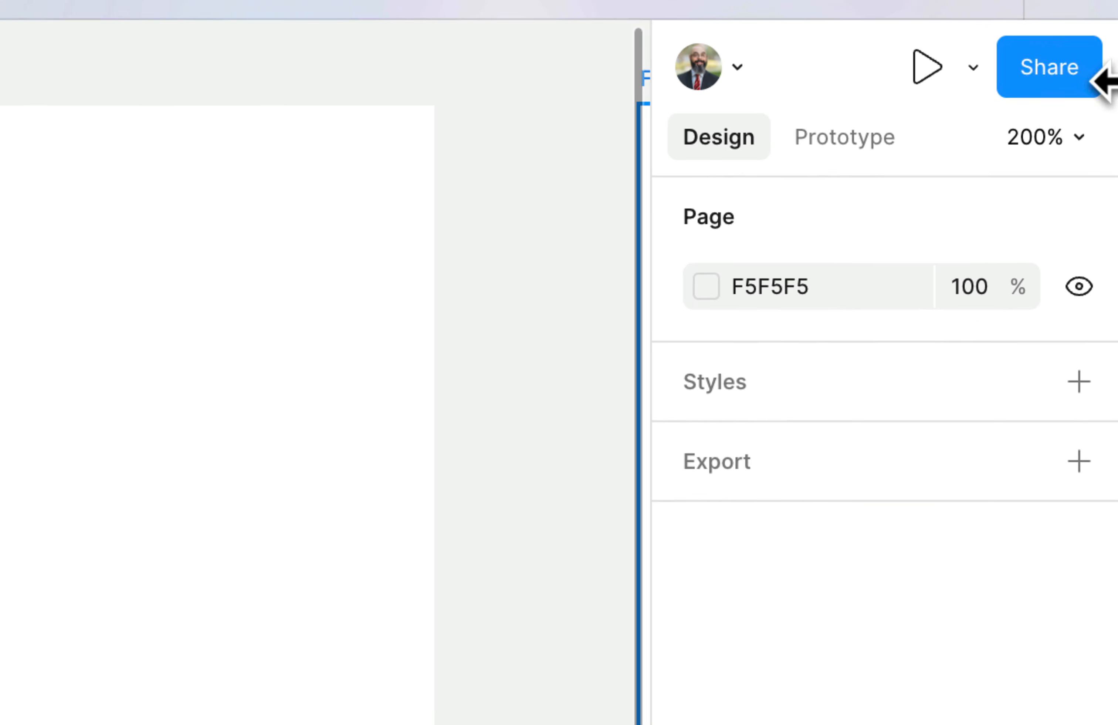
# - Set the canvas zoom to 100% and examine the text layout of the Homepage frame at different zoom levels
pyautogui.click(1091, 100)
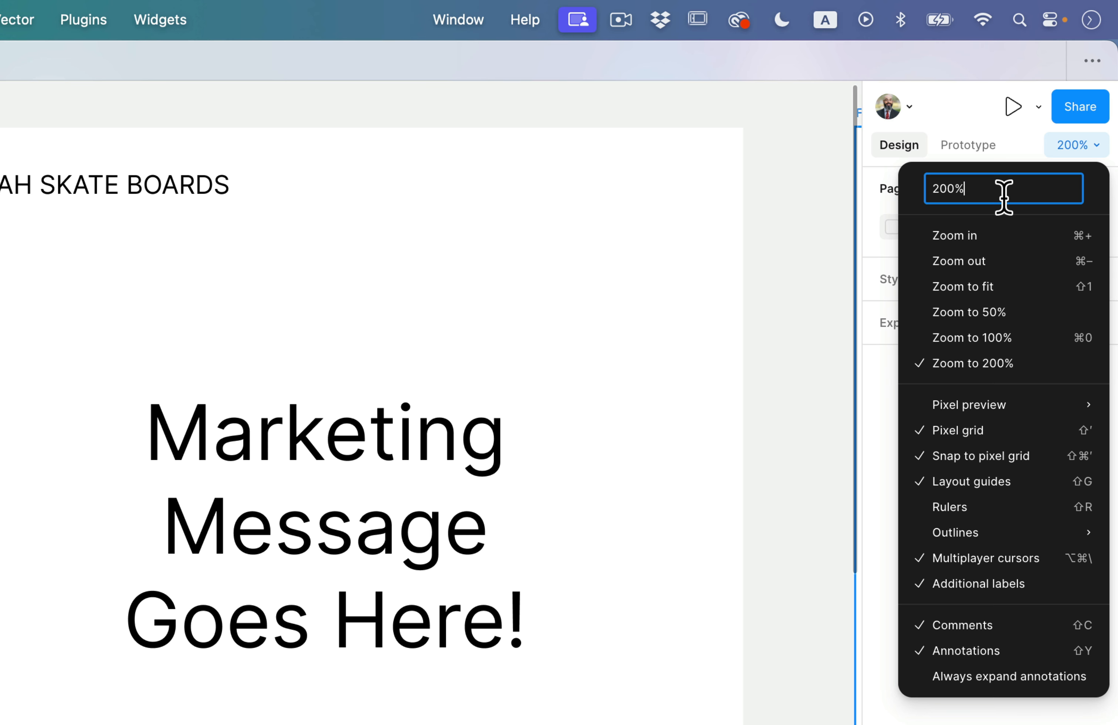
pyautogui.doubleClick(884, 75)
pyautogui.write('100')
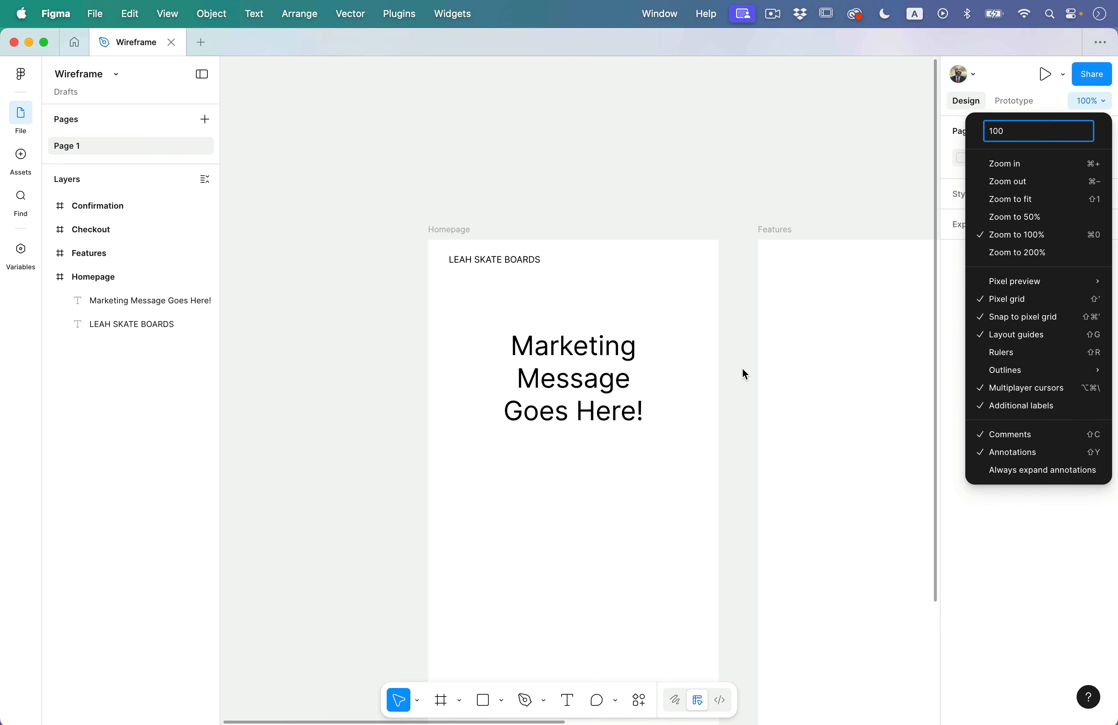
pyautogui.click(578, 540)
pyautogui.moveTo(743, 374); pyautogui.dragTo(680, 243)
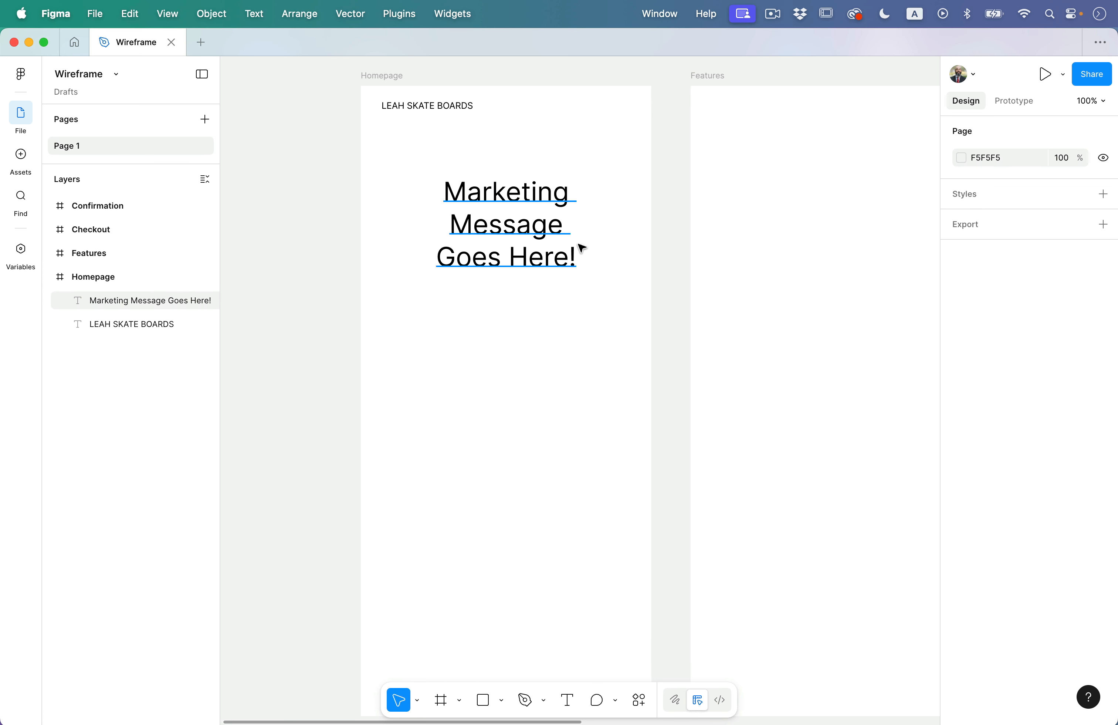
pyautogui.scroll(-2, 582, 248)
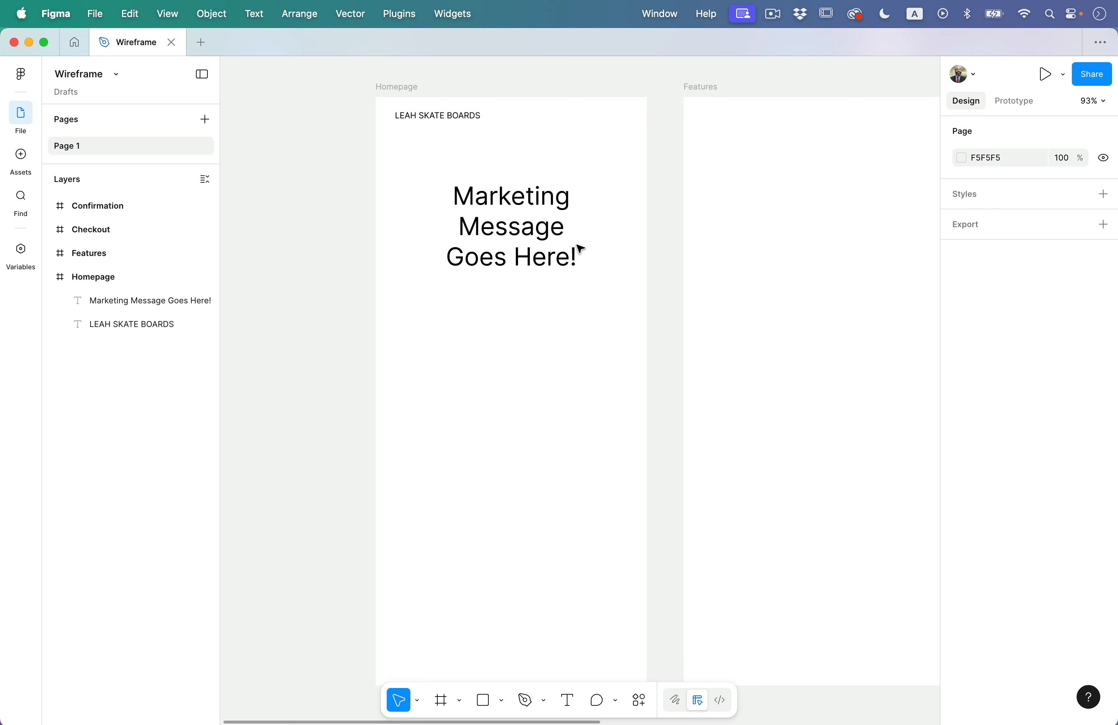
pyautogui.scroll(5, 583, 219)
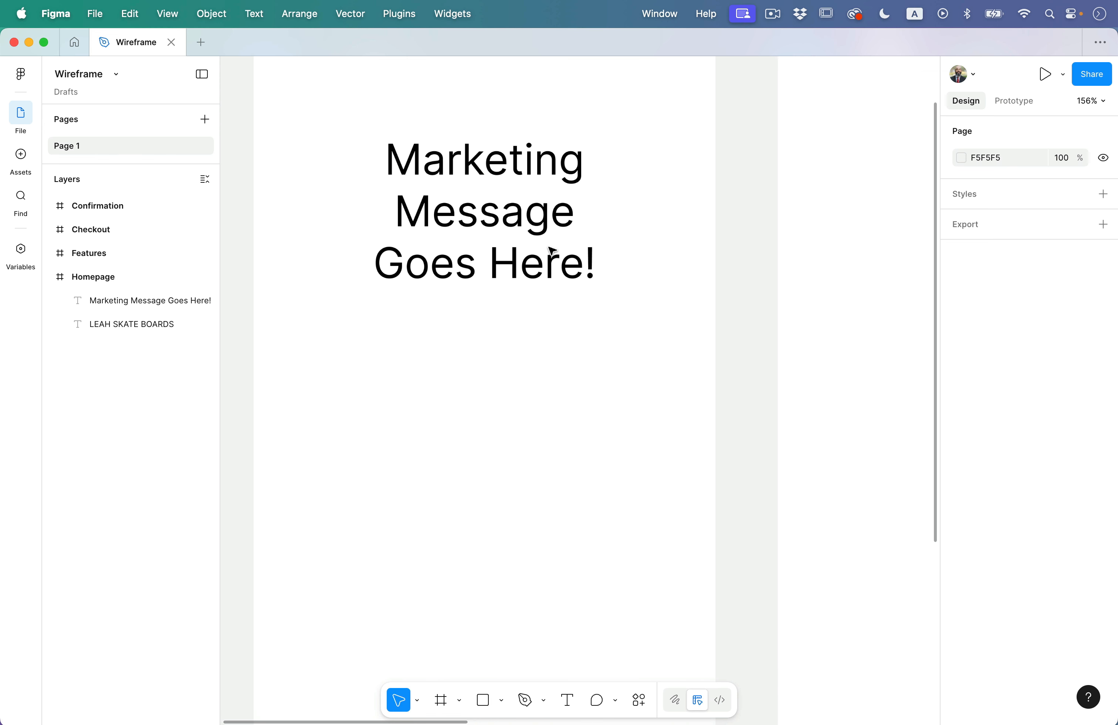
pyautogui.scroll(-3, 516, 258)
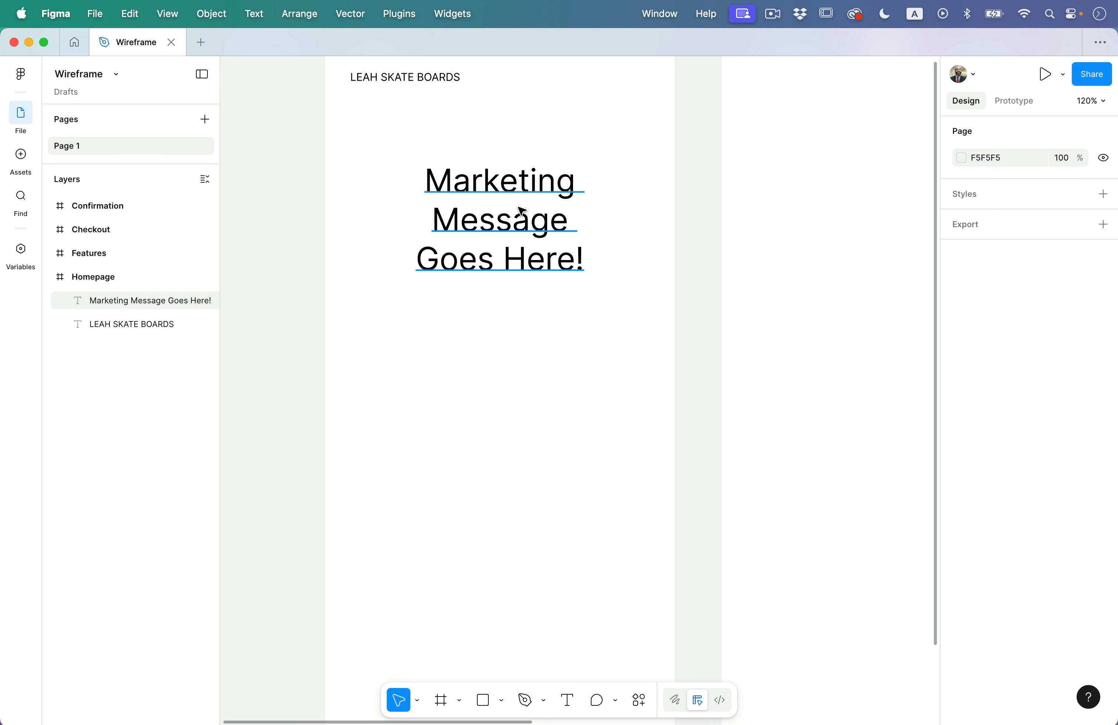
pyautogui.scroll(3, 618, 236)
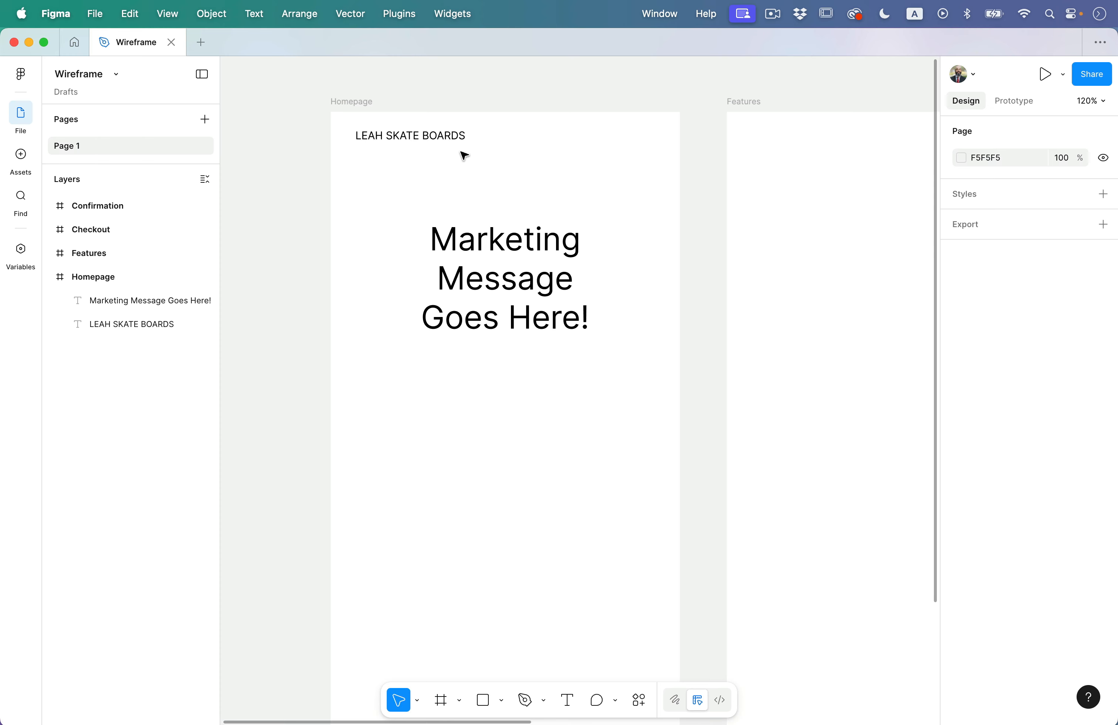
# - Set the LEAH SKATE BOARDS text's font size to 15 and widen its box so the name fits on one line
pyautogui.click(462, 137)
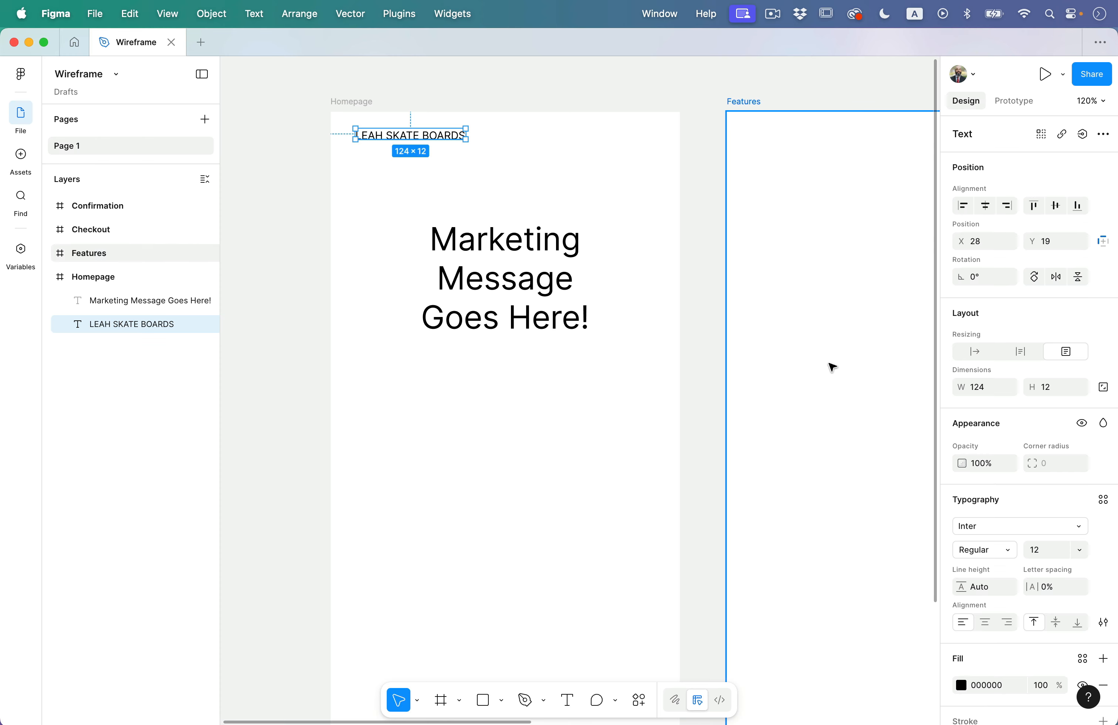
pyautogui.click(1080, 552)
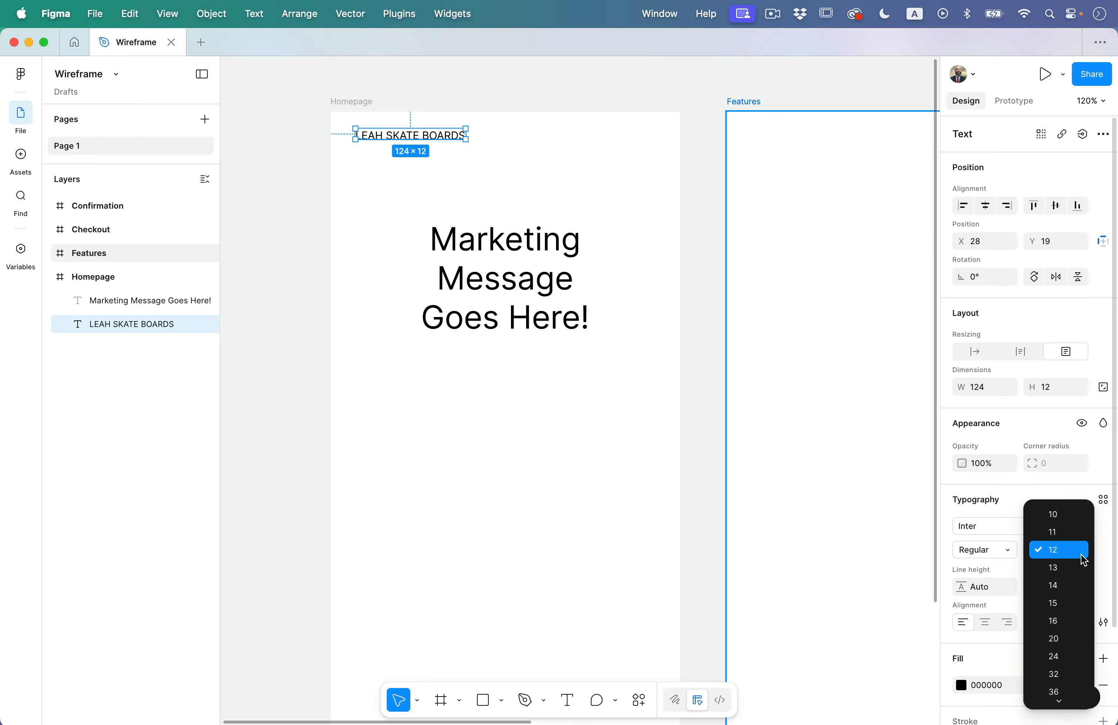
pyautogui.click(1072, 603)
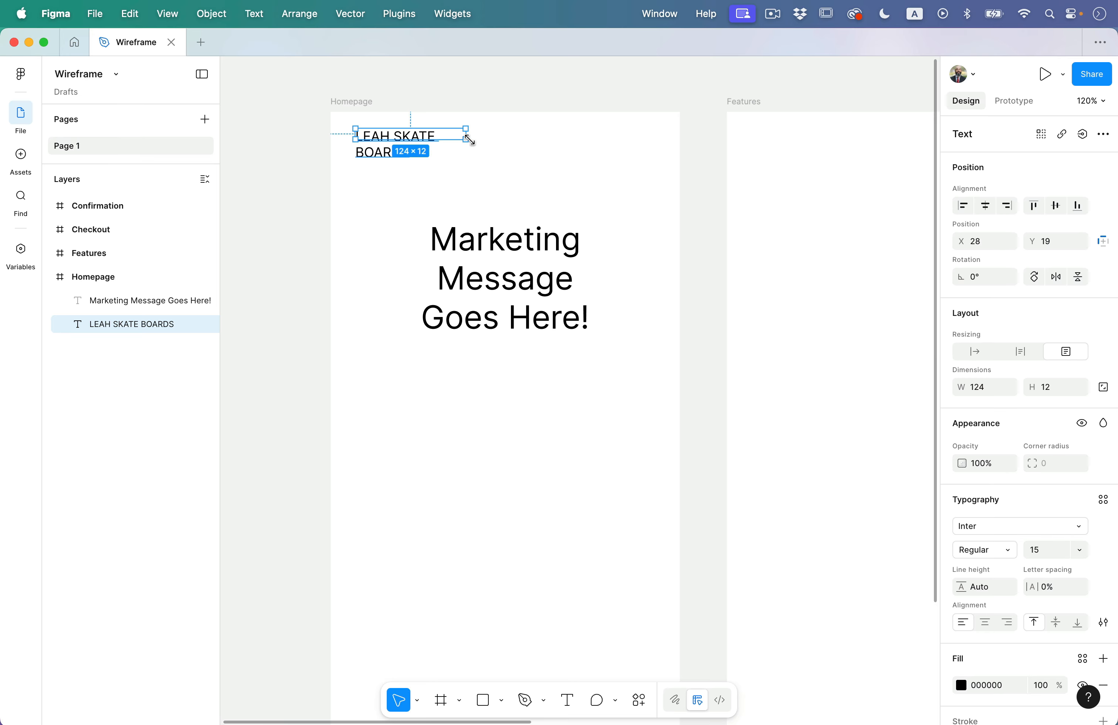
pyautogui.moveTo(470, 140); pyautogui.dragTo(507, 142)
pyautogui.click(557, 195)
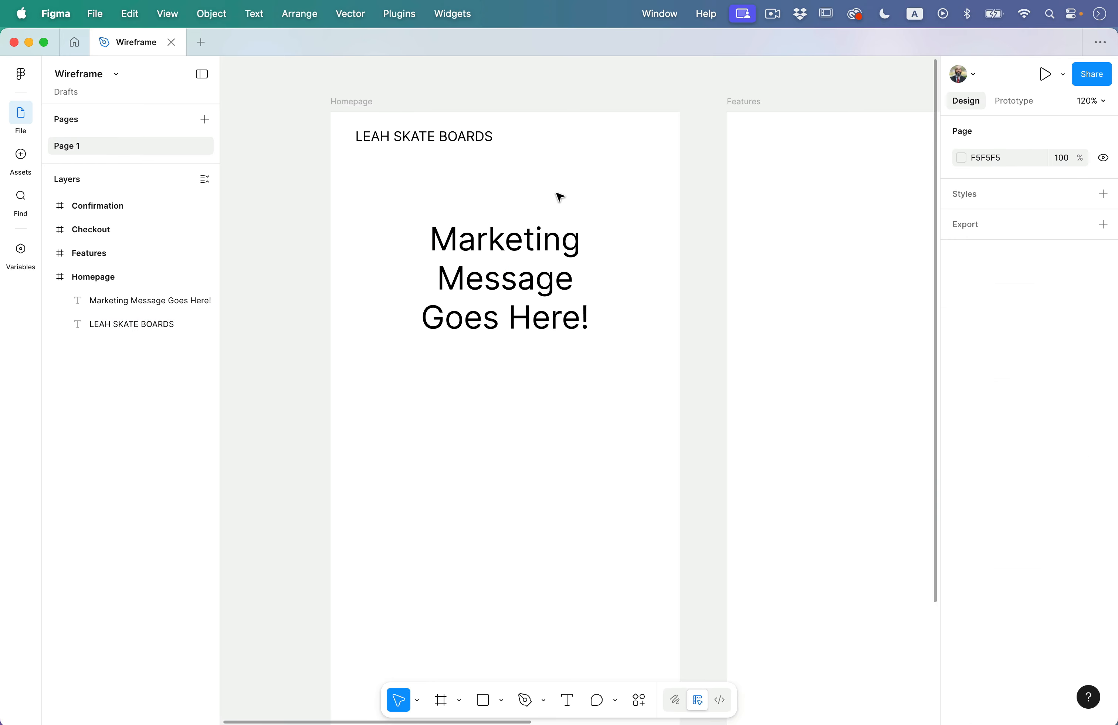
# - Move the marketing message down toward the middle of the Homepage frame and deselect it
pyautogui.moveTo(561, 259); pyautogui.dragTo(559, 375)
pyautogui.click(449, 167)
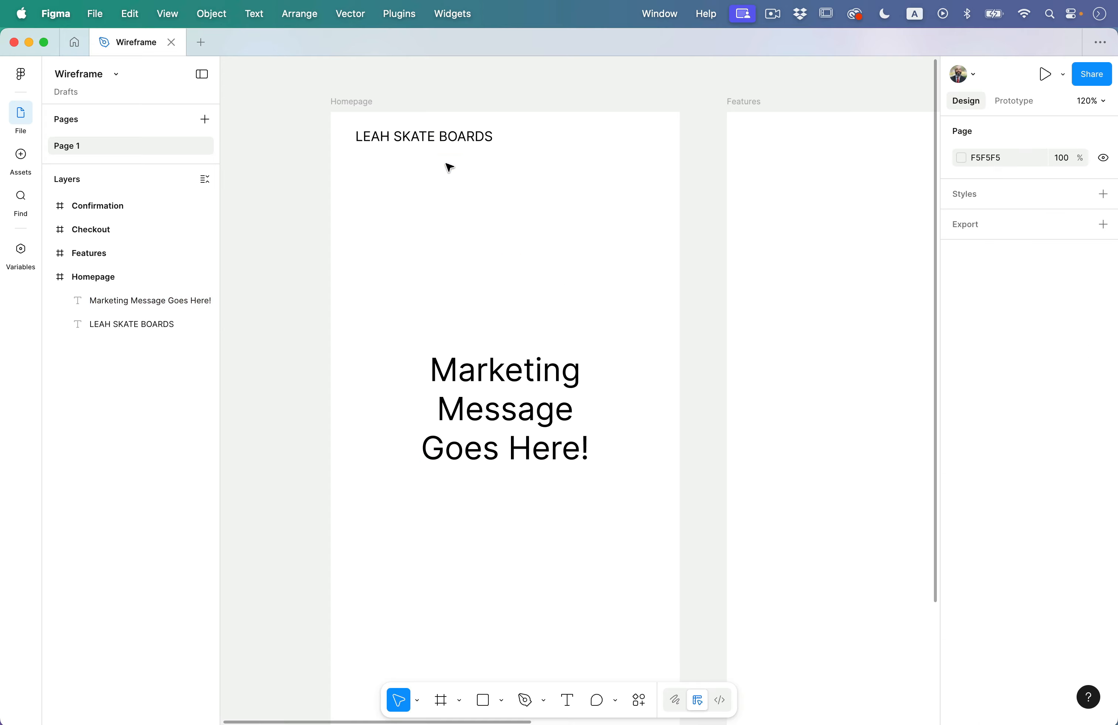
# - Copy and paste the LEAH SKATE BOARDS text and place the copy above the marketing message, at about X 124, Y 169
pyautogui.click(420, 131)
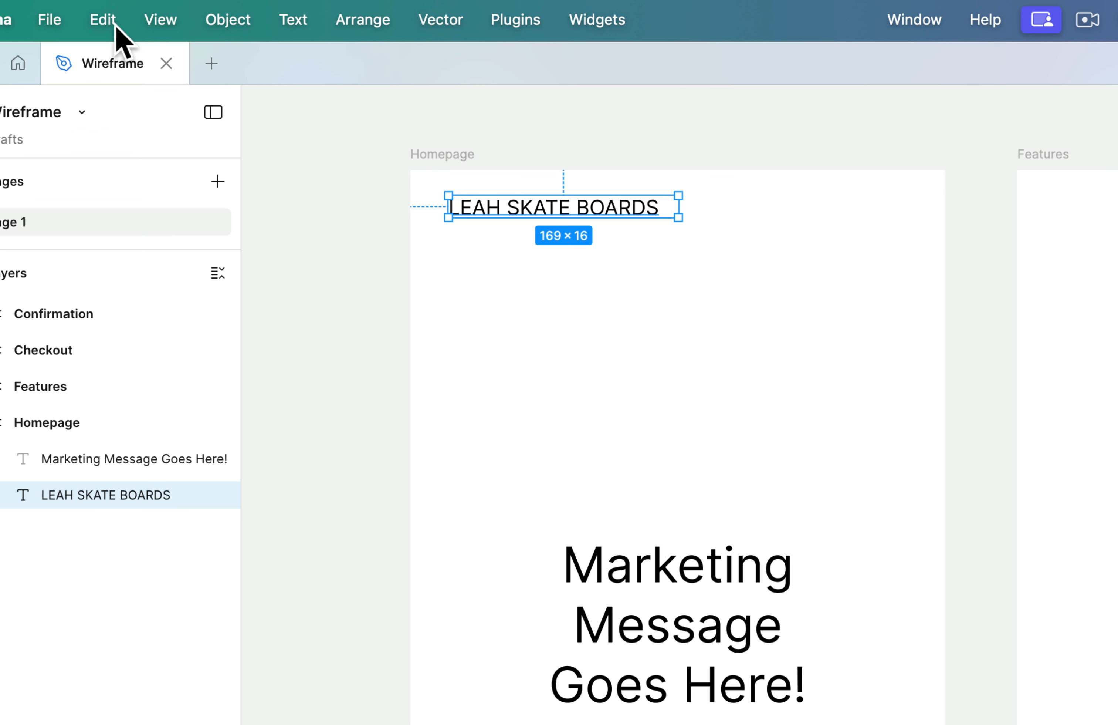
pyautogui.click(130, 13)
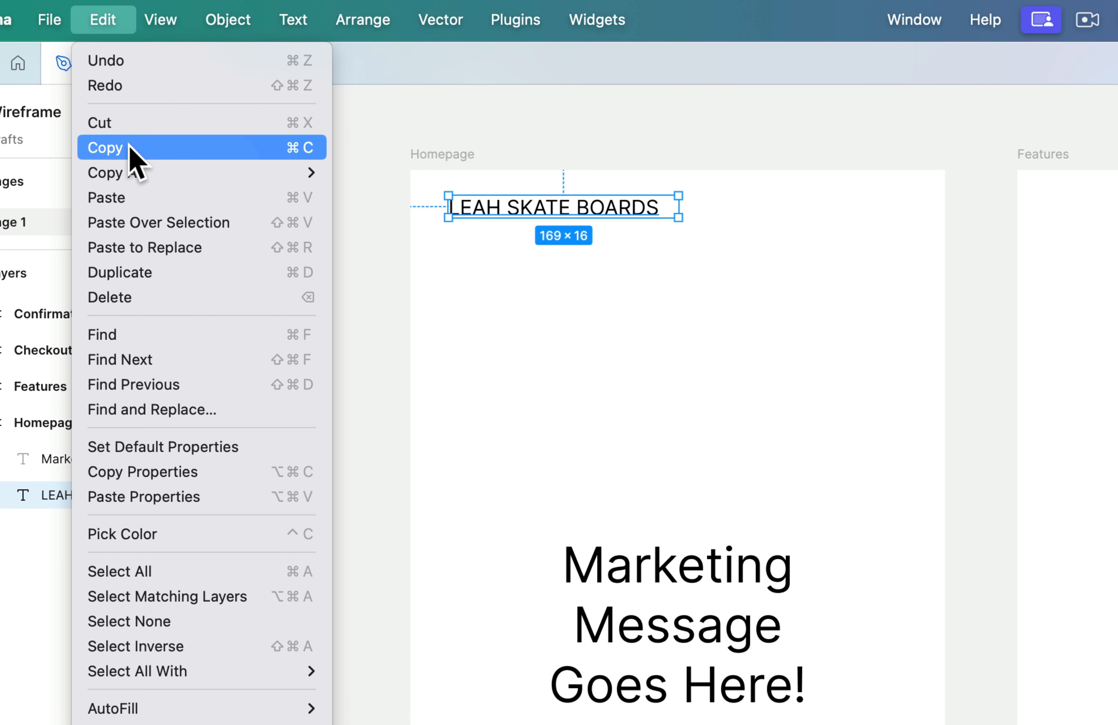
pyautogui.click(130, 148)
pyautogui.click(105, 29)
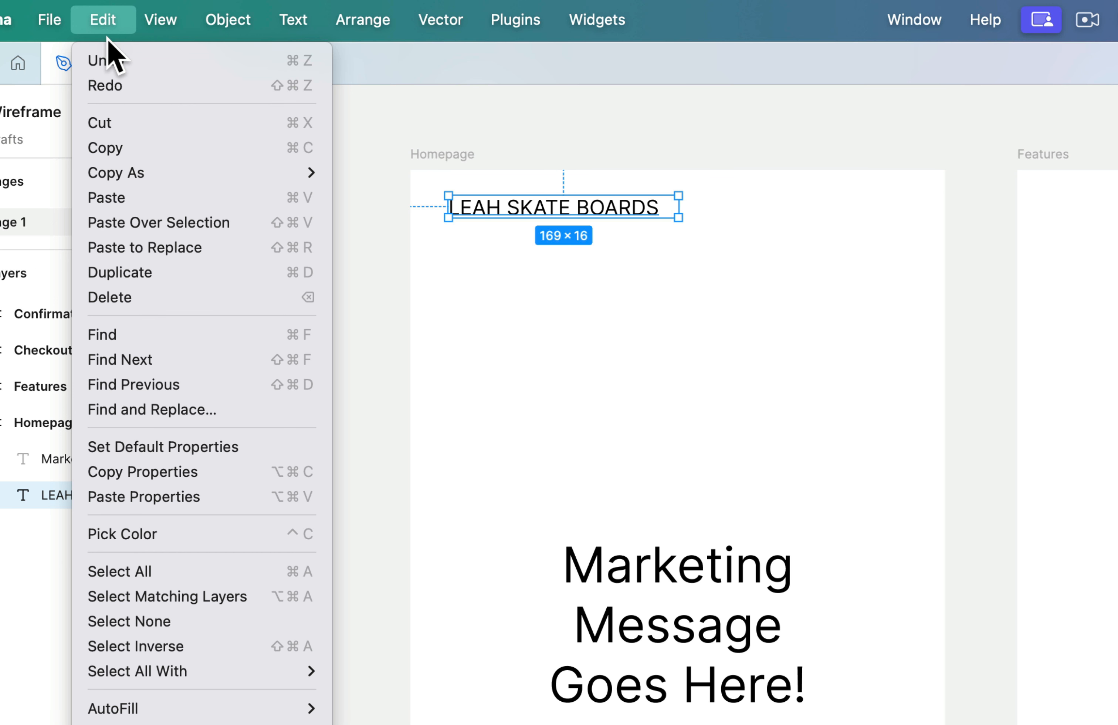
pyautogui.click(137, 197)
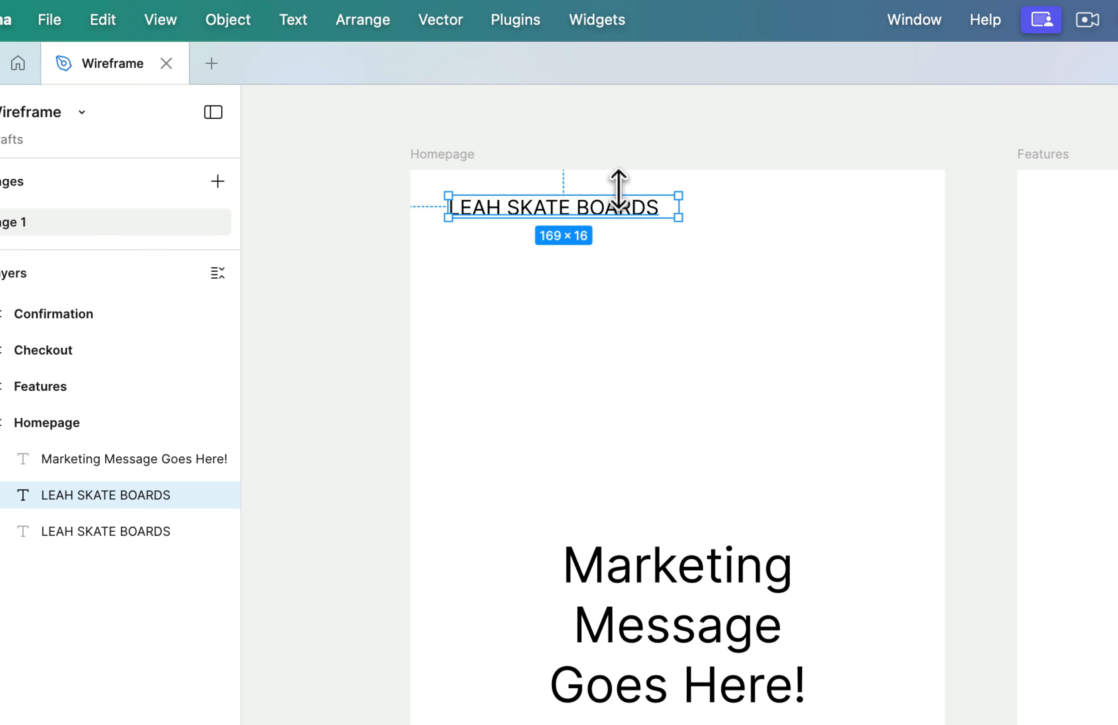
pyautogui.click(674, 299)
pyautogui.moveTo(630, 222); pyautogui.dragTo(688, 317)
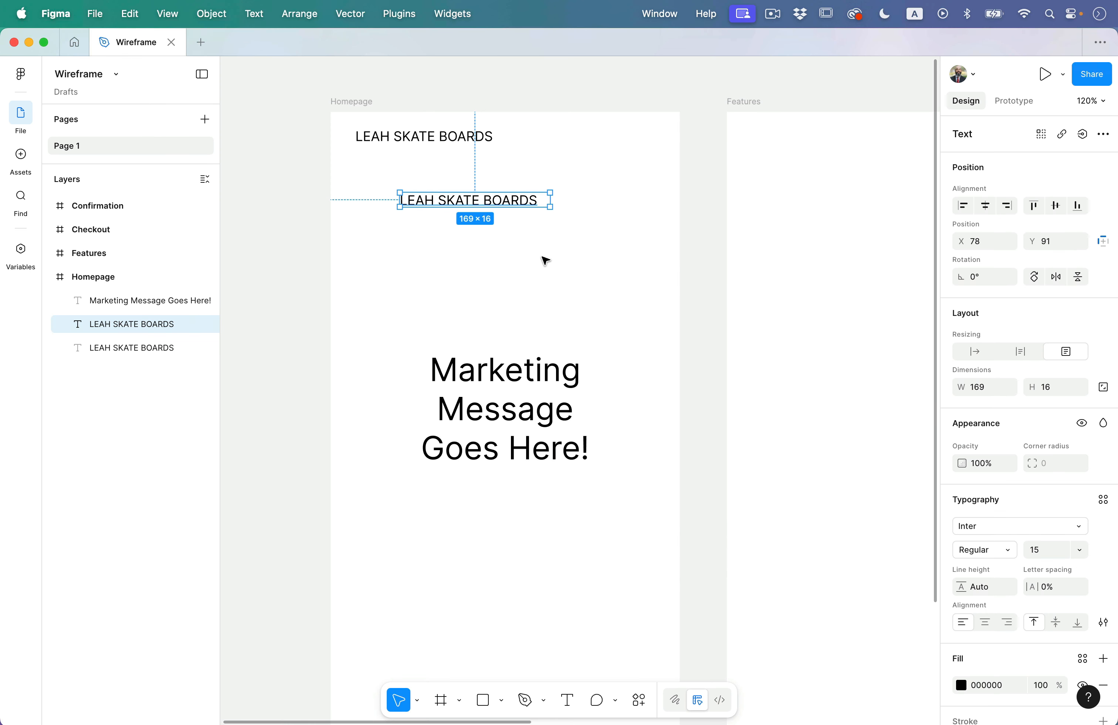
pyautogui.click(736, 393)
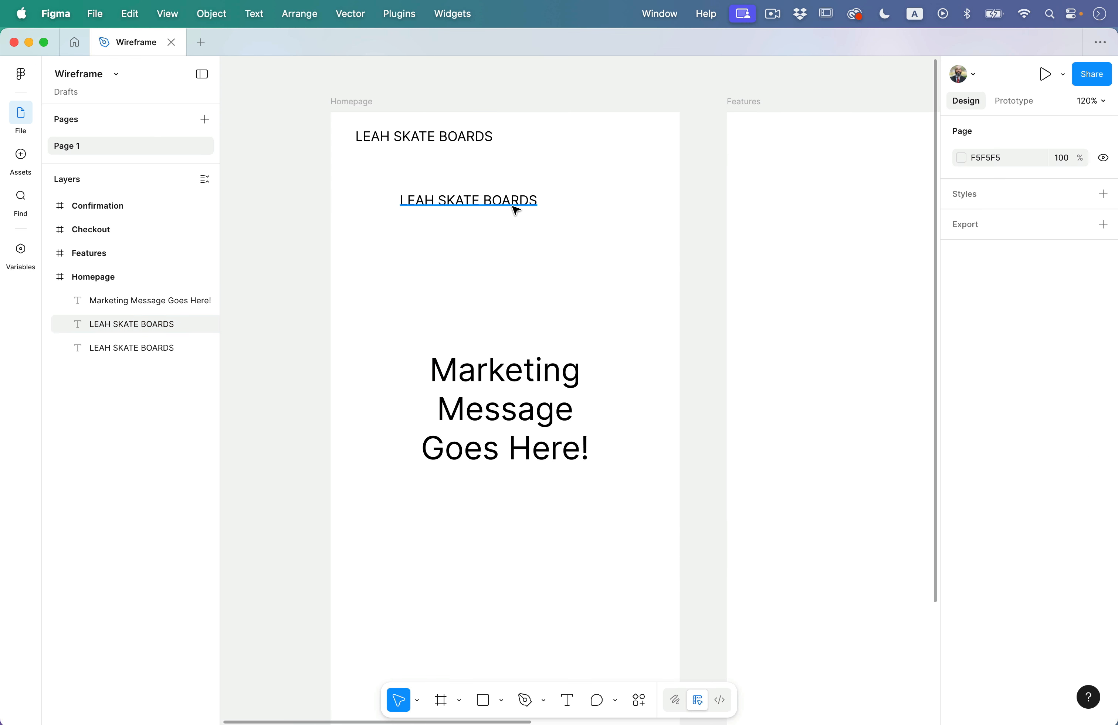
pyautogui.moveTo(693, 314); pyautogui.dragTo(755, 426)
pyautogui.moveTo(555, 279); pyautogui.dragTo(553, 273)
# - Replace the copied brand name above the marketing message with "Product Photo"
pyautogui.doubleClick(553, 272)
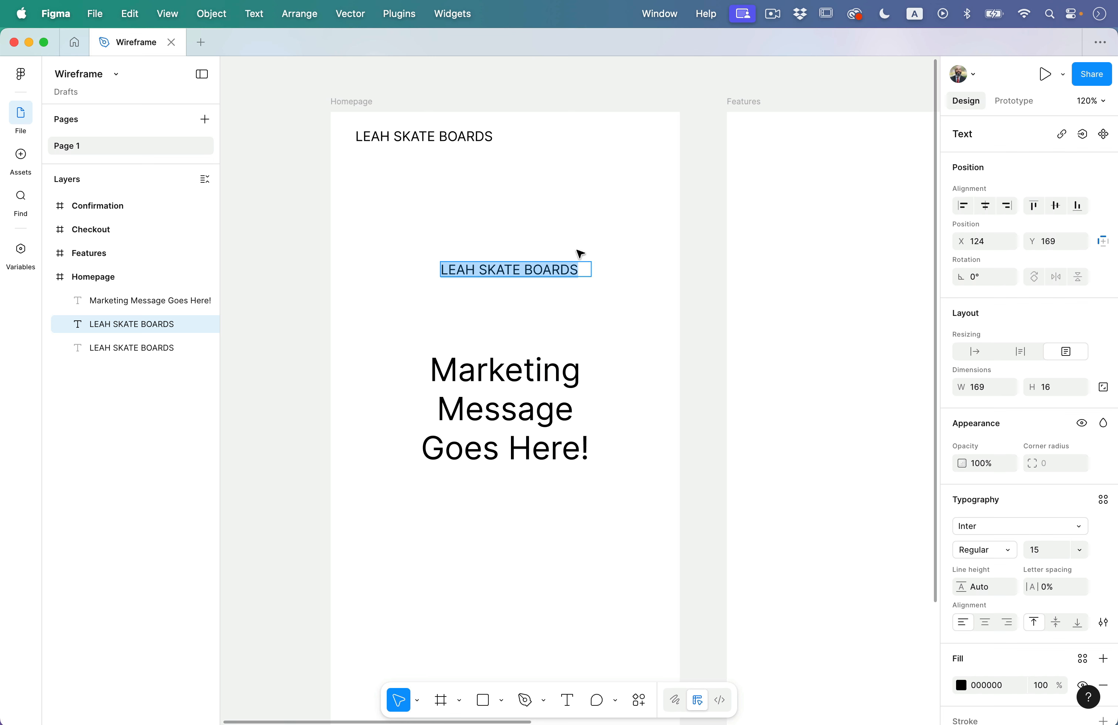
pyautogui.write('prod')
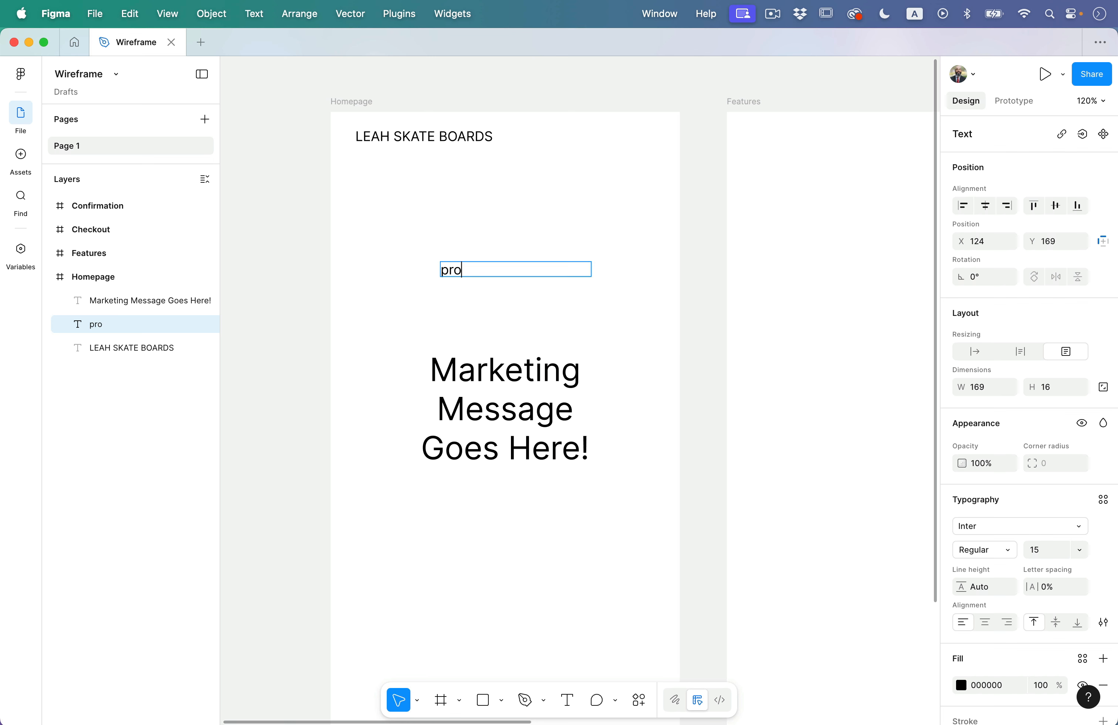
pyautogui.press('BackSpace')
pyautogui.press('BackSpace')
pyautogui.press('BackSpace')
pyautogui.write('roduct Photo')
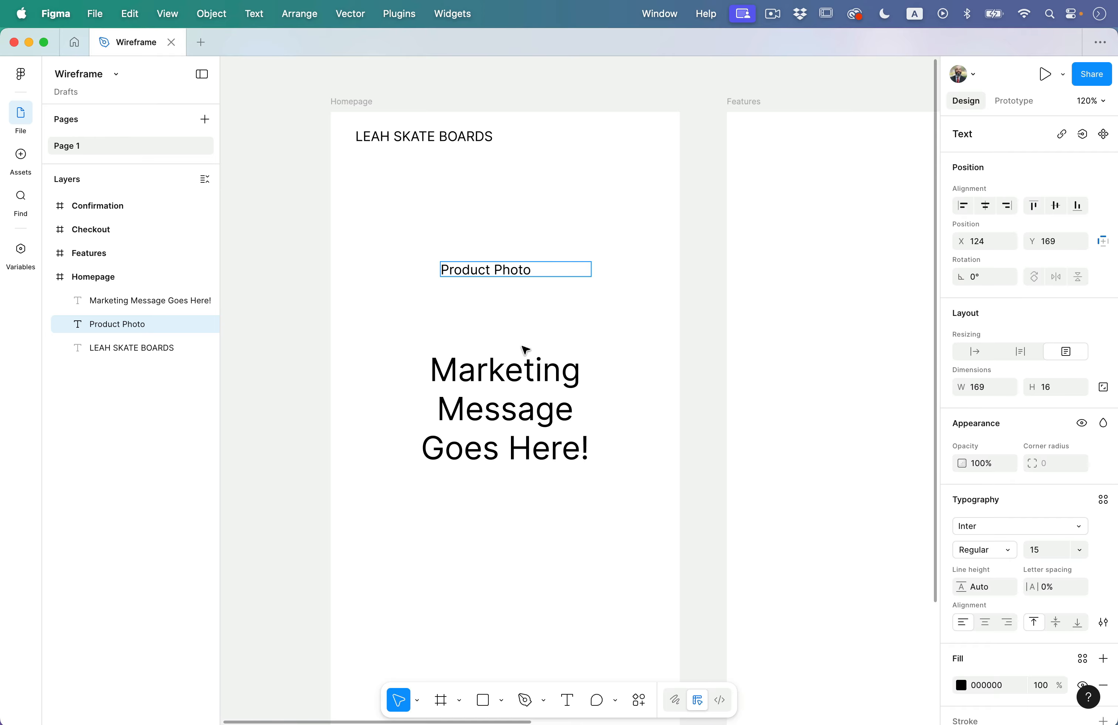
pyautogui.press('Escape')
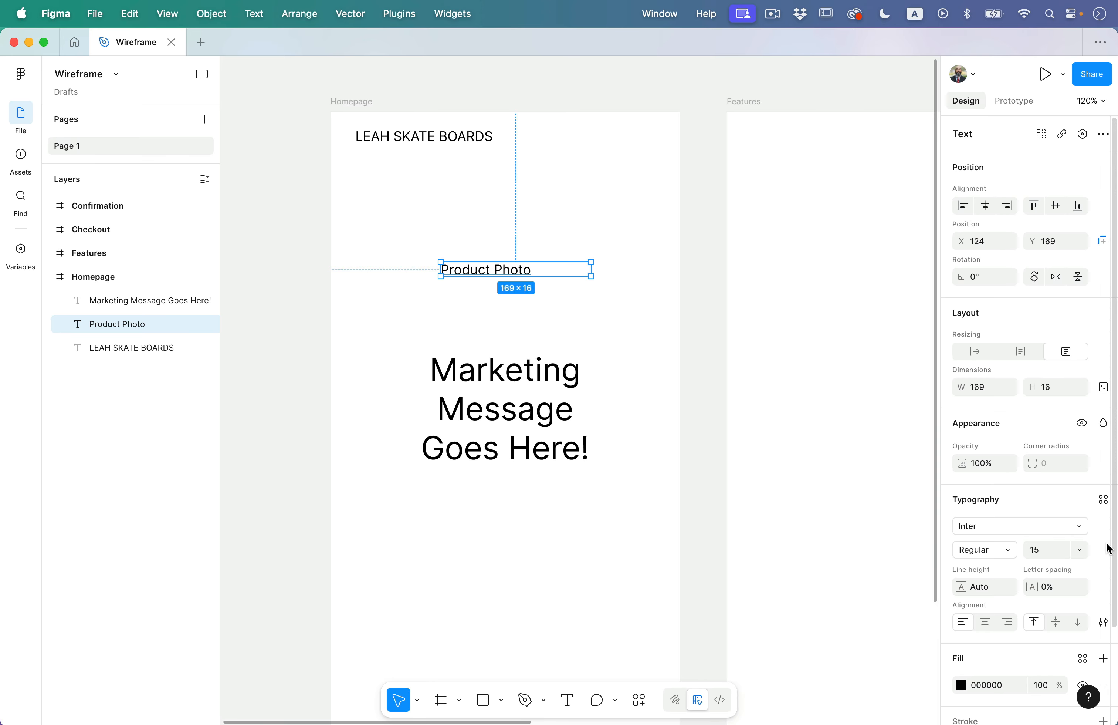
# - Center-align the Product Photo text and move its box to the frame's horizontal center, at X 112, Y 159
pyautogui.click(985, 623)
pyautogui.click(727, 362)
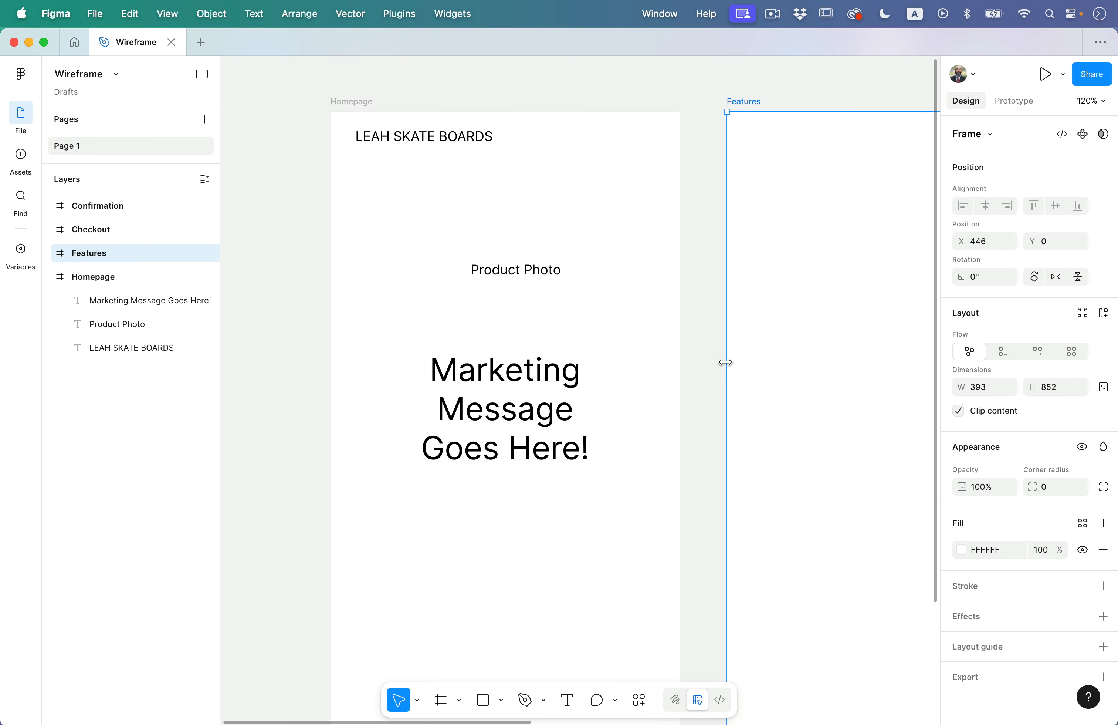
pyautogui.click(567, 276)
pyautogui.moveTo(561, 275)
pyautogui.mouseDown()
pyautogui.moveTo(544, 283)
pyautogui.moveTo(552, 265)
pyautogui.mouseUp()
pyautogui.click(571, 313)
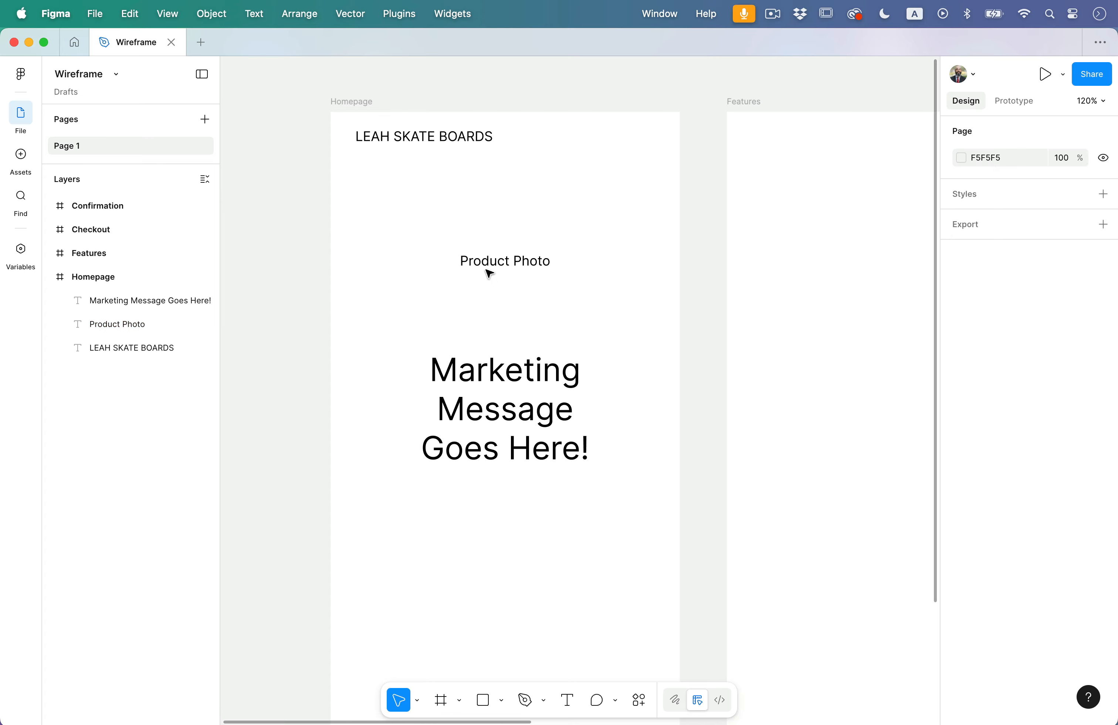
# - Set the Product Photo text's font size to 13 and deselect it
pyautogui.click(499, 261)
pyautogui.click(1079, 549)
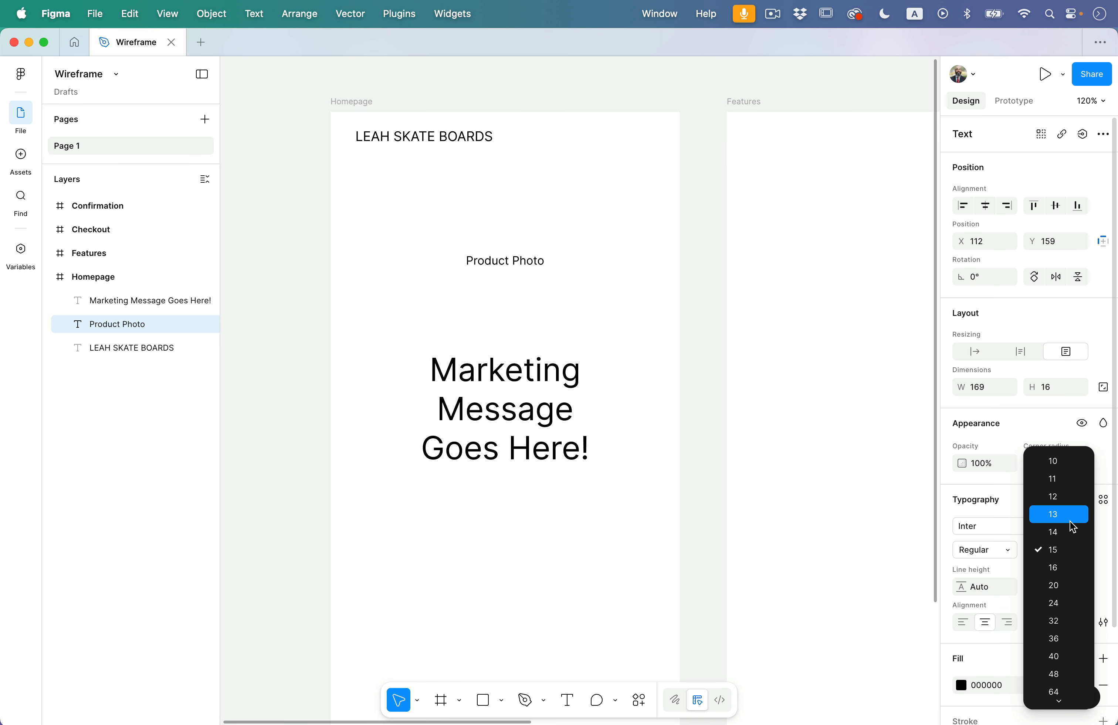
pyautogui.click(1059, 514)
pyautogui.click(706, 432)
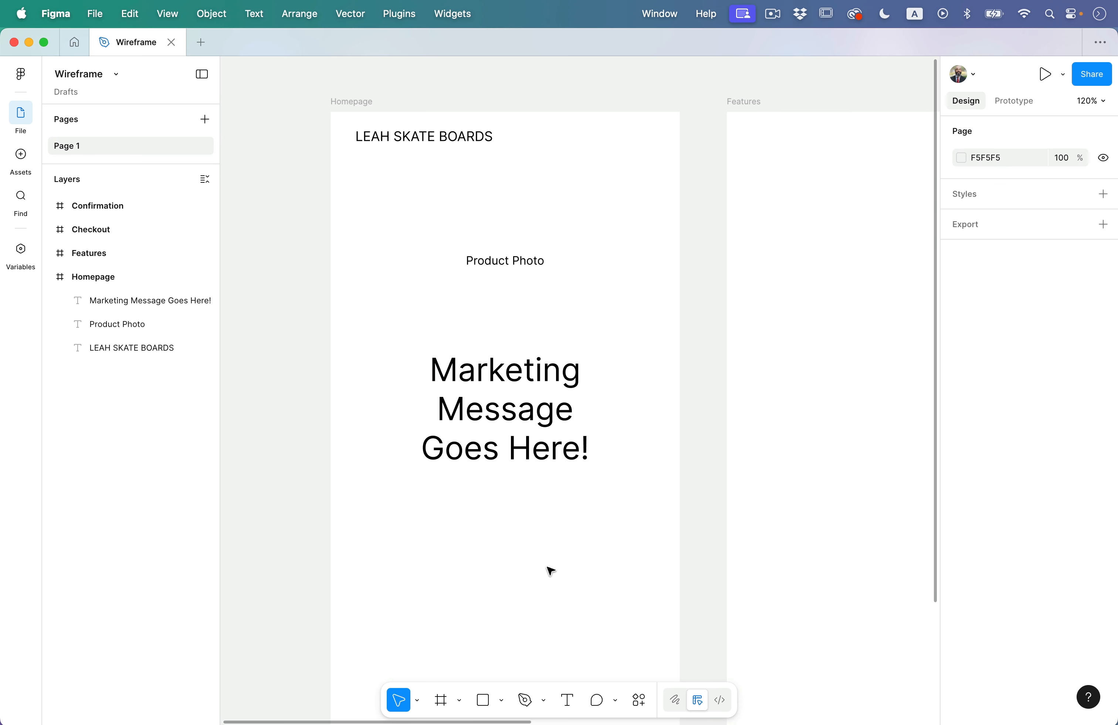
# - Duplicate the Product Photo text twice, placing the copies side by side below the marketing message at about X 9 and X 215, Y 517
pyautogui.click(517, 261)
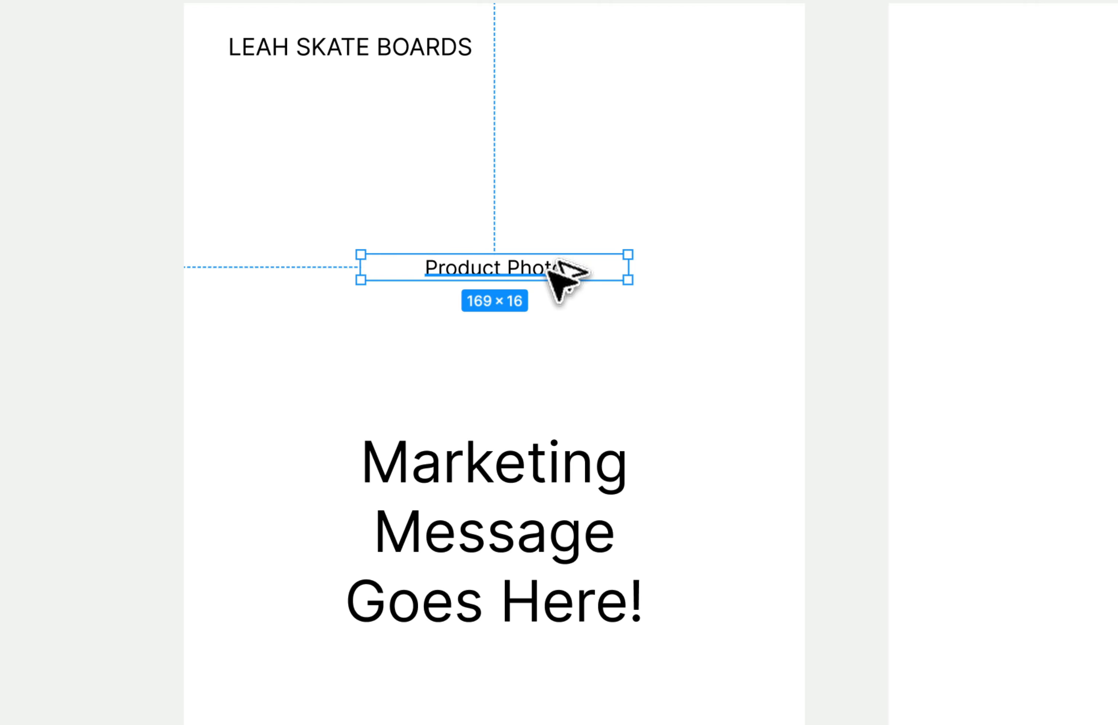
pyautogui.keyDown('alt'); pyautogui.moveTo(552, 272); pyautogui.dragTo(522, 642); pyautogui.keyUp('alt')
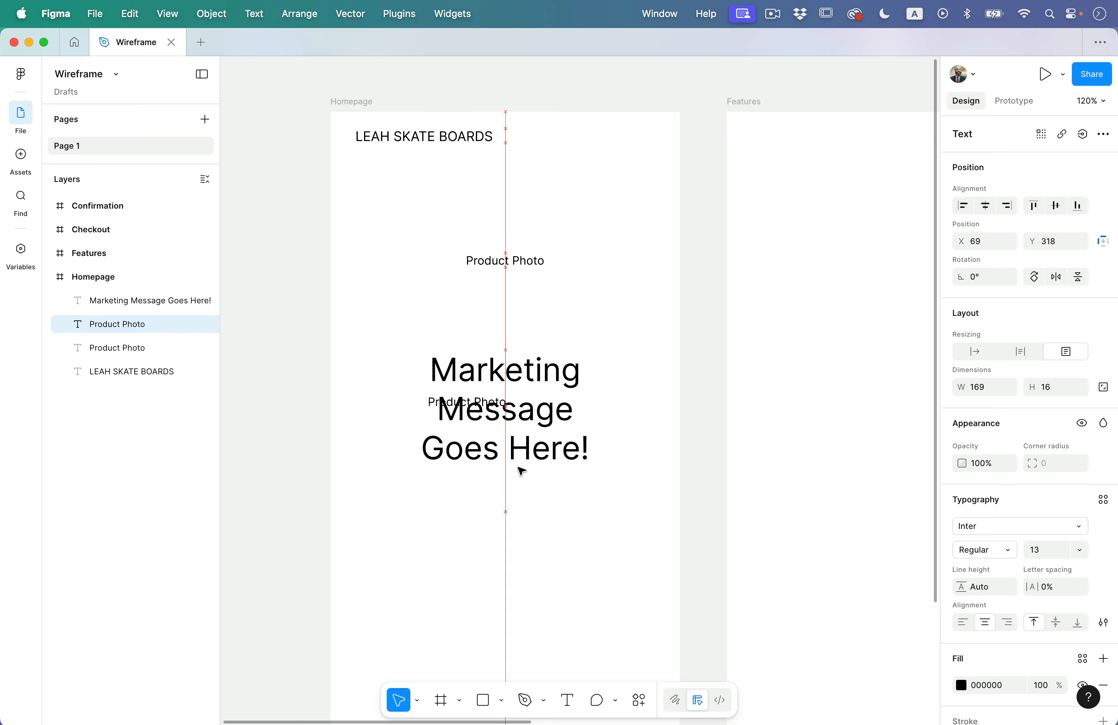
pyautogui.moveTo(521, 471); pyautogui.dragTo(624, 581)
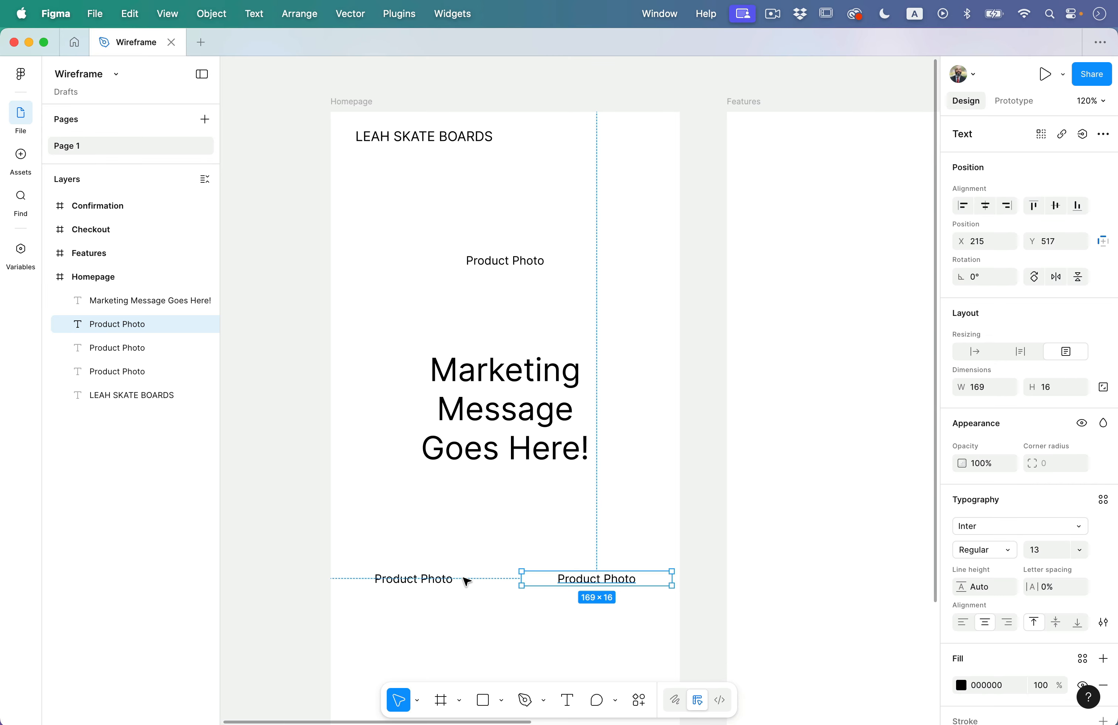
# - Change the two copies below the marketing message to "Buy Now" on the left and "More Info" on the right
pyautogui.click(450, 579)
pyautogui.doubleClick(447, 578)
pyautogui.write('Buy Now')
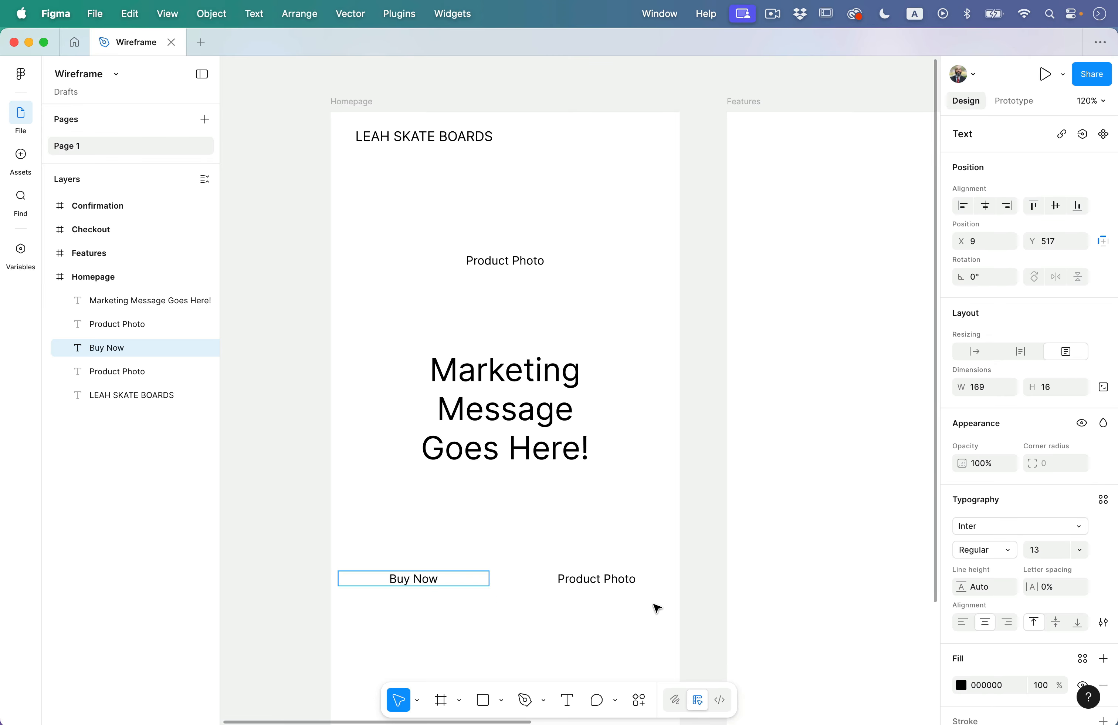
pyautogui.doubleClick(612, 578)
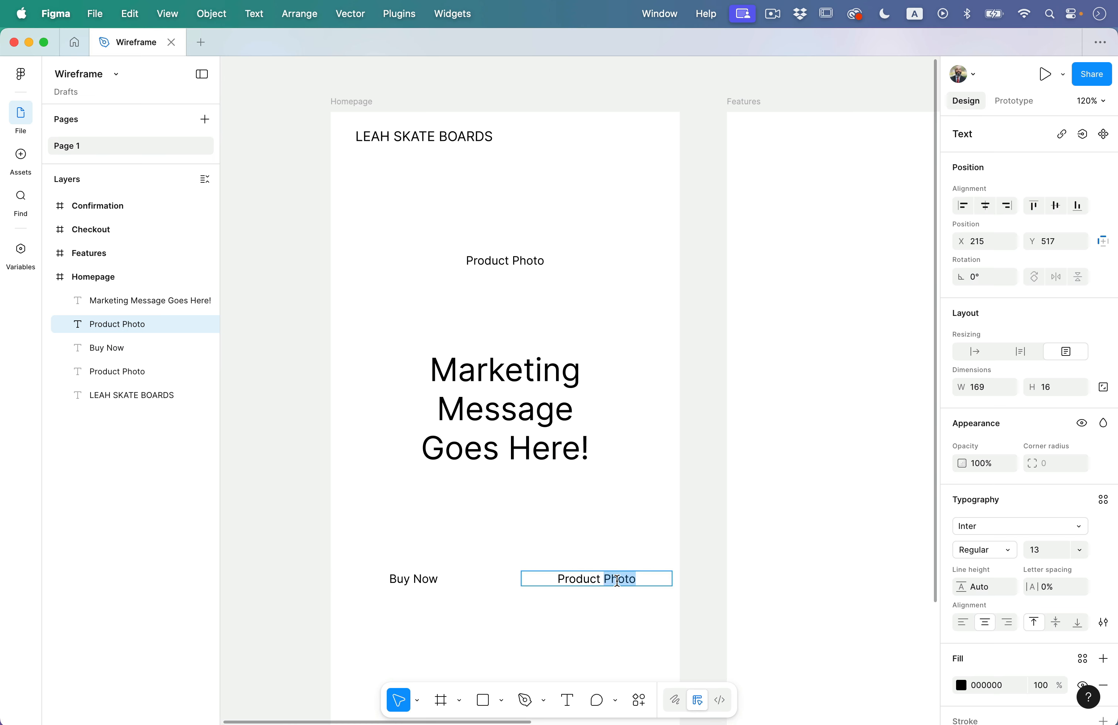
pyautogui.write('More Info')
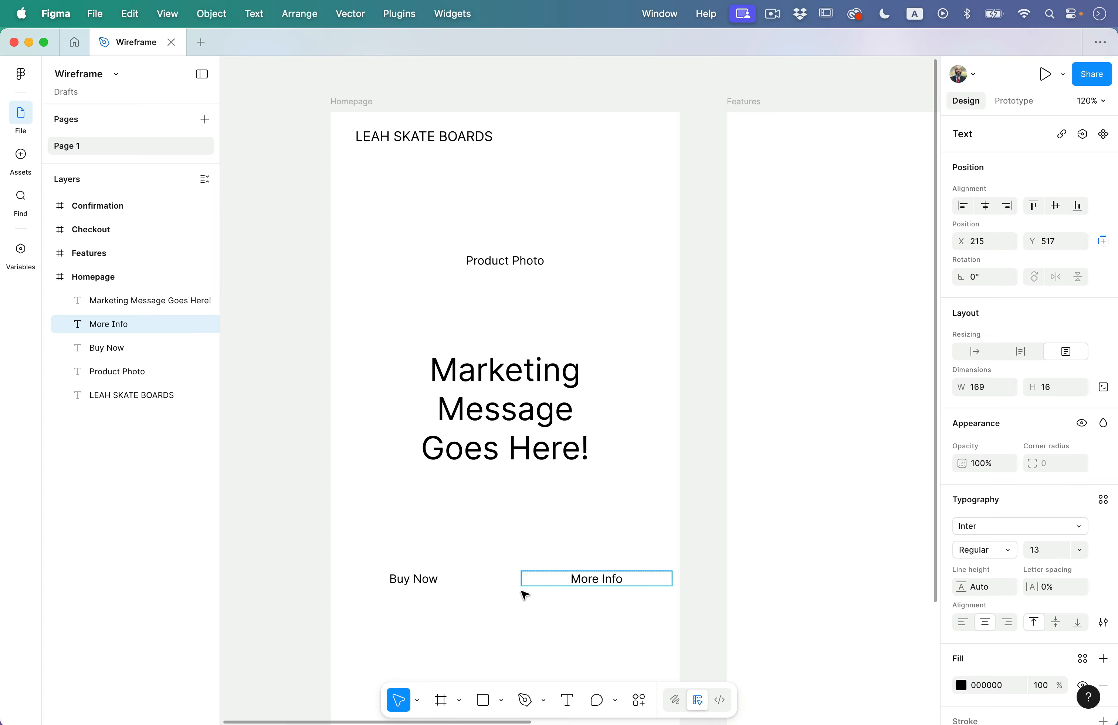
pyautogui.press('Escape')
# - Make the Buy Now and More Info texts bold with a font size of 20
pyautogui.moveTo(407, 545); pyautogui.dragTo(620, 630)
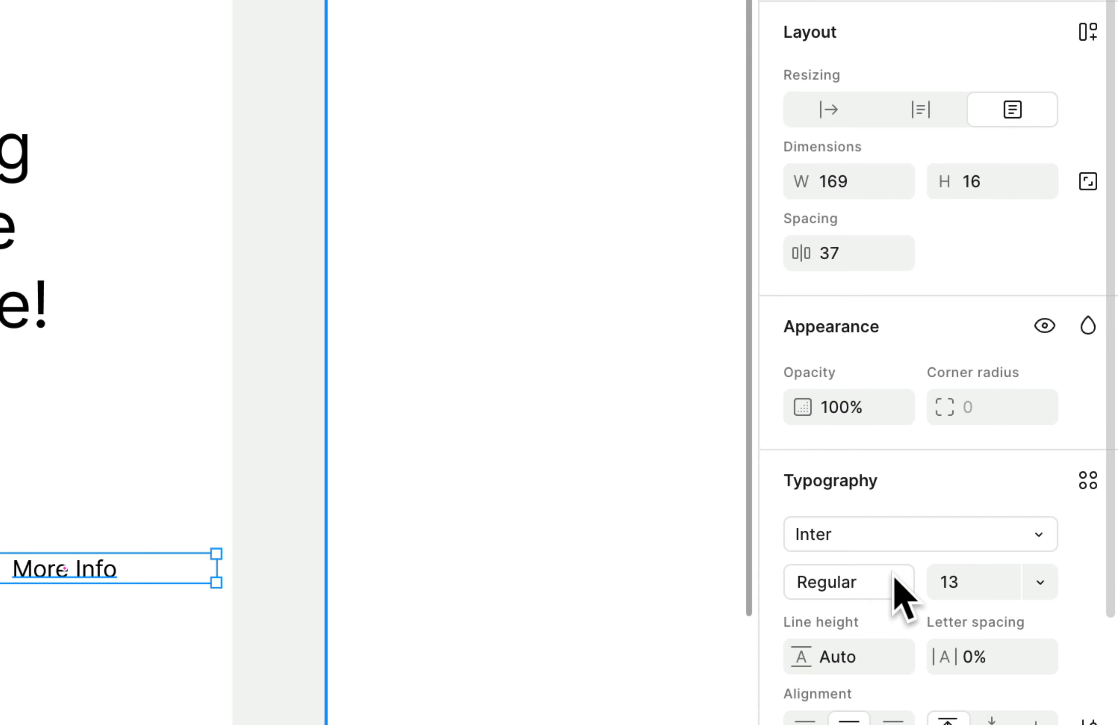
pyautogui.click(1006, 583)
pyautogui.click(901, 689)
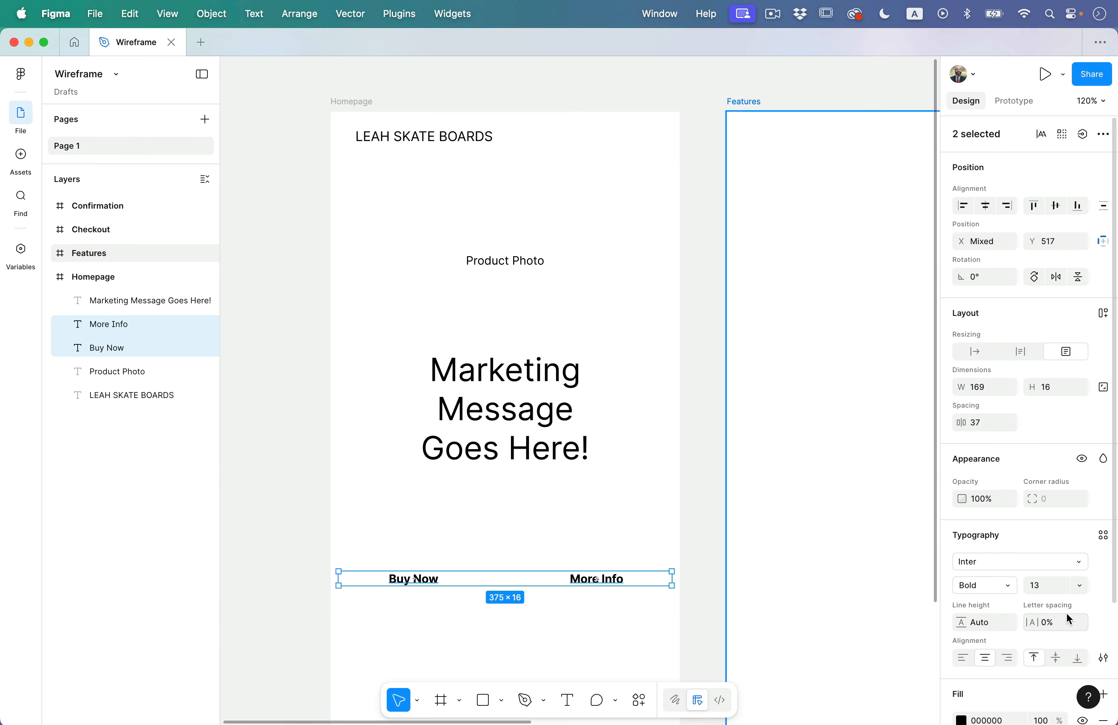
pyautogui.click(1079, 585)
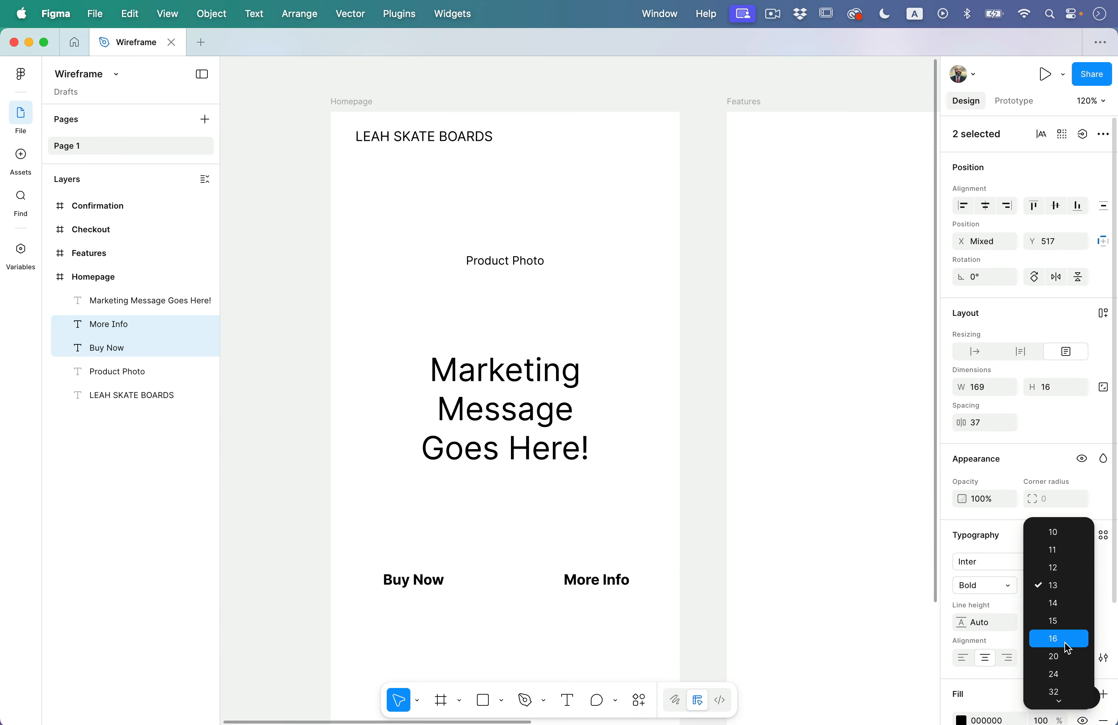
pyautogui.click(1070, 664)
pyautogui.click(611, 499)
# - Move the Buy Now and More Info texts slightly closer together below the marketing message
pyautogui.moveTo(439, 581); pyautogui.dragTo(456, 583)
pyautogui.moveTo(565, 585); pyautogui.dragTo(549, 585)
pyautogui.click(502, 531)
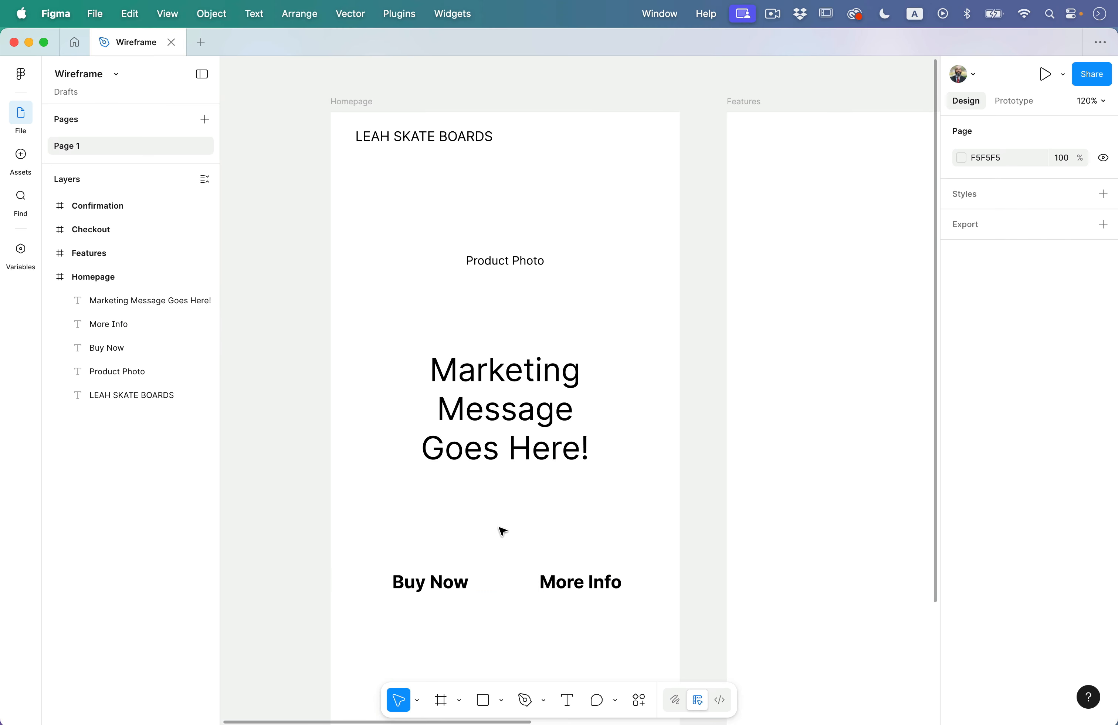
# - Draw a rectangle about 308 × 183 over the Product Photo text, between the brand name and the marketing message
pyautogui.scroll(-2, 564, 441)
pyautogui.hscroll(1, 560, 449)
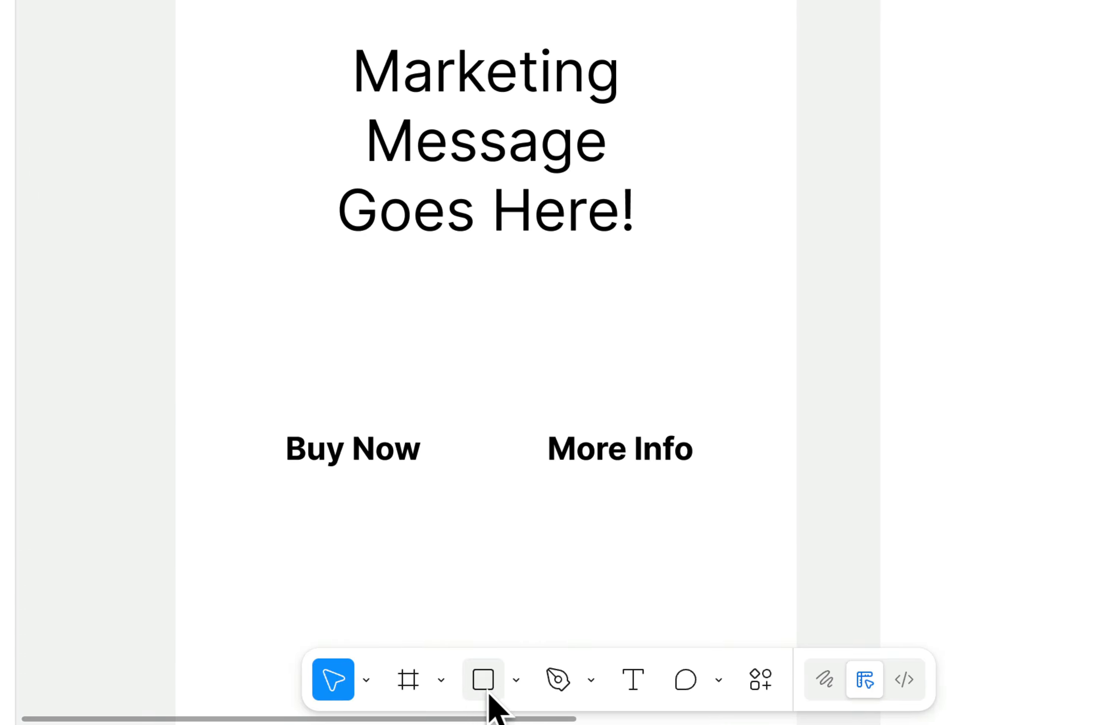
pyautogui.click(489, 693)
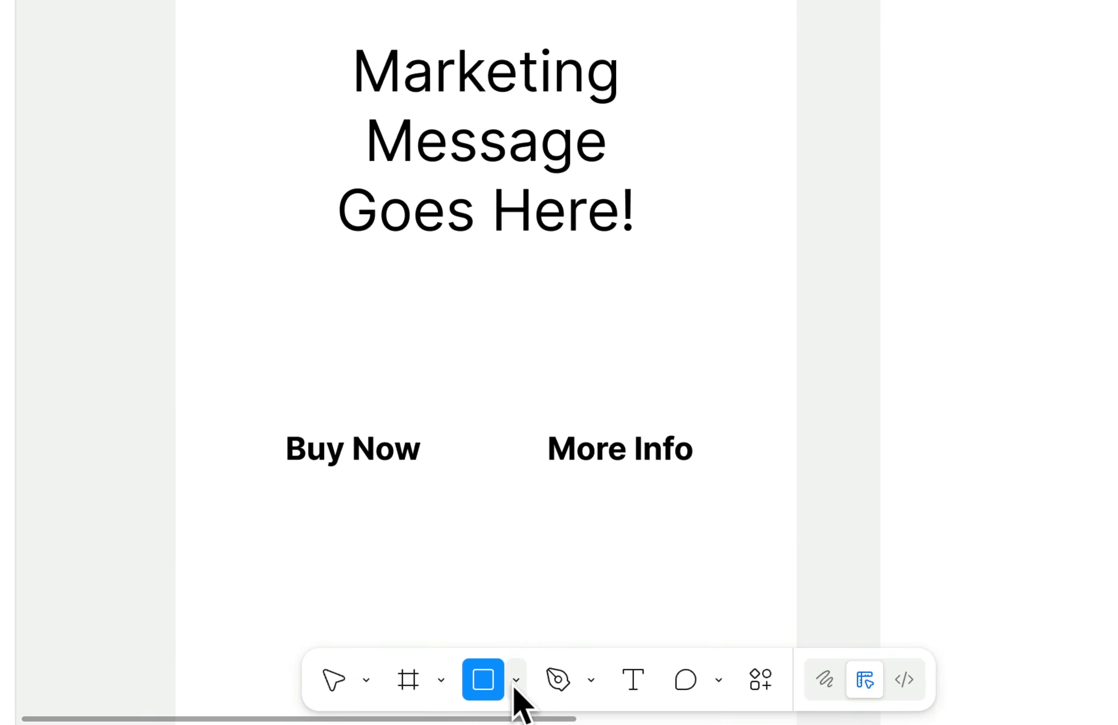
pyautogui.click(518, 682)
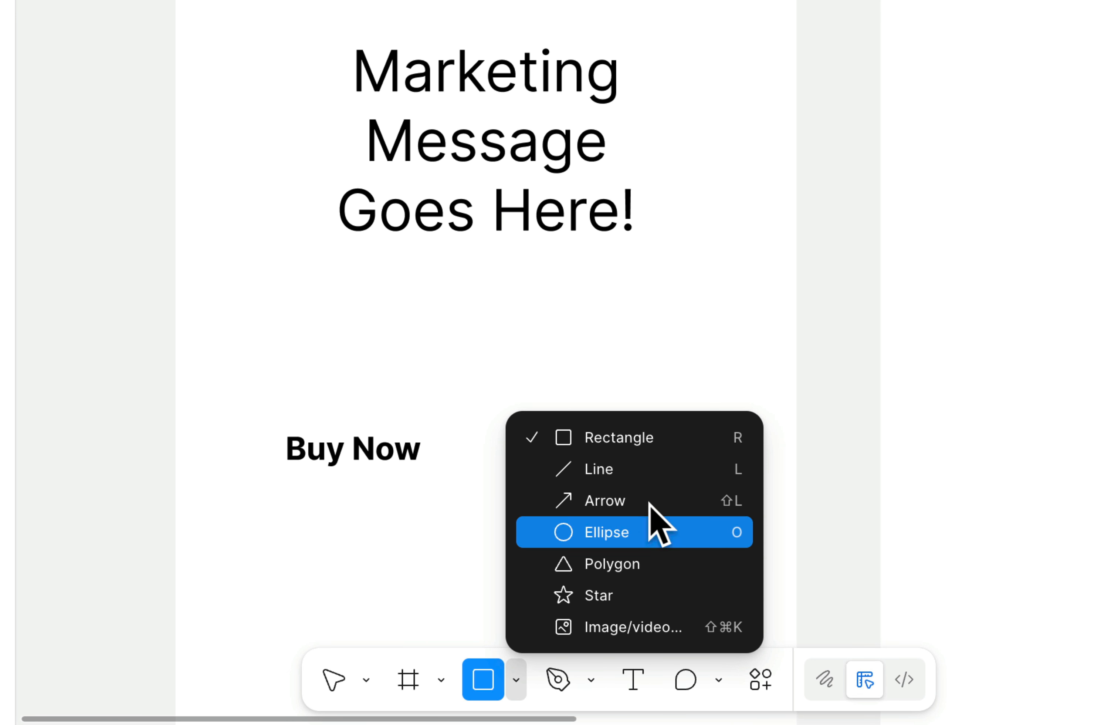
pyautogui.click(626, 438)
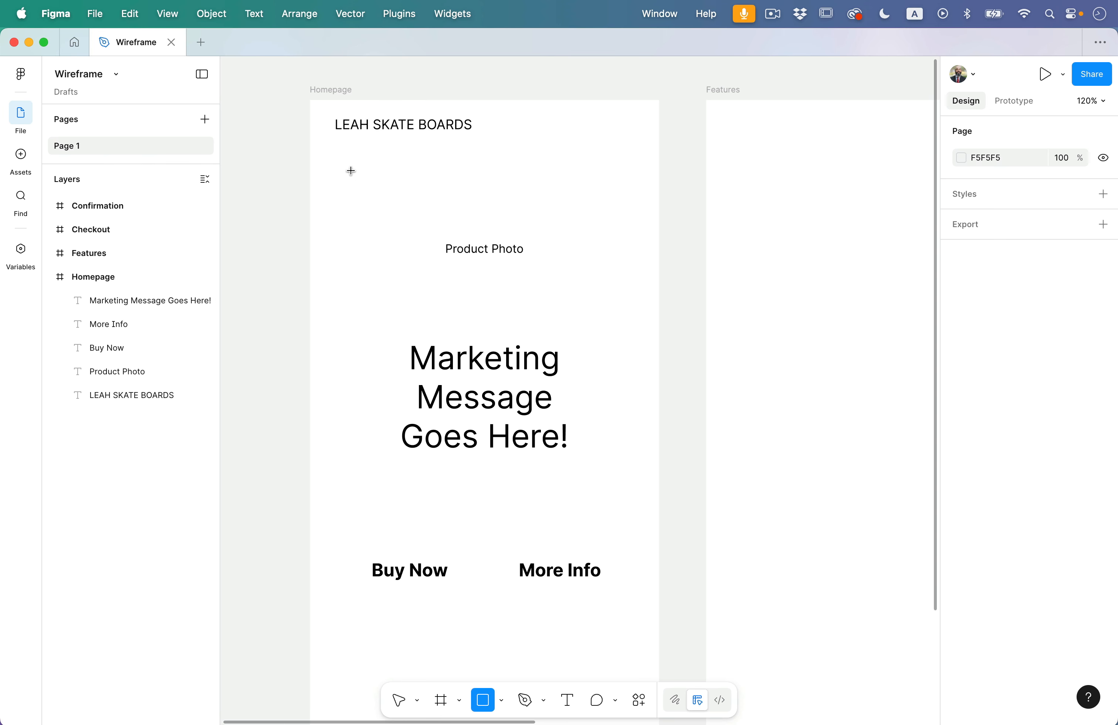
pyautogui.moveTo(347, 163)
pyautogui.mouseDown()
pyautogui.moveTo(540, 317)
pyautogui.moveTo(621, 325)
pyautogui.mouseUp()
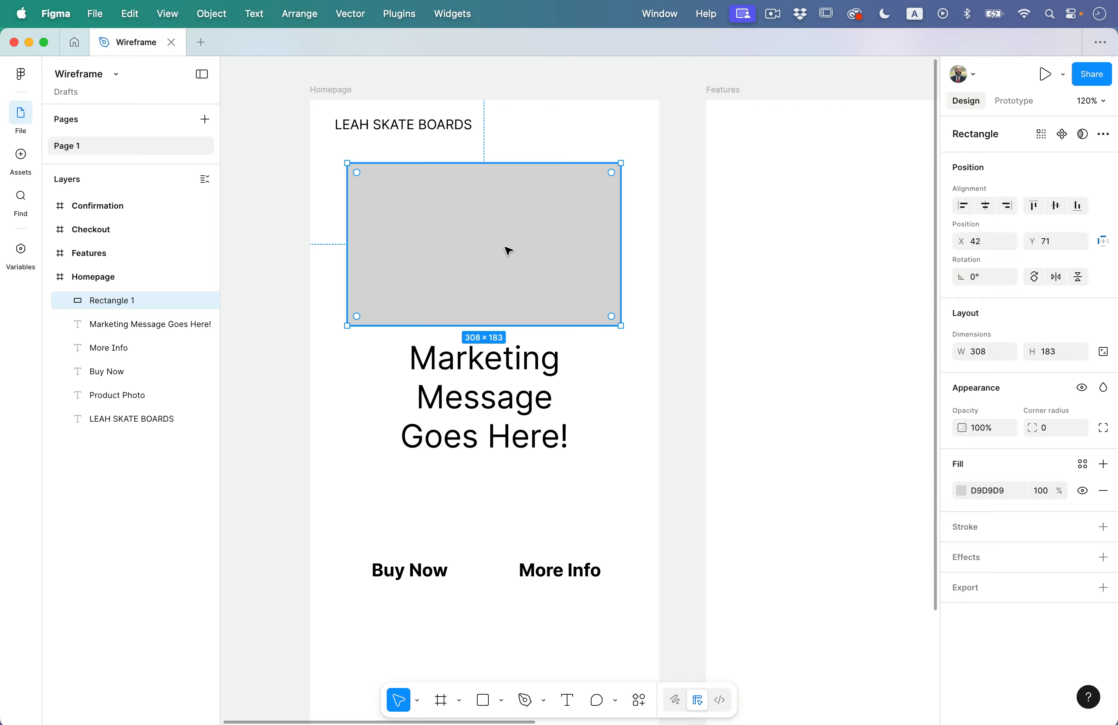
# - Move the rectangle off the Product Photo text toward the Features frame and undo the move
pyautogui.moveTo(508, 250); pyautogui.dragTo(716, 288)
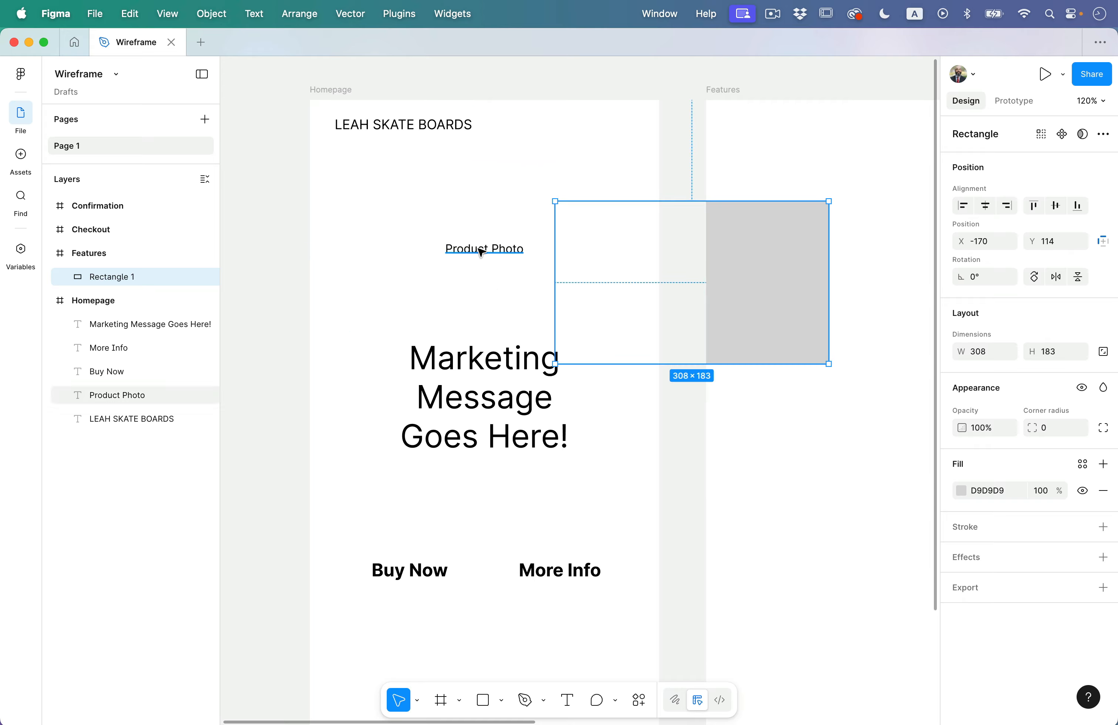
pyautogui.press('super+z')
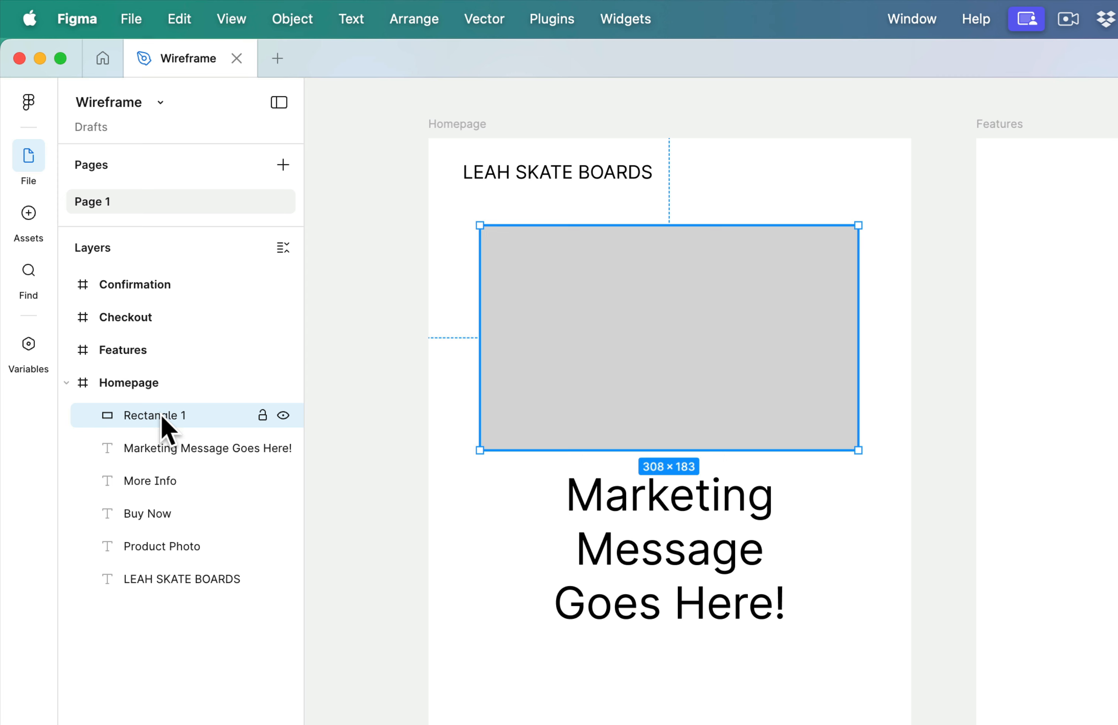
# - Reorder Rectangle 1 beneath the Product Photo layer and bring it back to the front
pyautogui.moveTo(198, 414); pyautogui.dragTo(192, 557)
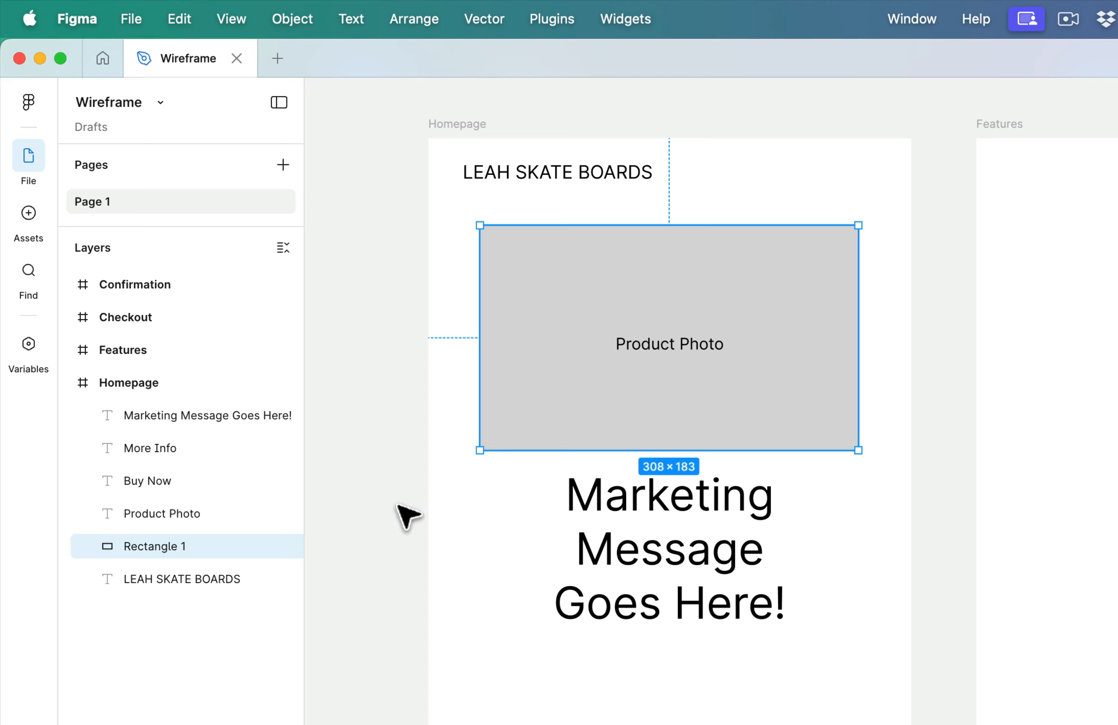
pyautogui.press(']')
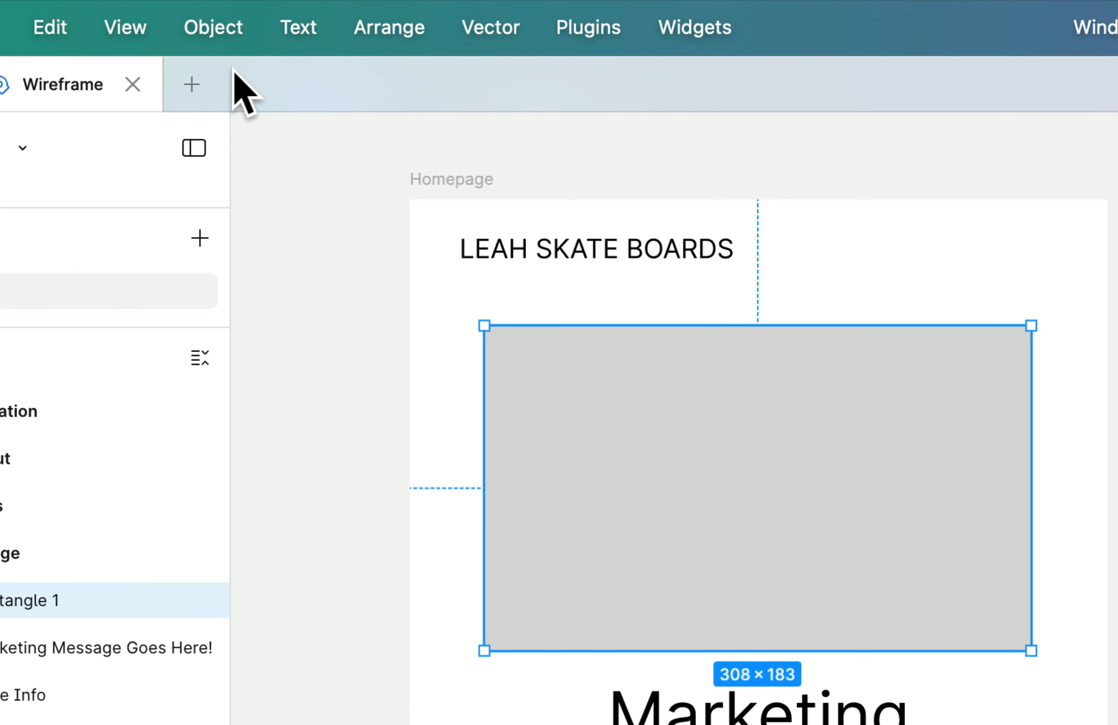
# - Send the large product photo rectangle to the back so it sits behind its label, and deselect it
pyautogui.click(214, 14)
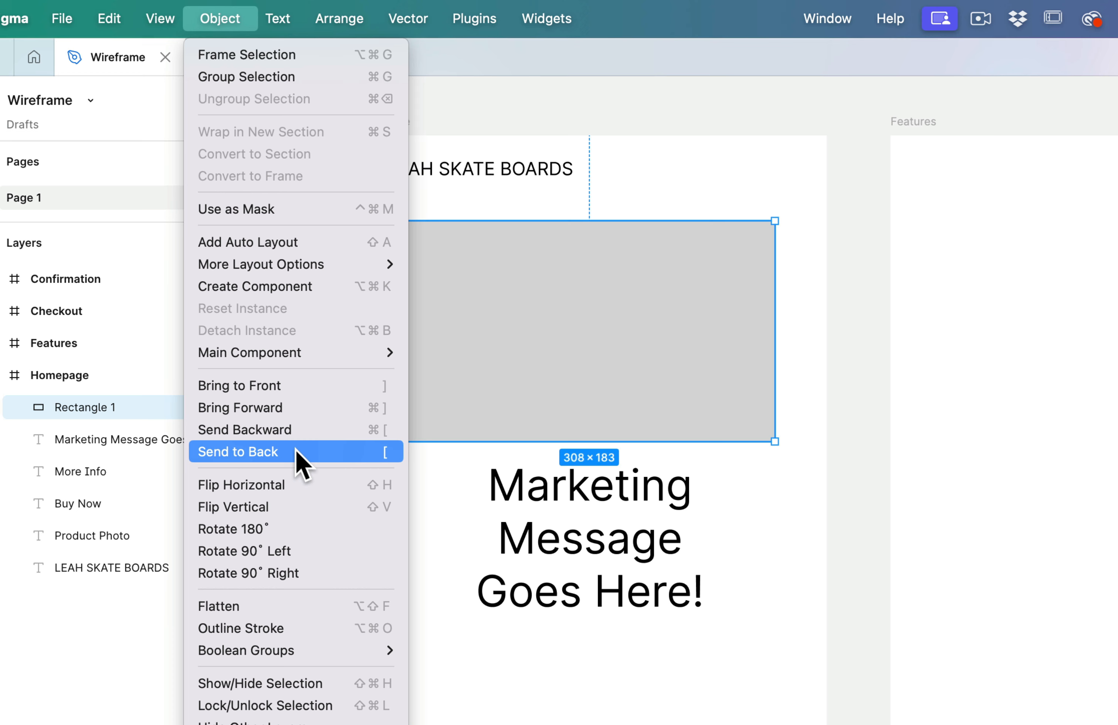
pyautogui.click(295, 450)
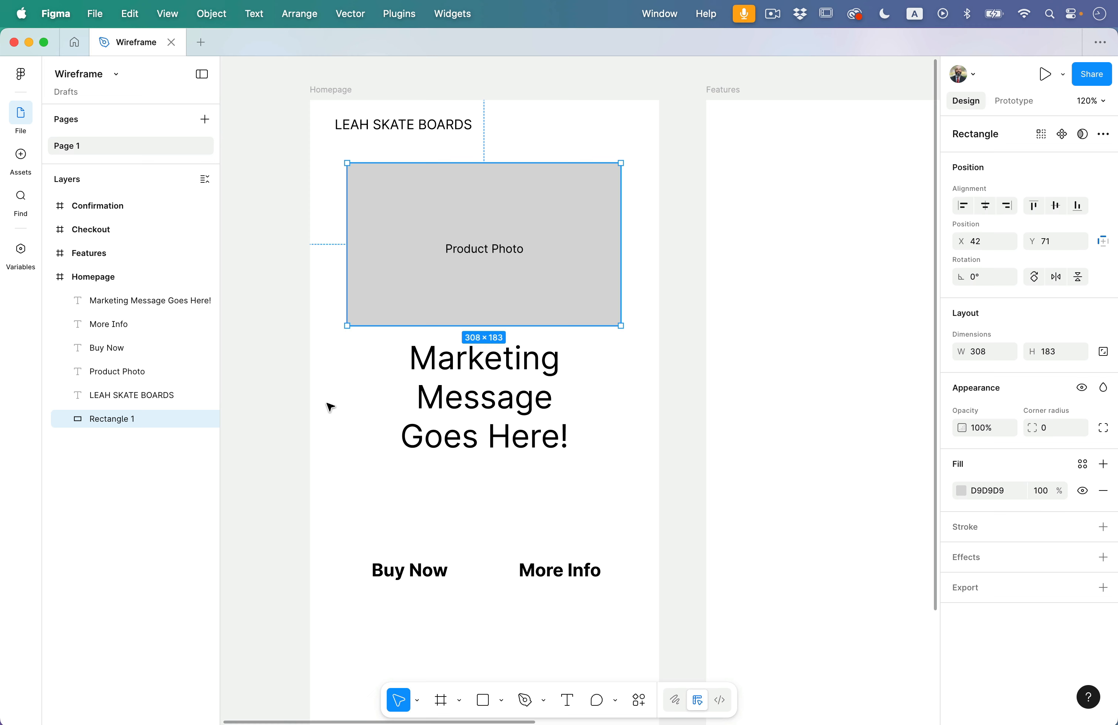
pyautogui.click(343, 393)
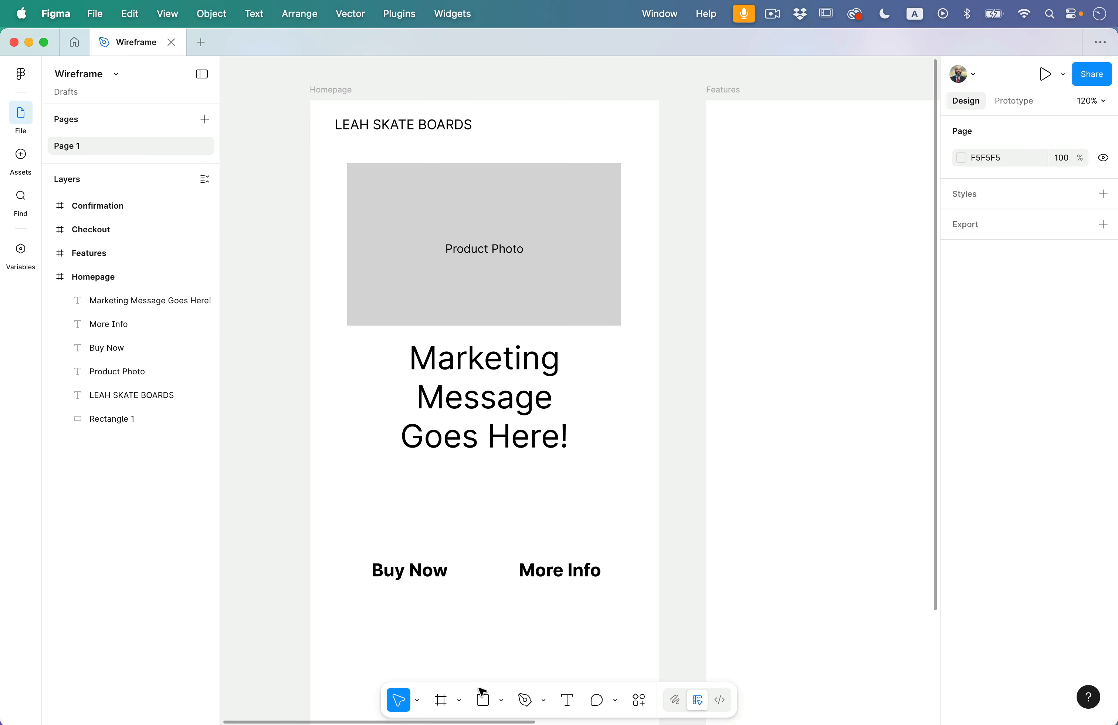
# - Draw a rectangle about 114 × 49 over the Buy Now text as its button background
pyautogui.click(484, 701)
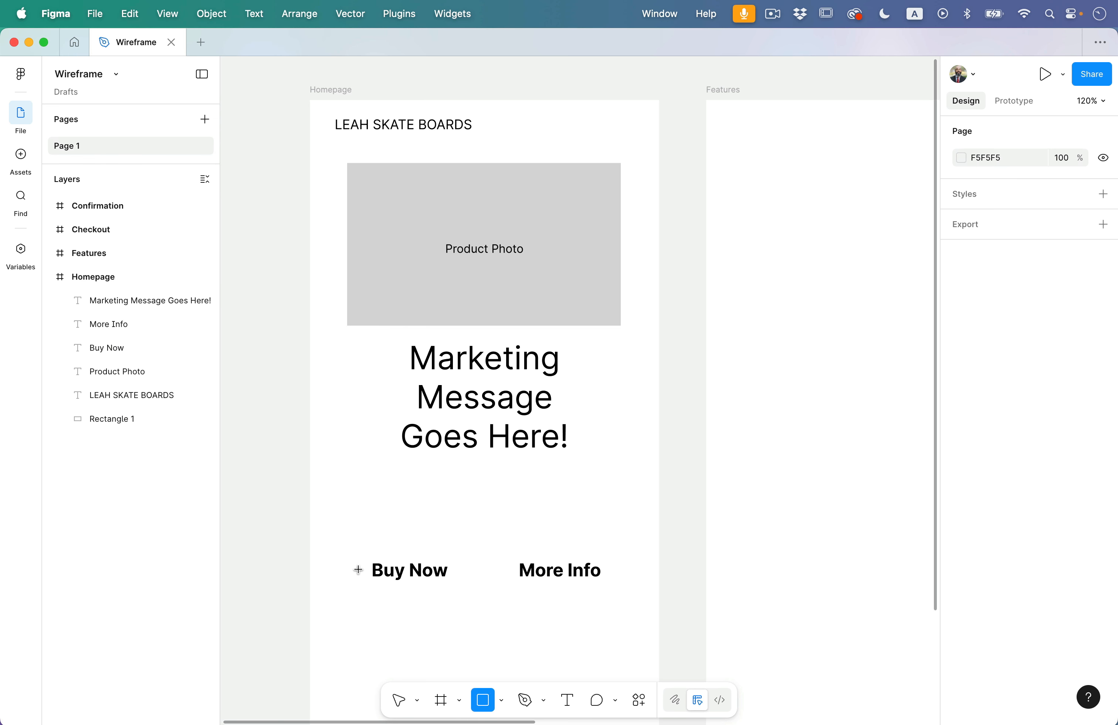
pyautogui.scroll(5, 357, 567)
pyautogui.scroll(-3, 581, 312)
pyautogui.hscroll(-3, 594, 395)
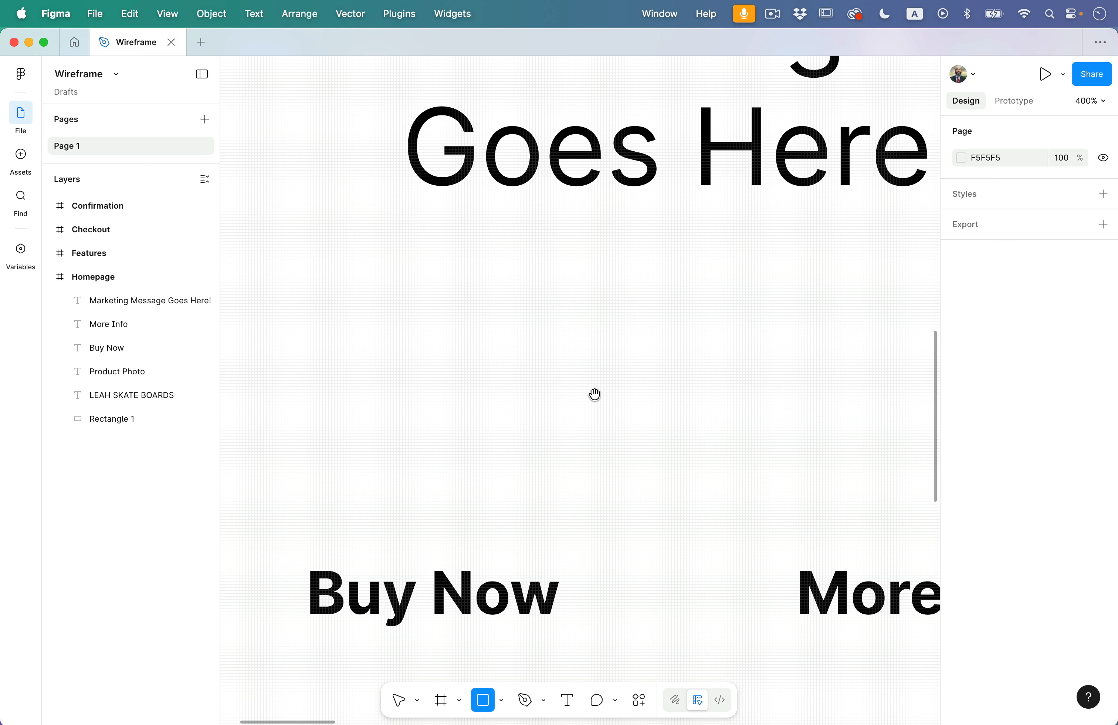
pyautogui.moveTo(594, 394); pyautogui.dragTo(689, 220)
pyautogui.moveTo(366, 348); pyautogui.dragTo(705, 493)
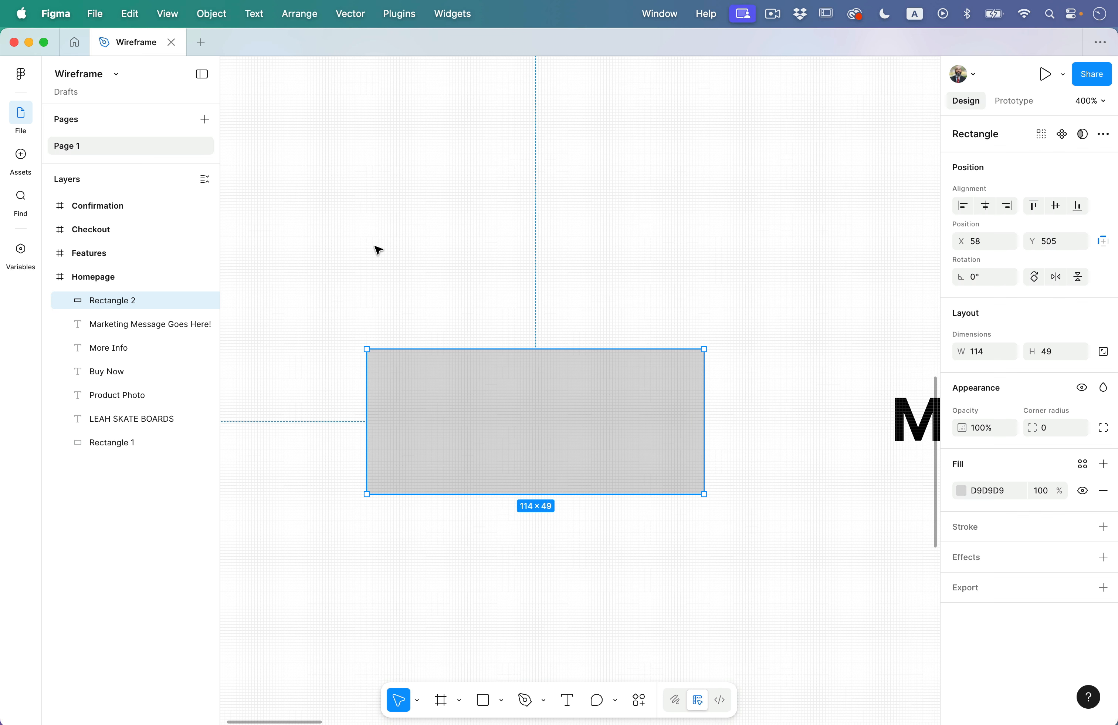
# - Send the new rectangle backward until it is behind the Buy Now text, and nudge it to X 56, Y 506 to centre it around the text
pyautogui.press('super+bracketleft')
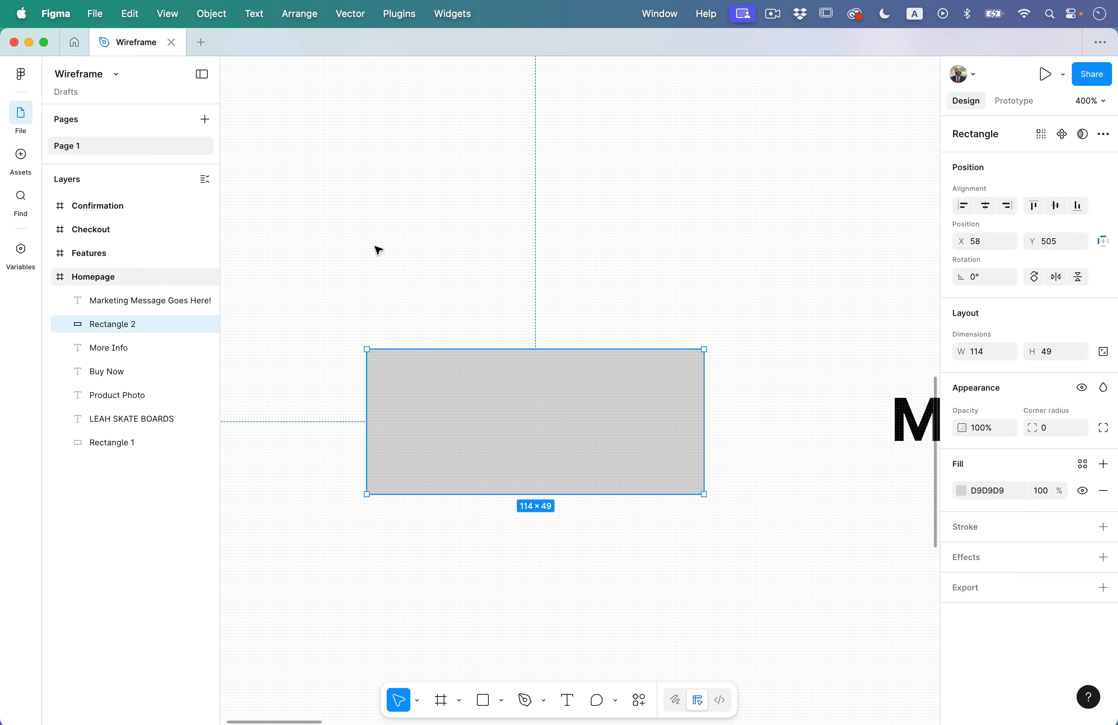
pyautogui.press('super+bracketleft')
pyautogui.press('super+bracketleft')
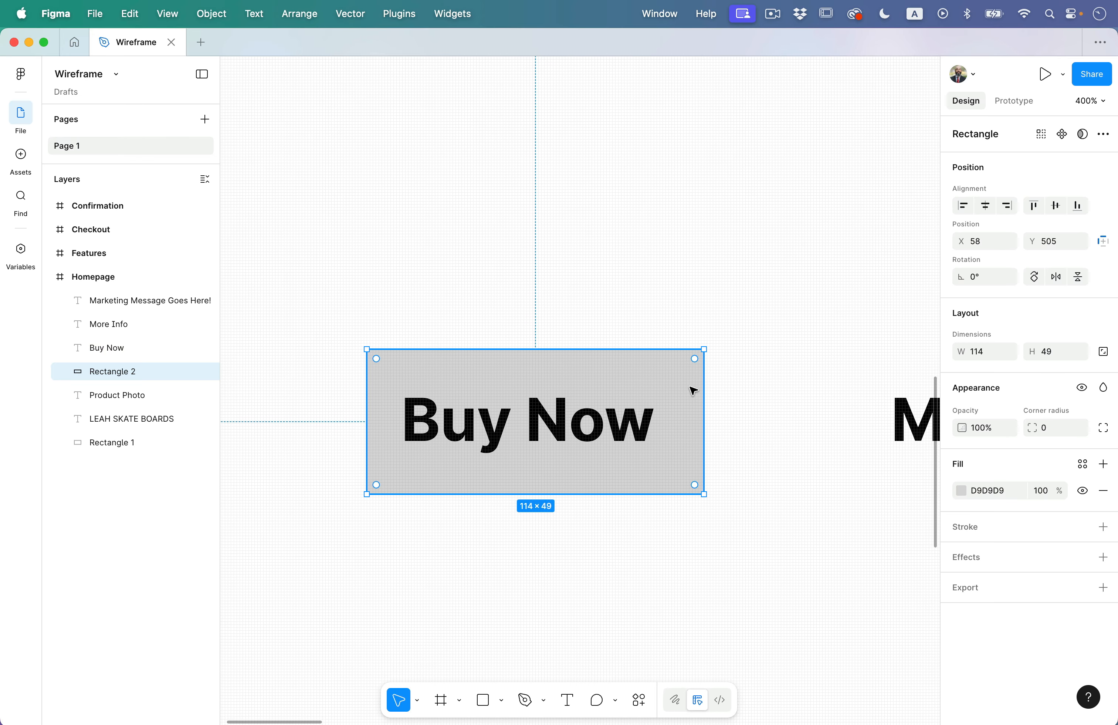
pyautogui.moveTo(693, 389); pyautogui.dragTo(682, 391)
pyautogui.scroll(-5, 682, 392)
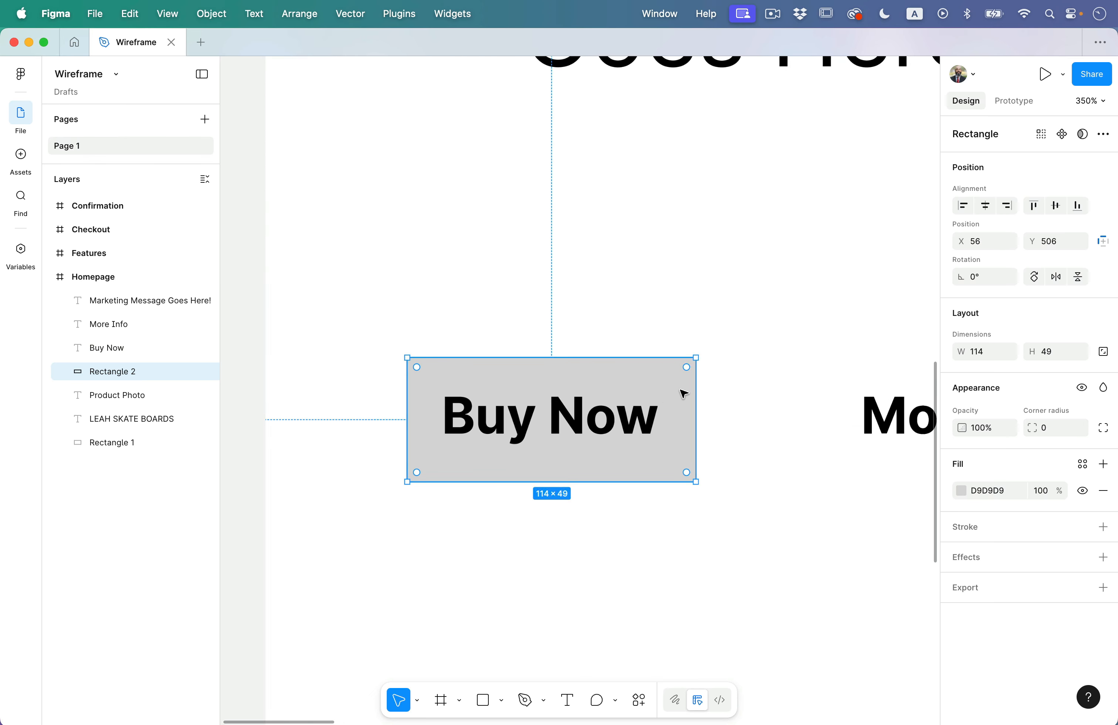
# - Duplicate the Buy Now rectangle and place the copy behind the More Info text, level with the original
pyautogui.hscroll(3, 681, 391)
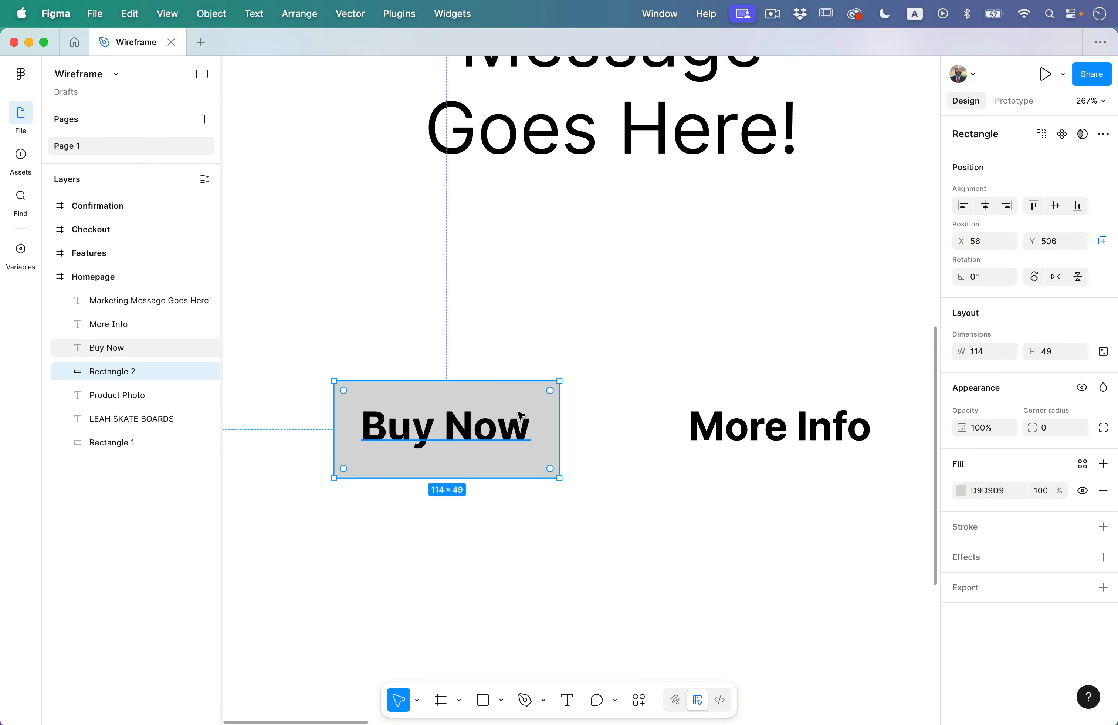
pyautogui.hscroll(2, 762, 437)
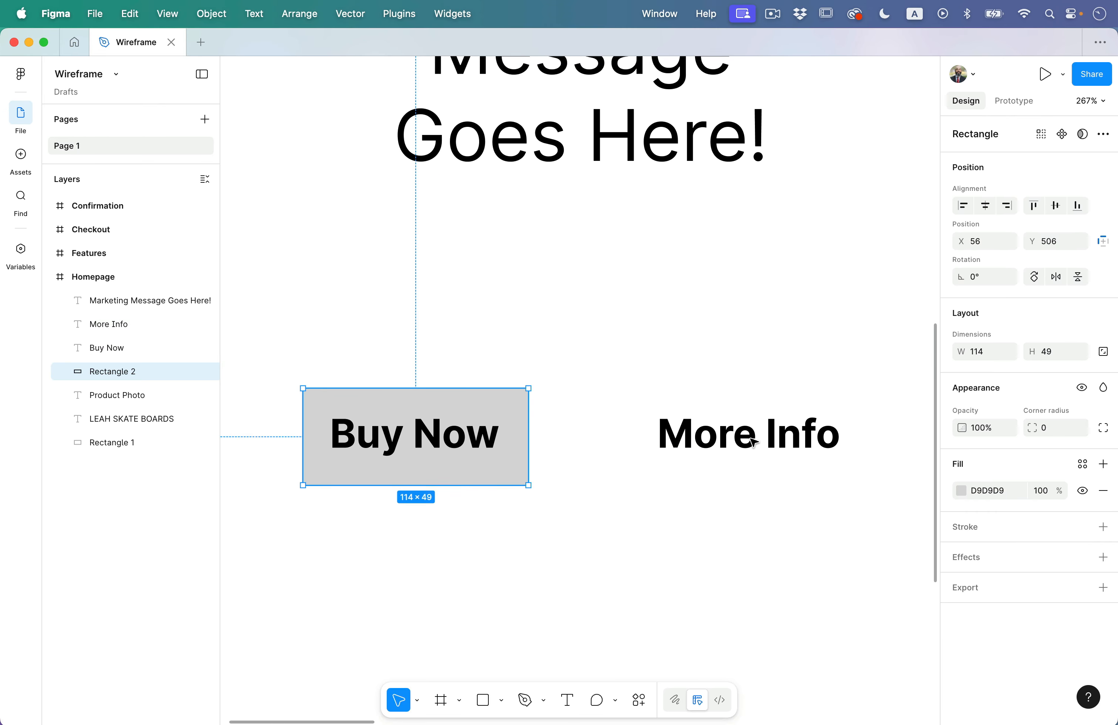
pyautogui.hscroll(2, 753, 441)
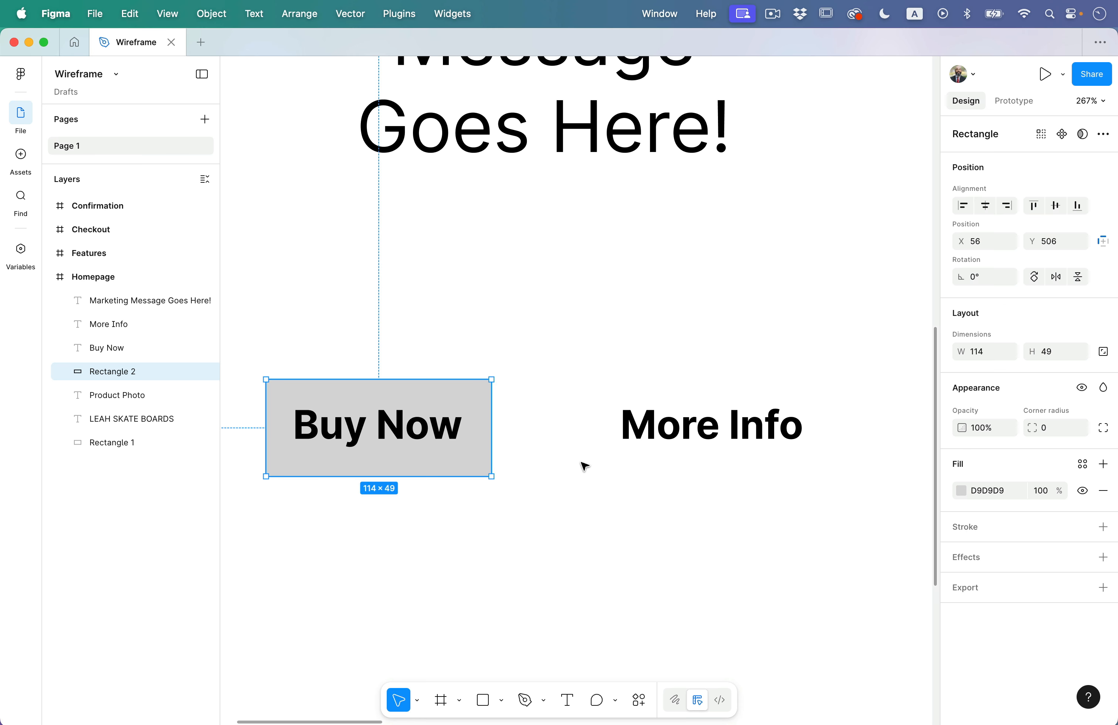
pyautogui.press('super+d')
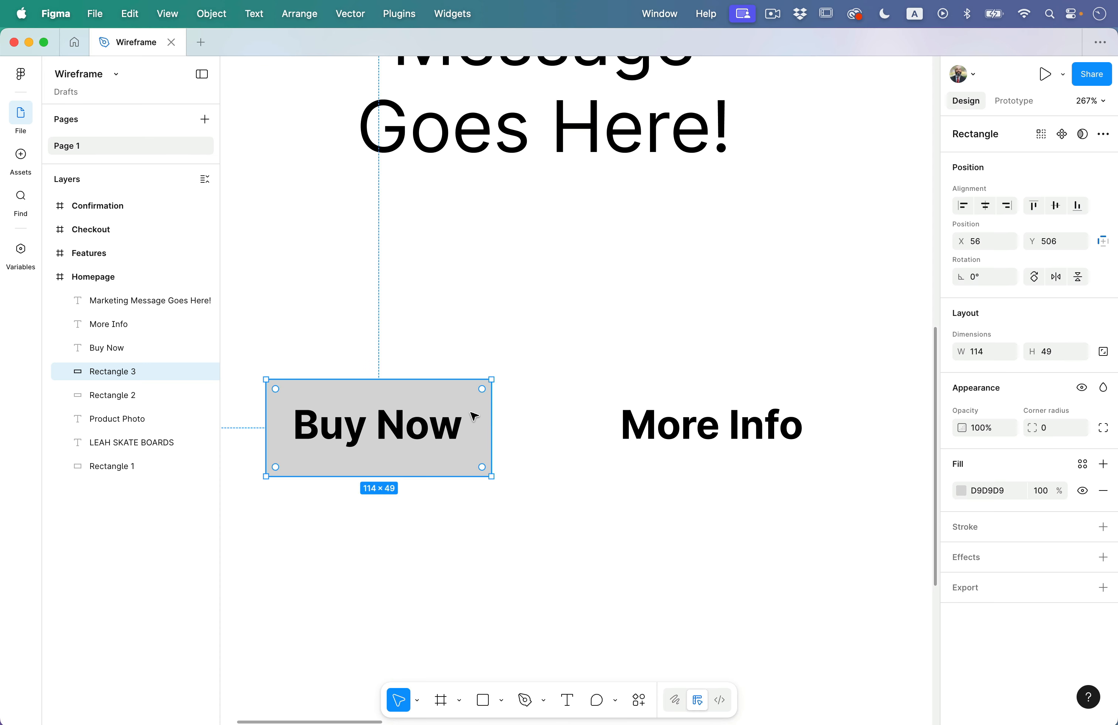
pyautogui.moveTo(436, 393); pyautogui.dragTo(763, 395)
pyautogui.click(668, 343)
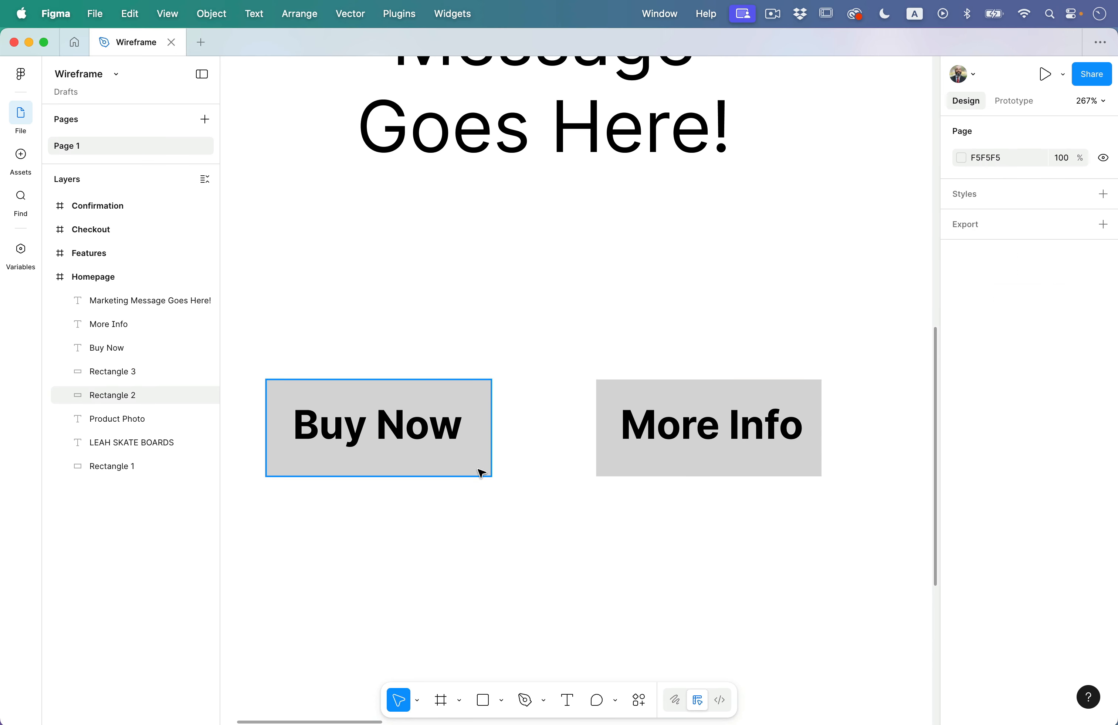
# - Round the corners of the Buy Now rectangle to a radius of 12
pyautogui.click(491, 413)
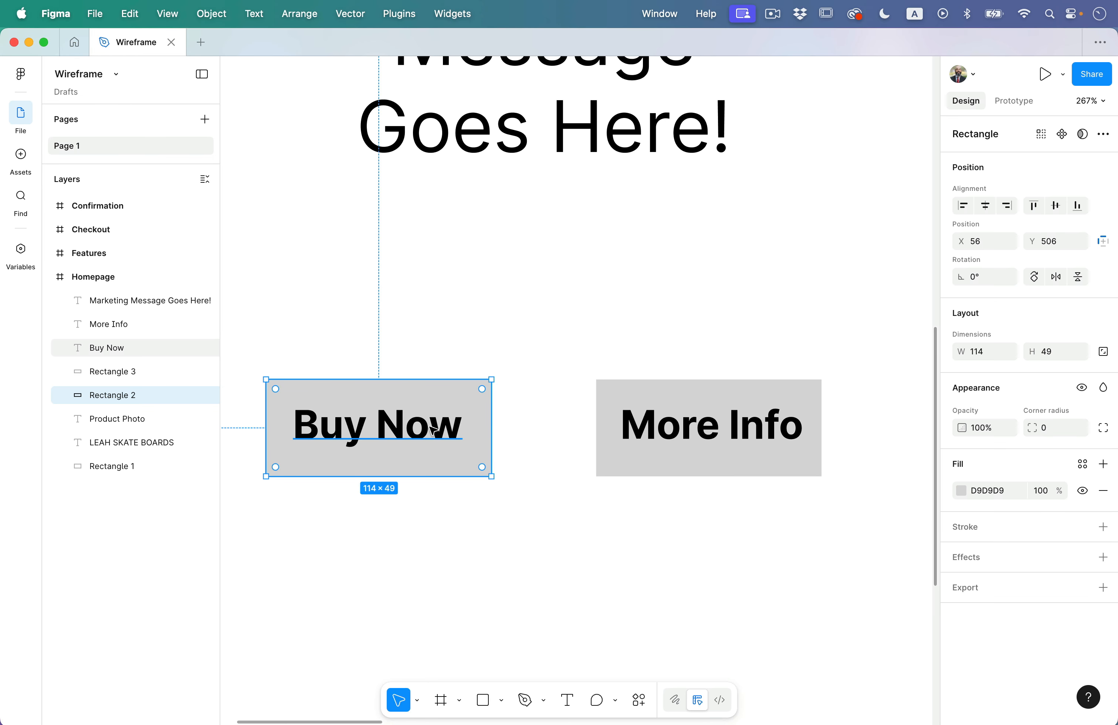
pyautogui.moveTo(442, 396)
pyautogui.hotkey('shift', '0')
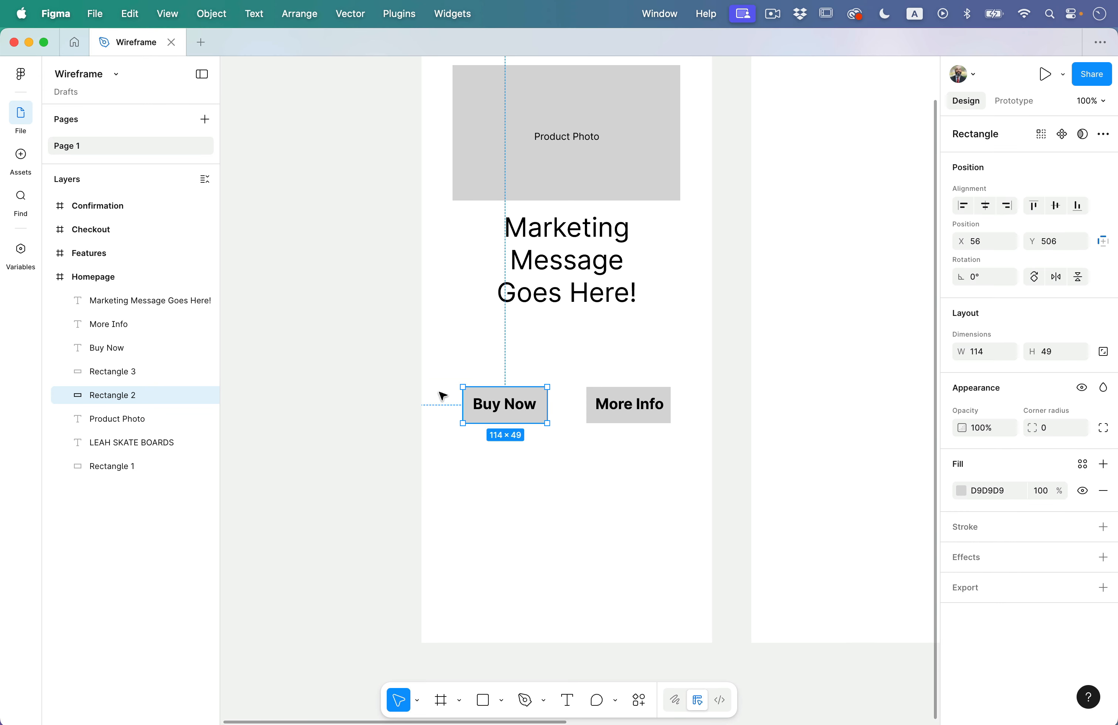
pyautogui.click(442, 395)
pyautogui.click(468, 414)
pyautogui.click(497, 485)
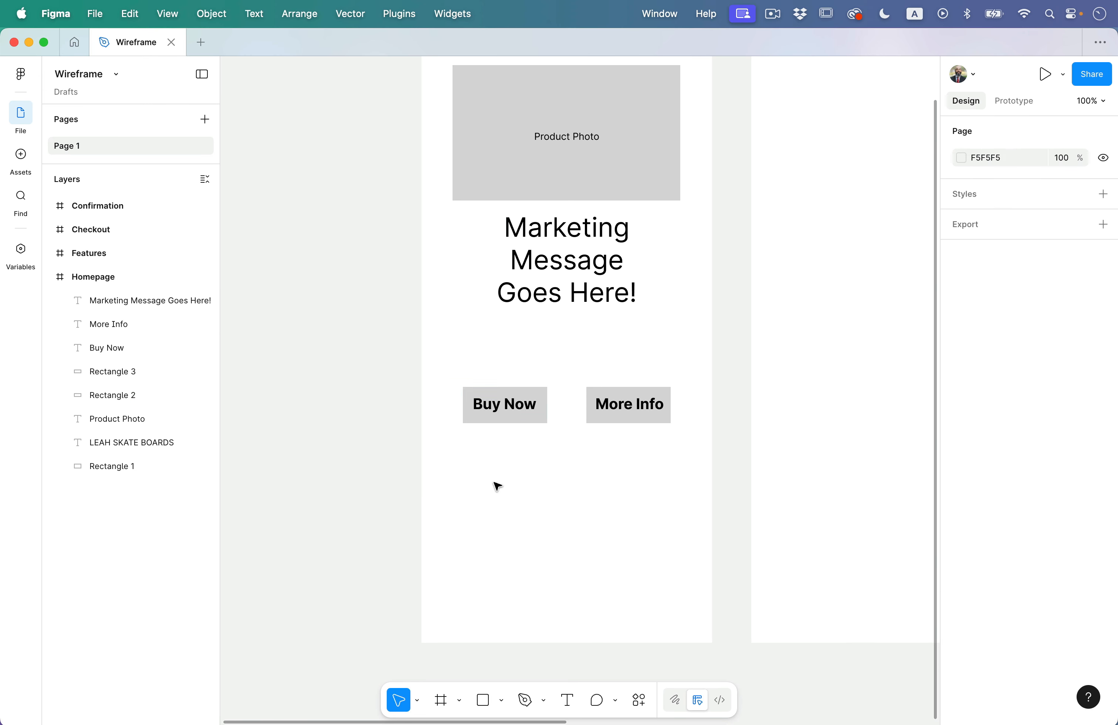
pyautogui.click(542, 421)
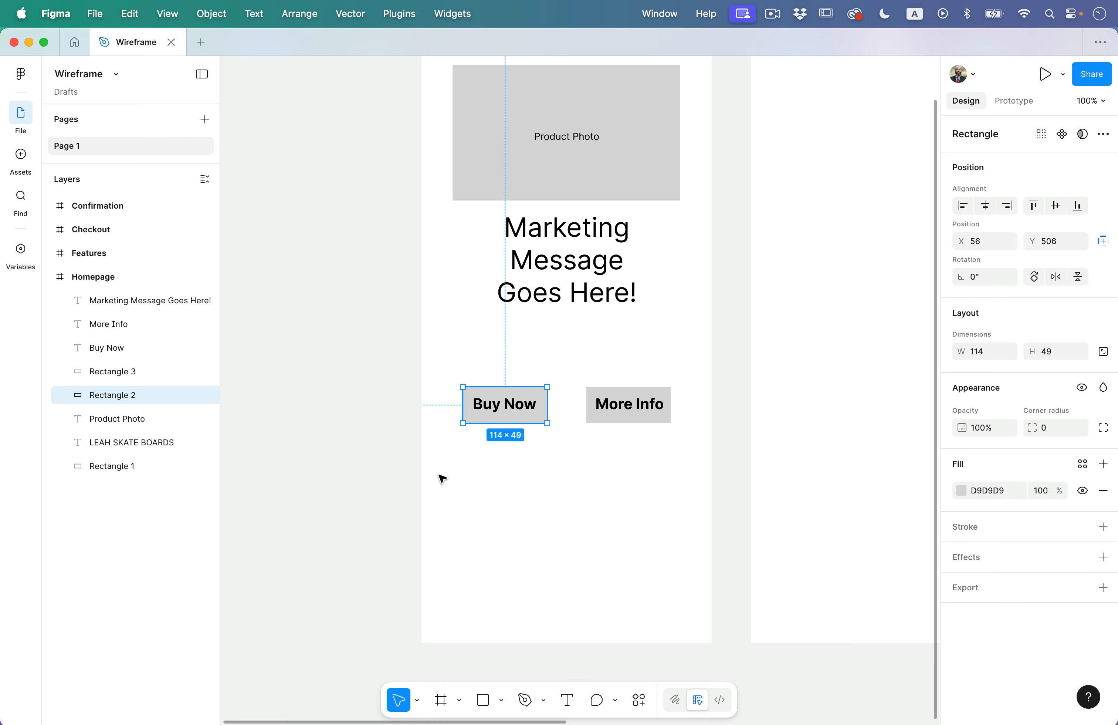
pyautogui.hotkey('shift', '2')
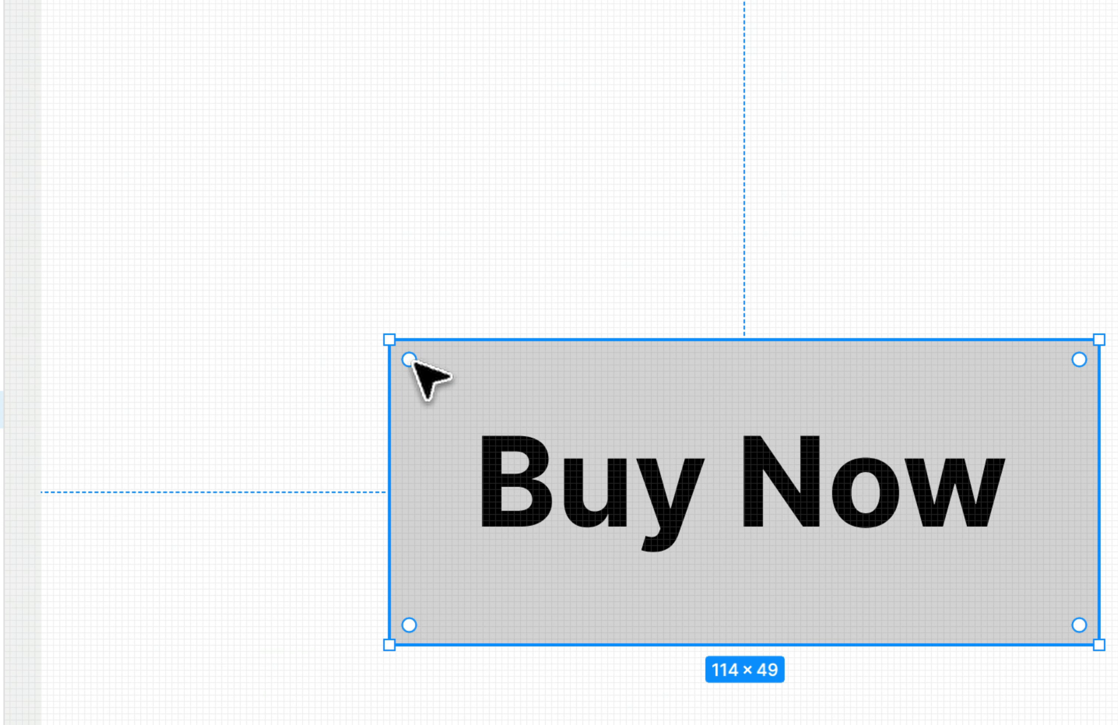
pyautogui.moveTo(409, 359); pyautogui.dragTo(463, 414)
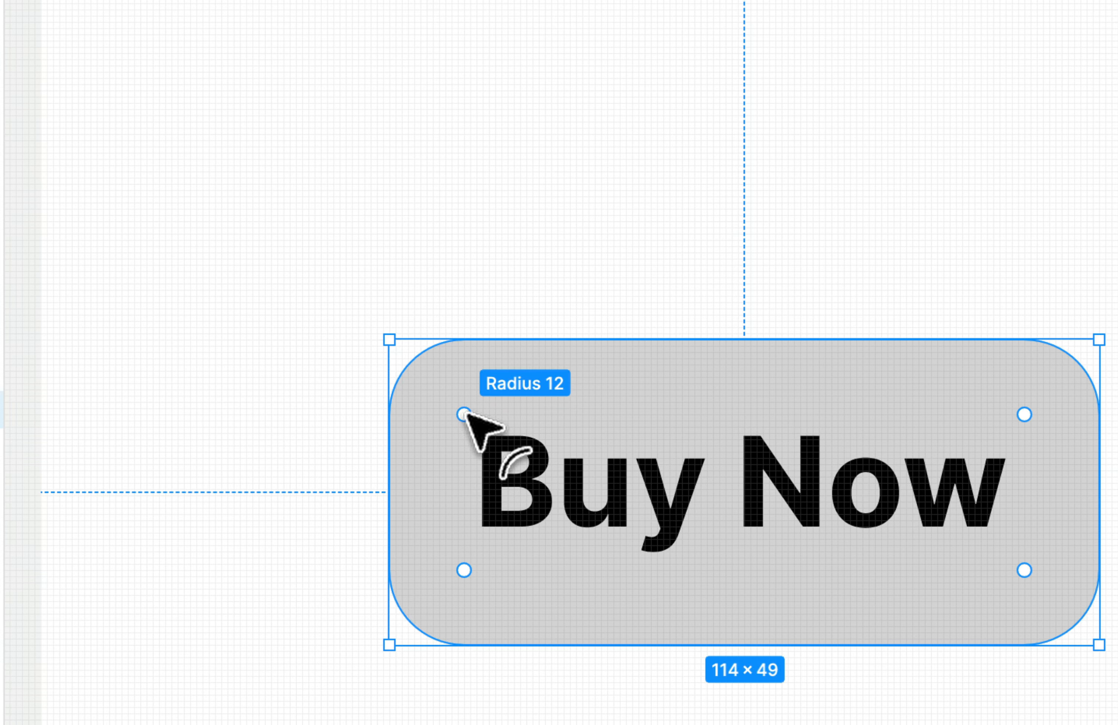
pyautogui.click(475, 276)
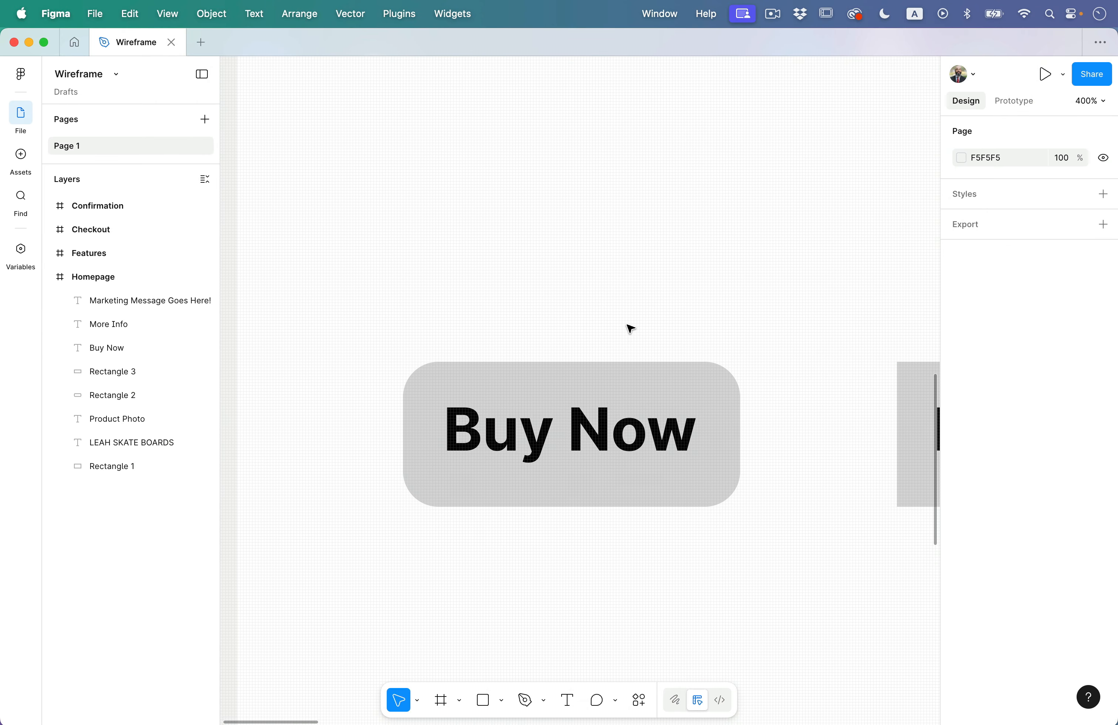
# - Set the corner radius of the rectangle behind More Info to 12
pyautogui.hscroll(10, 630, 328)
pyautogui.click(630, 328)
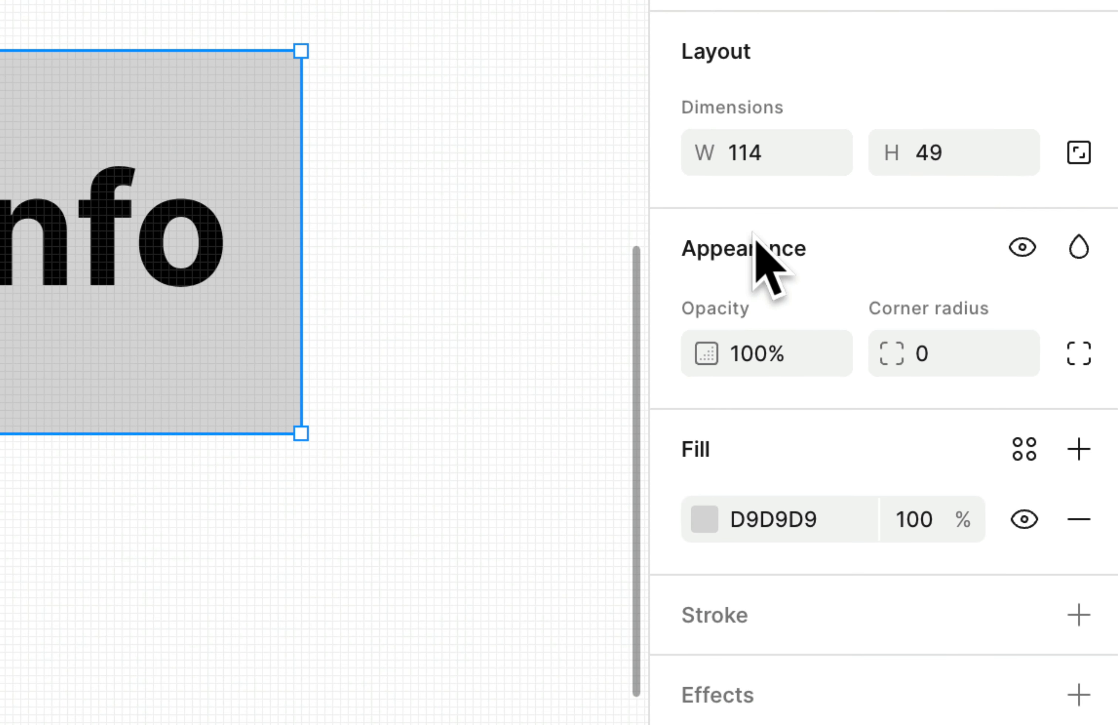
pyautogui.click(950, 364)
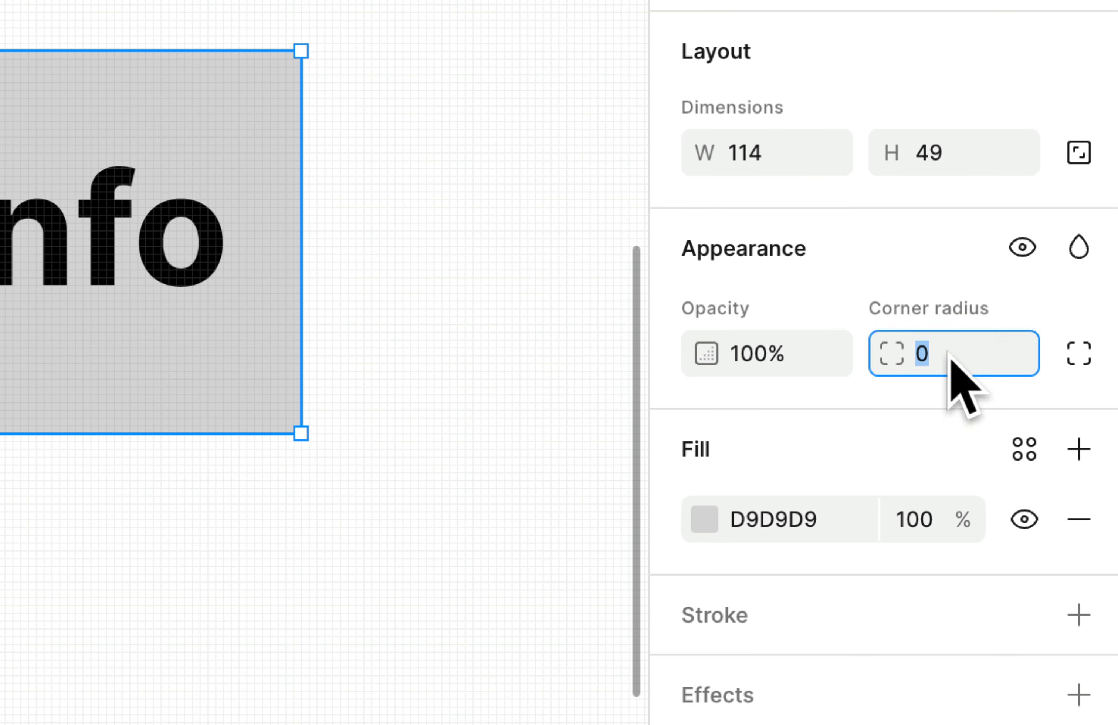
pyautogui.write('12')
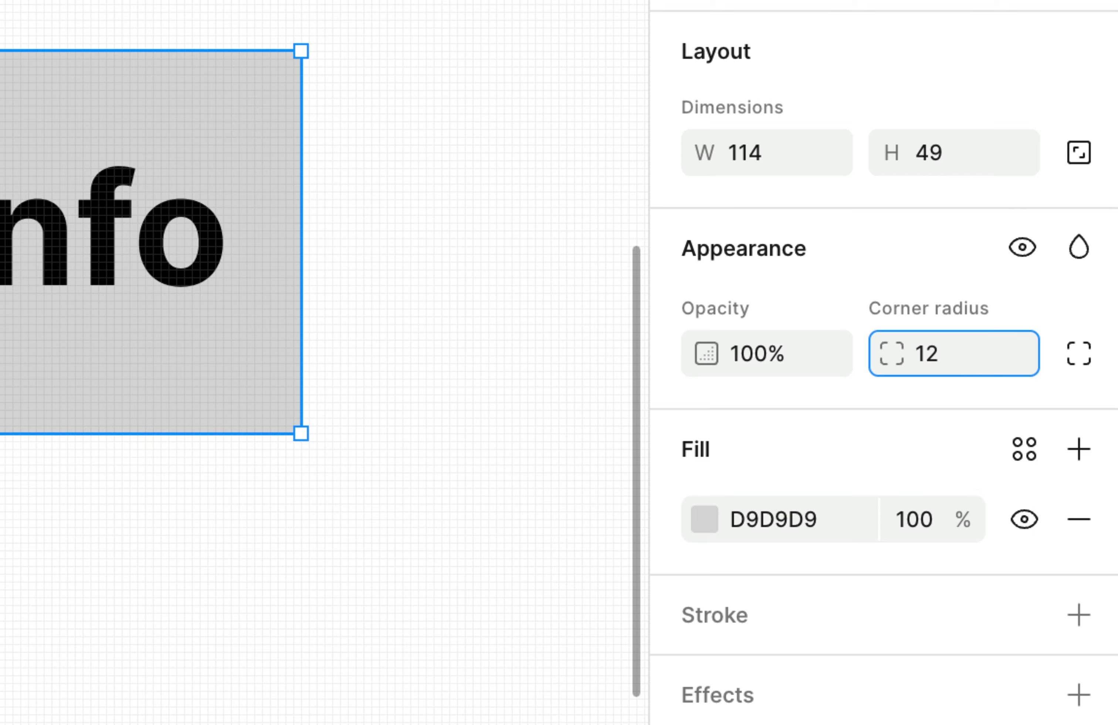
pyautogui.press('Return')
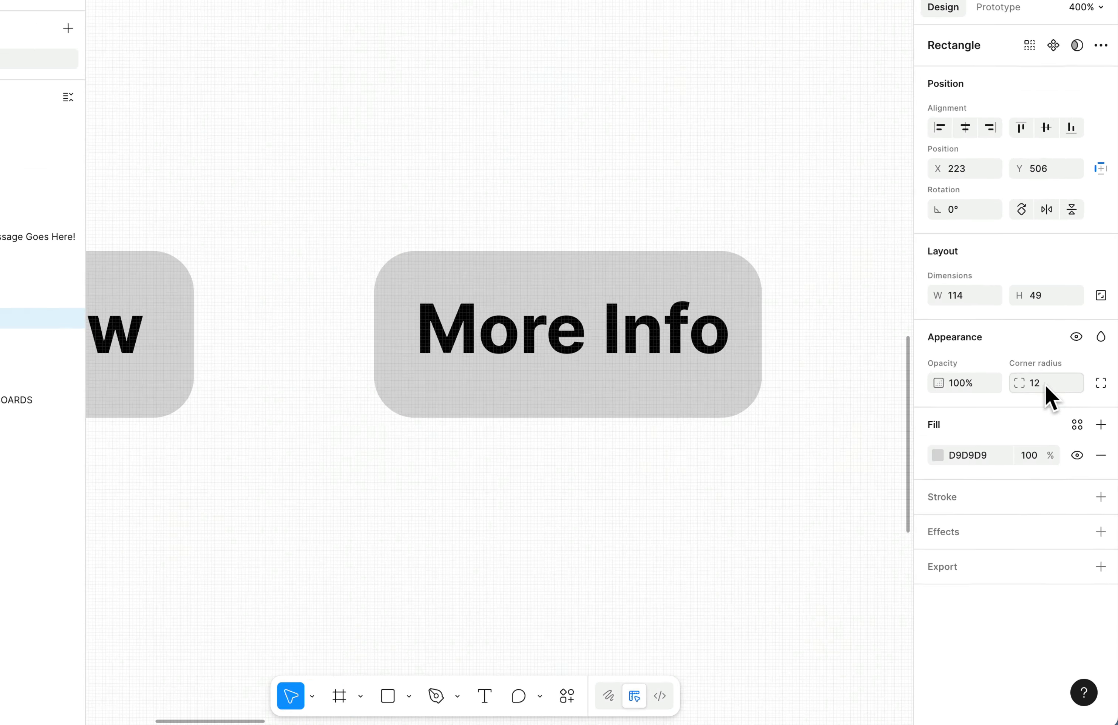
# - Show the individual corner radius settings of the More Info rectangle, collapse them again and deselect it
pyautogui.click(1102, 416)
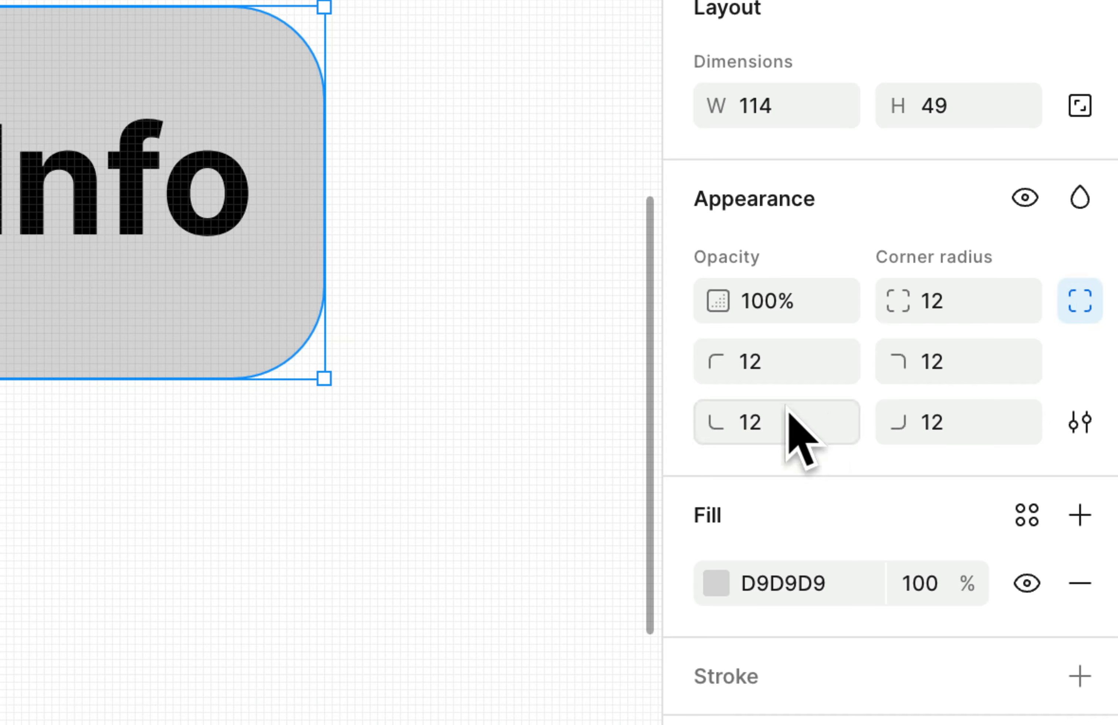
pyautogui.click(1078, 302)
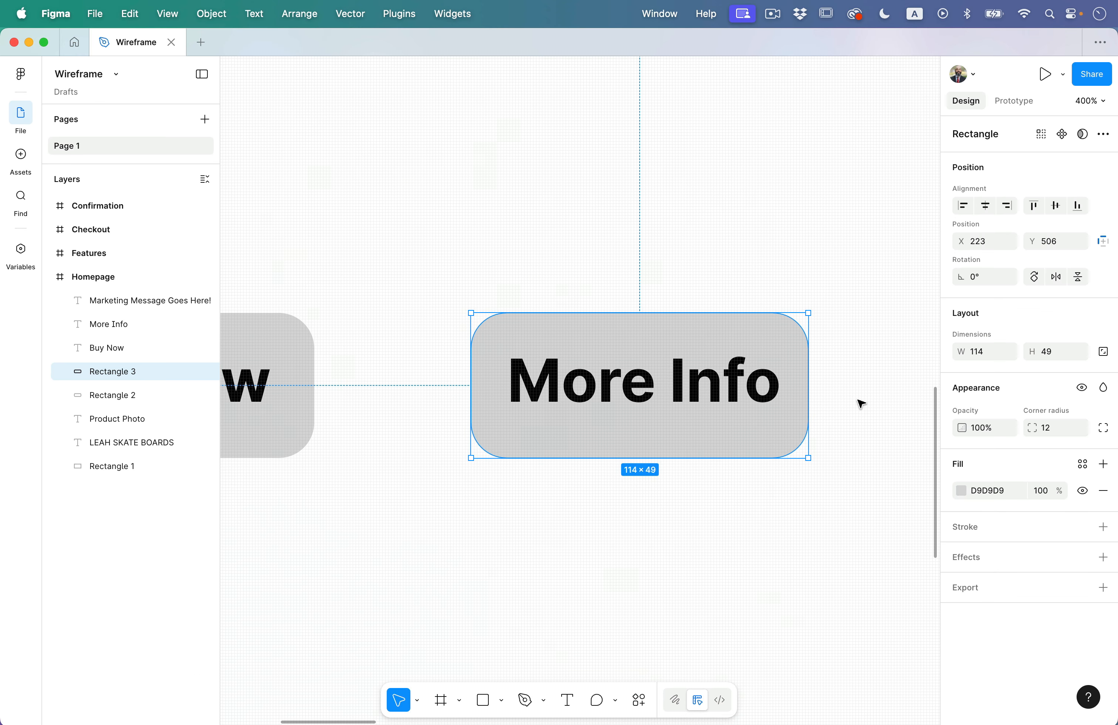
pyautogui.click(861, 404)
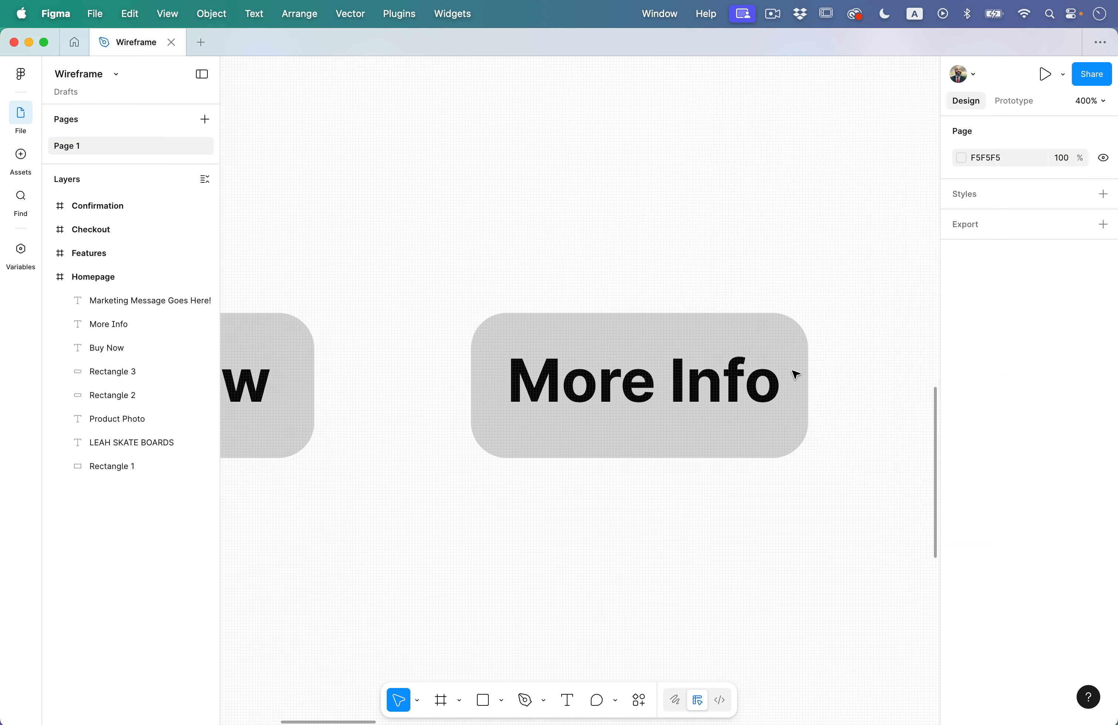
# - Move the Buy Now and More Info buttons lower on the Homepage, and shift the marketing message down into the space between them and the photo
pyautogui.scroll(-5, 792, 393)
pyautogui.scroll(3, 792, 394)
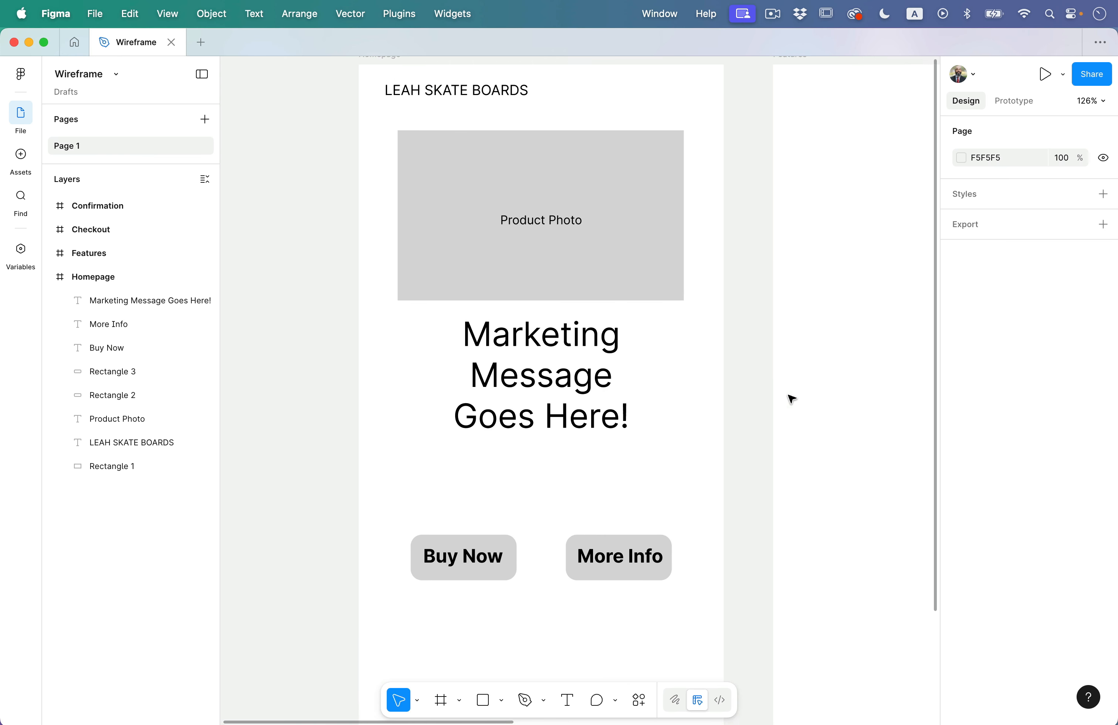
pyautogui.moveTo(493, 478); pyautogui.dragTo(514, 576)
pyautogui.click(585, 493)
pyautogui.moveTo(645, 550)
pyautogui.mouseDown()
pyautogui.moveTo(656, 516)
pyautogui.moveTo(654, 564)
pyautogui.mouseUp()
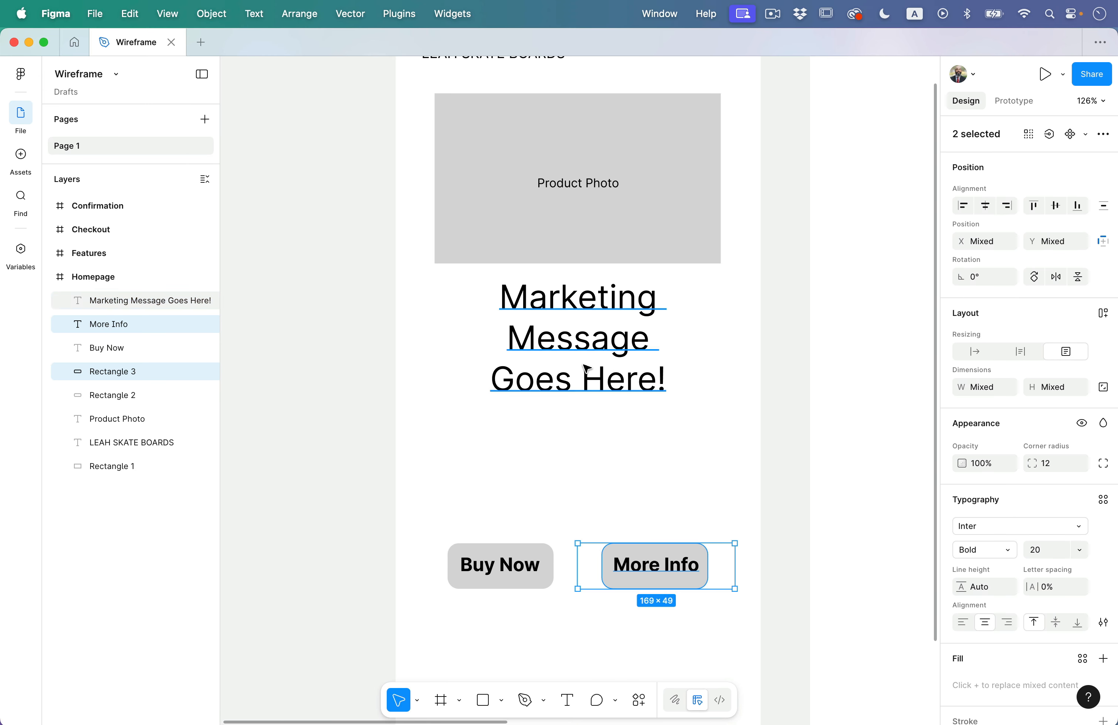
pyautogui.moveTo(584, 357); pyautogui.dragTo(578, 397)
pyautogui.click(714, 408)
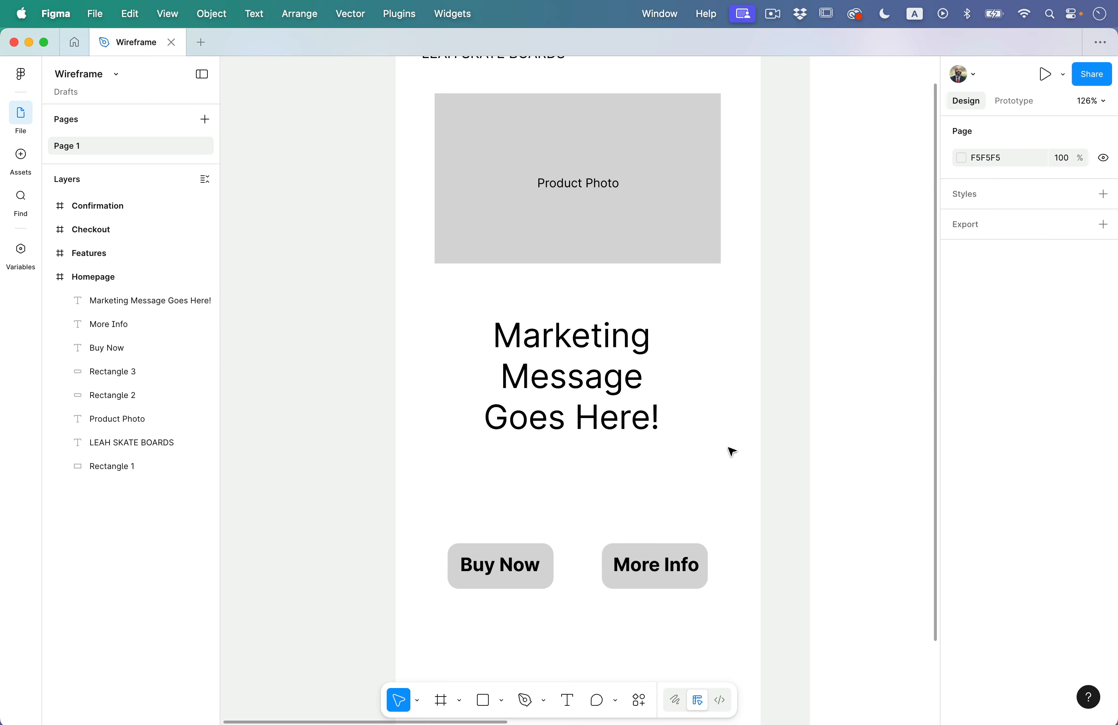
# - Draw a 48 × 48 circle with the Ellipse tool between the marketing message and the More Info button
pyautogui.scroll(2, 731, 451)
pyautogui.hscroll(2, 731, 451)
pyautogui.scroll(-1, 731, 450)
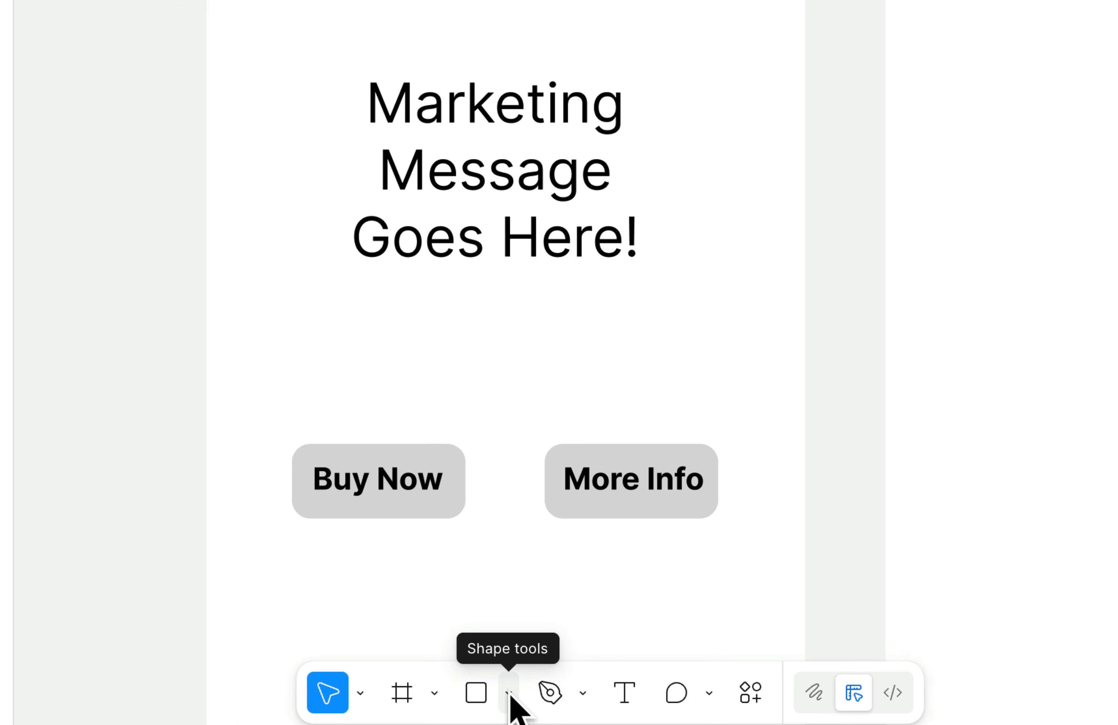
pyautogui.click(501, 699)
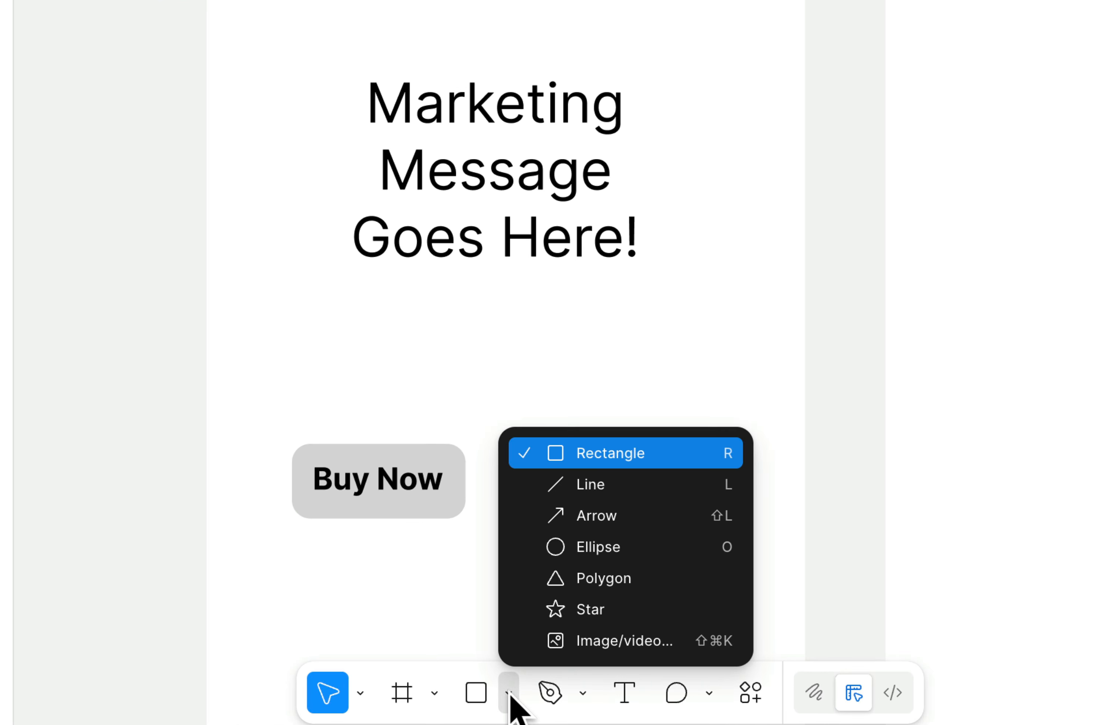
pyautogui.click(605, 544)
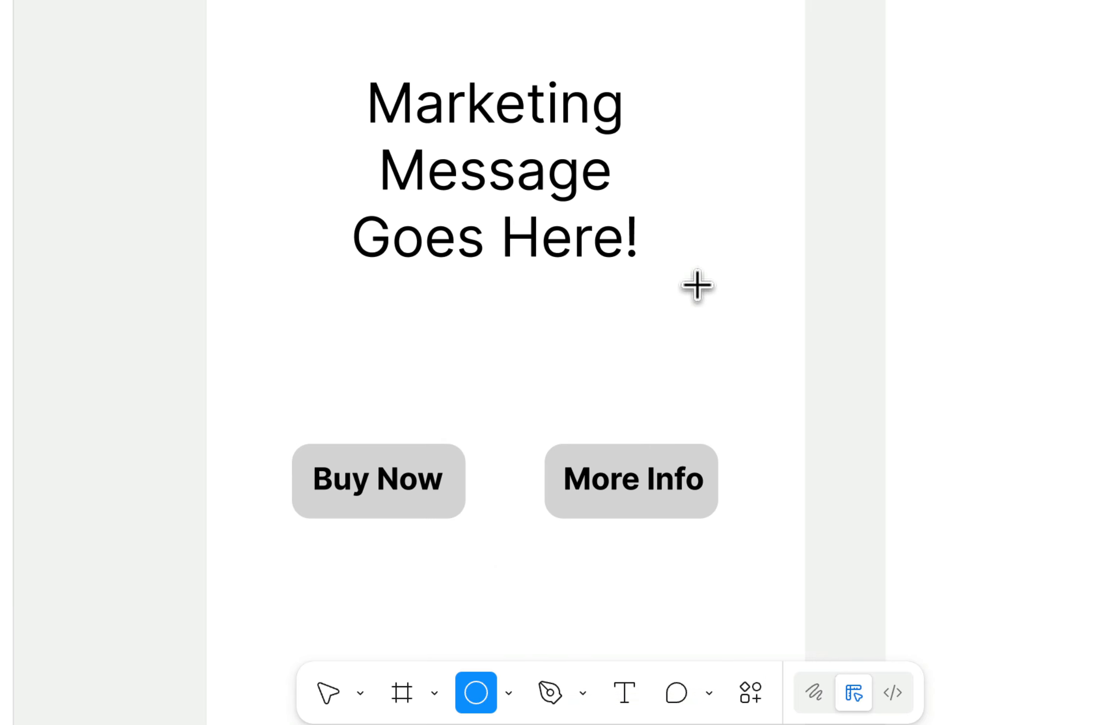
pyautogui.moveTo(624, 292); pyautogui.dragTo(695, 361)
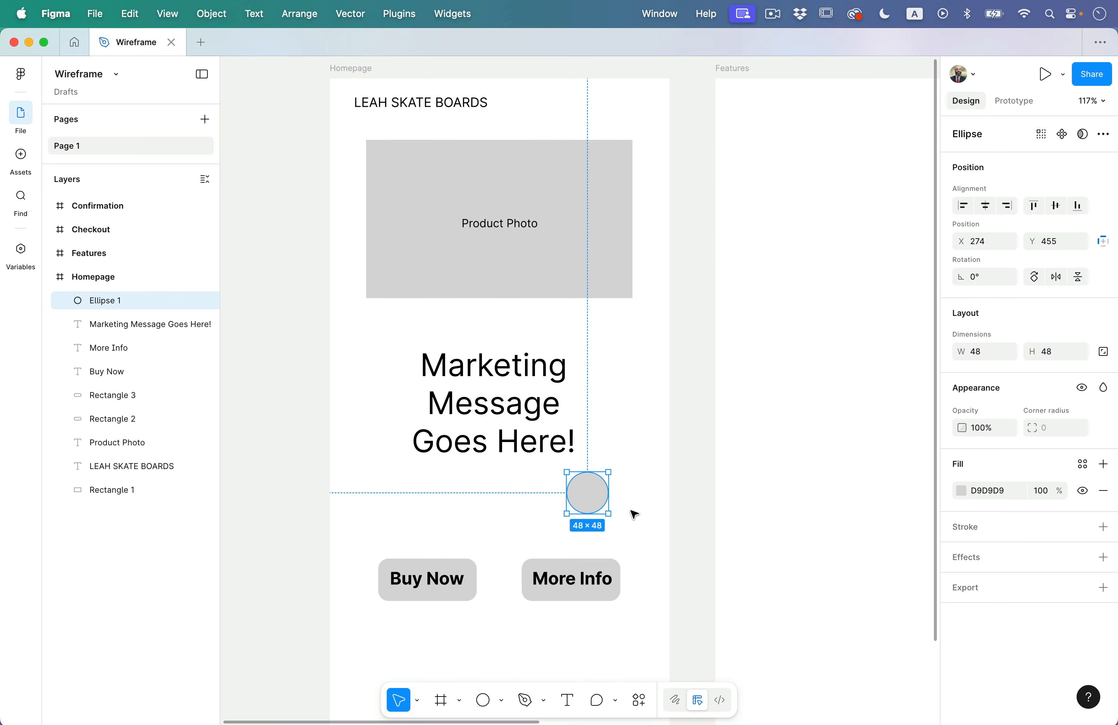
# - Add a "+" text element beside the grey circle below the marketing message on the Homepage
pyautogui.scroll(5, 633, 514)
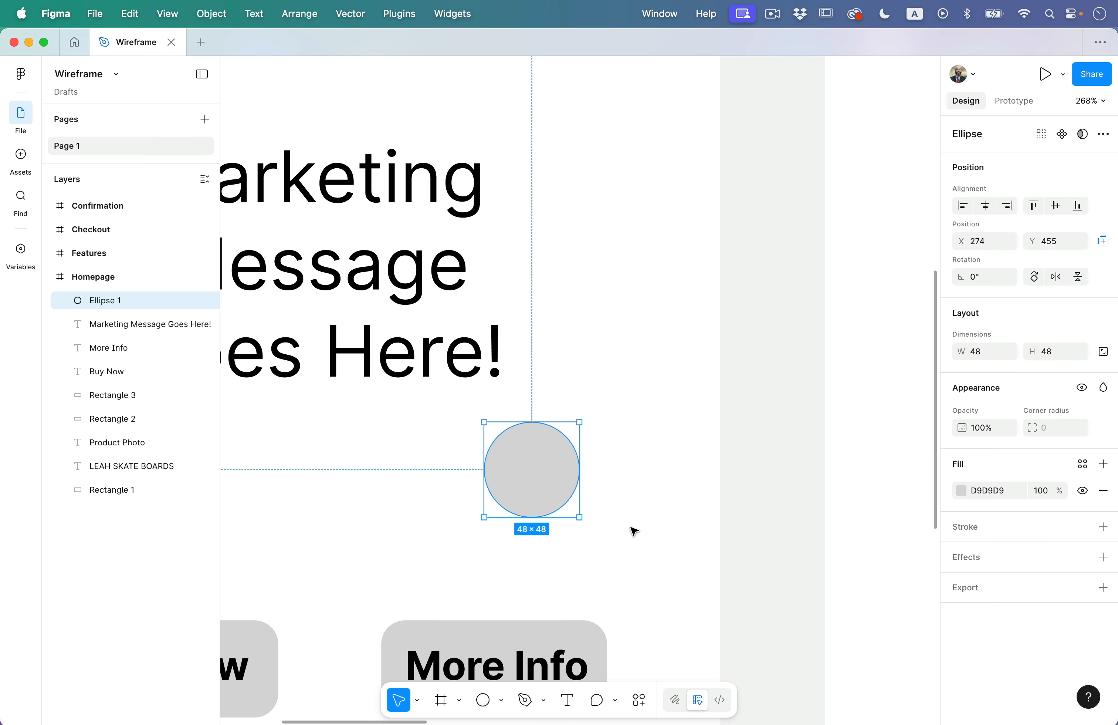
pyautogui.click(633, 530)
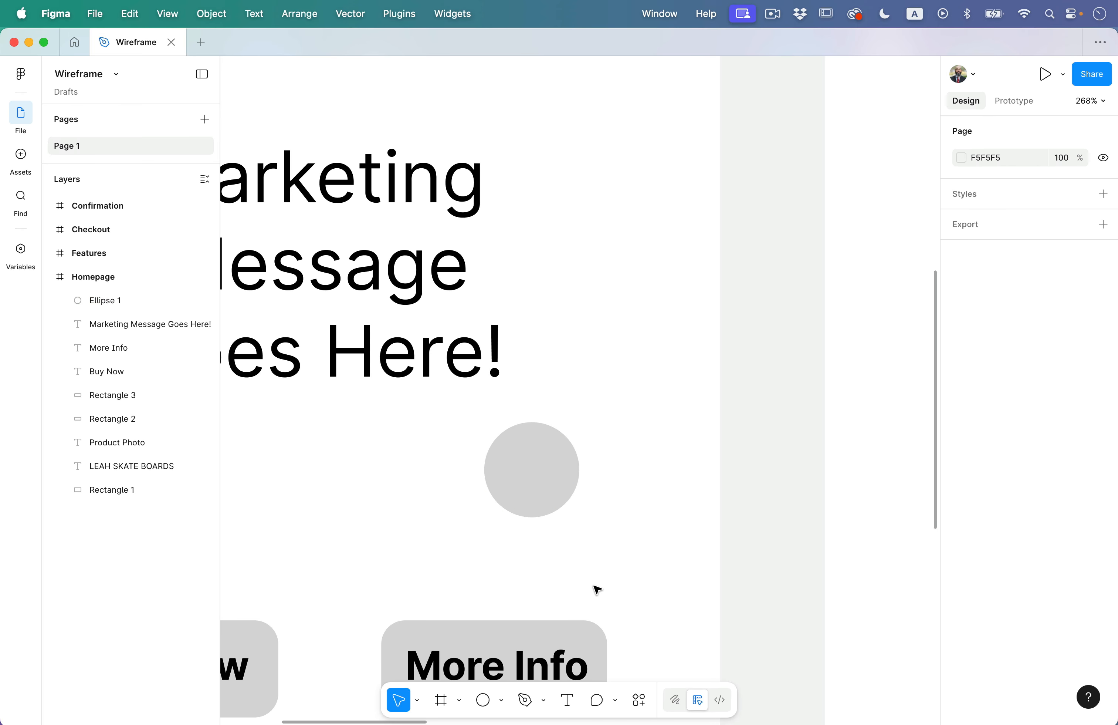
pyautogui.click(567, 700)
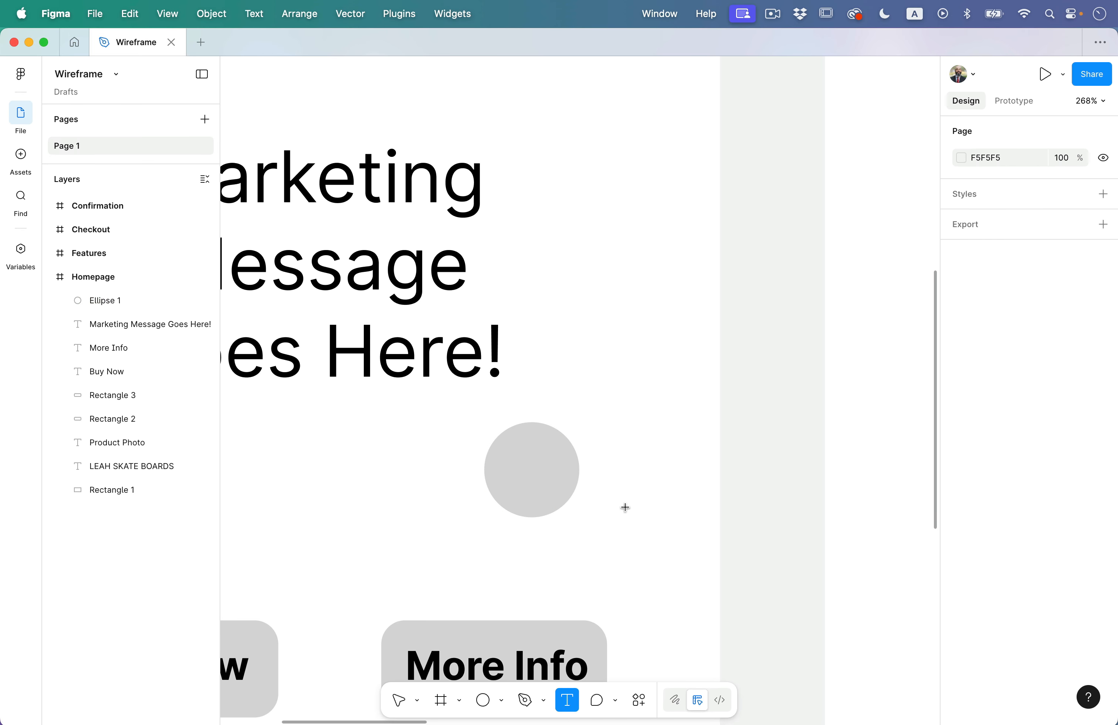
pyautogui.click(616, 469)
pyautogui.write('=')
pyautogui.press('BackSpace')
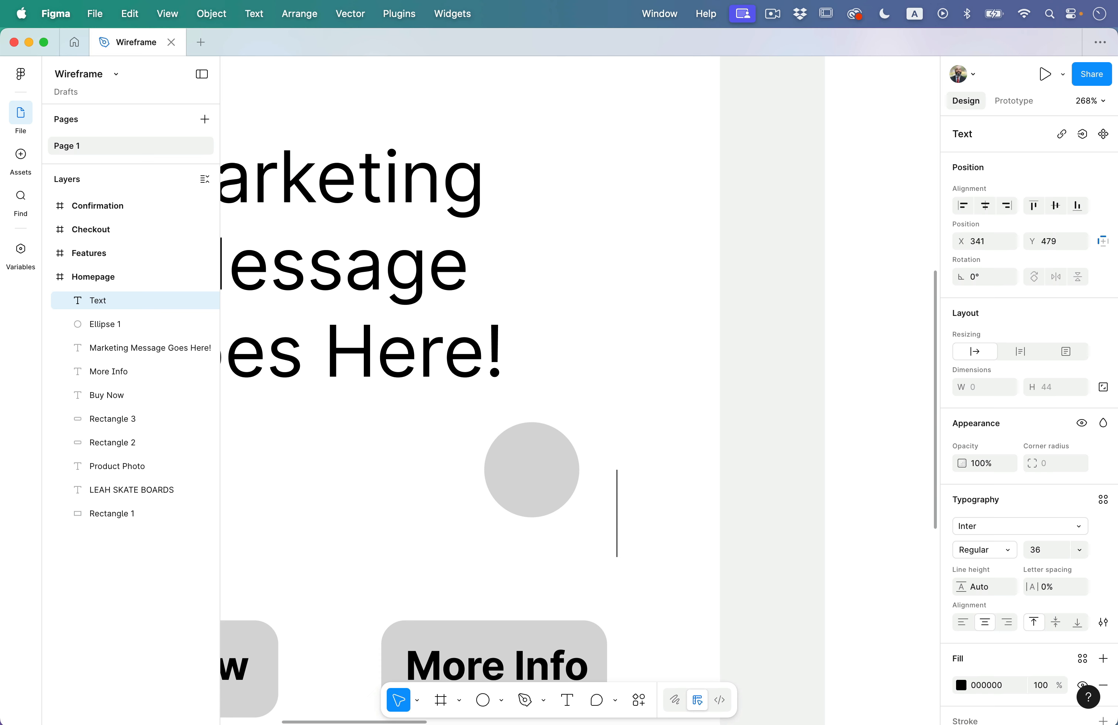
pyautogui.write('+')
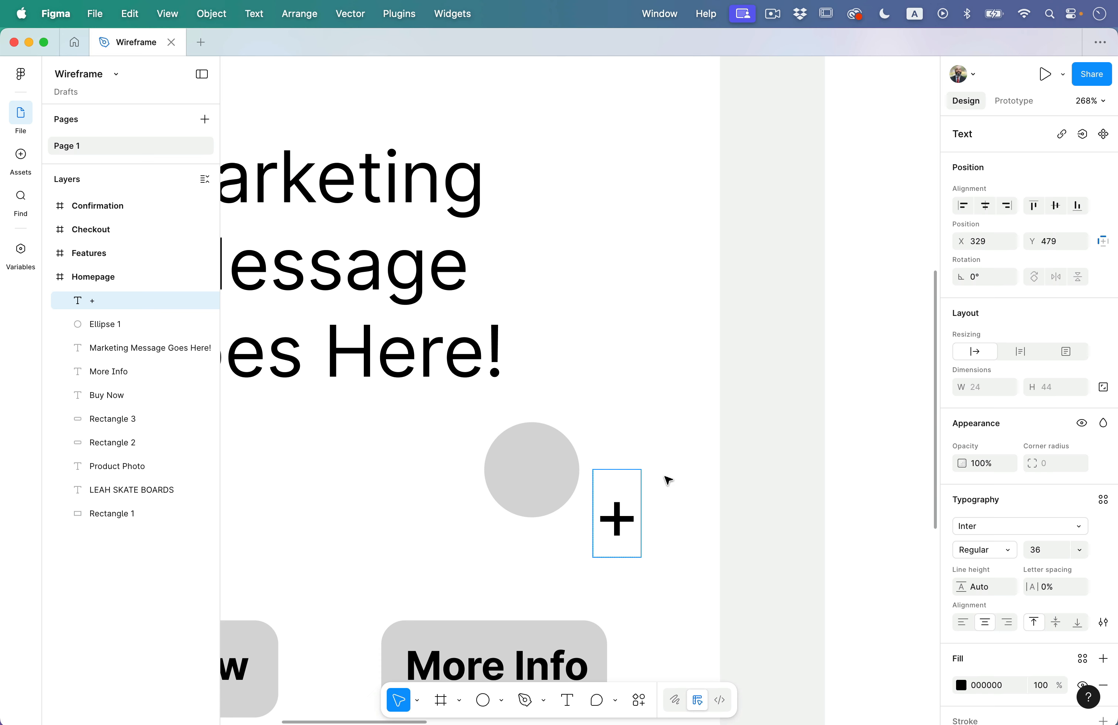
# - Move the plus sign onto the centre of the grey circle and deselect it
pyautogui.click(399, 699)
pyautogui.moveTo(613, 506); pyautogui.dragTo(536, 469)
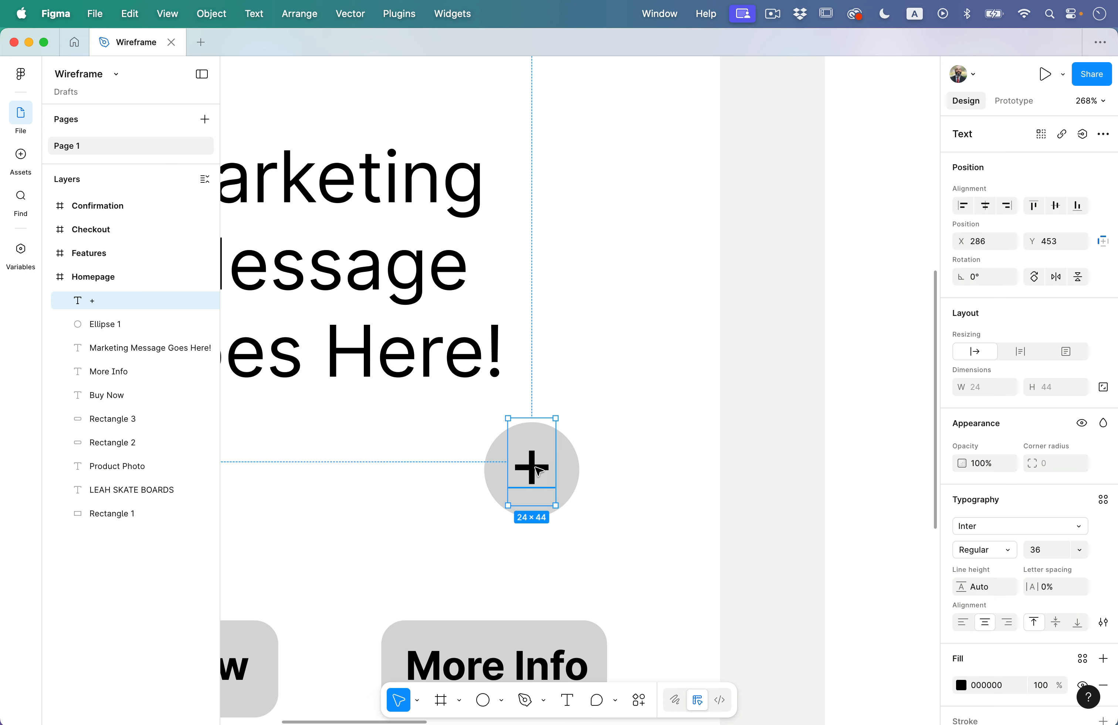
pyautogui.click(610, 468)
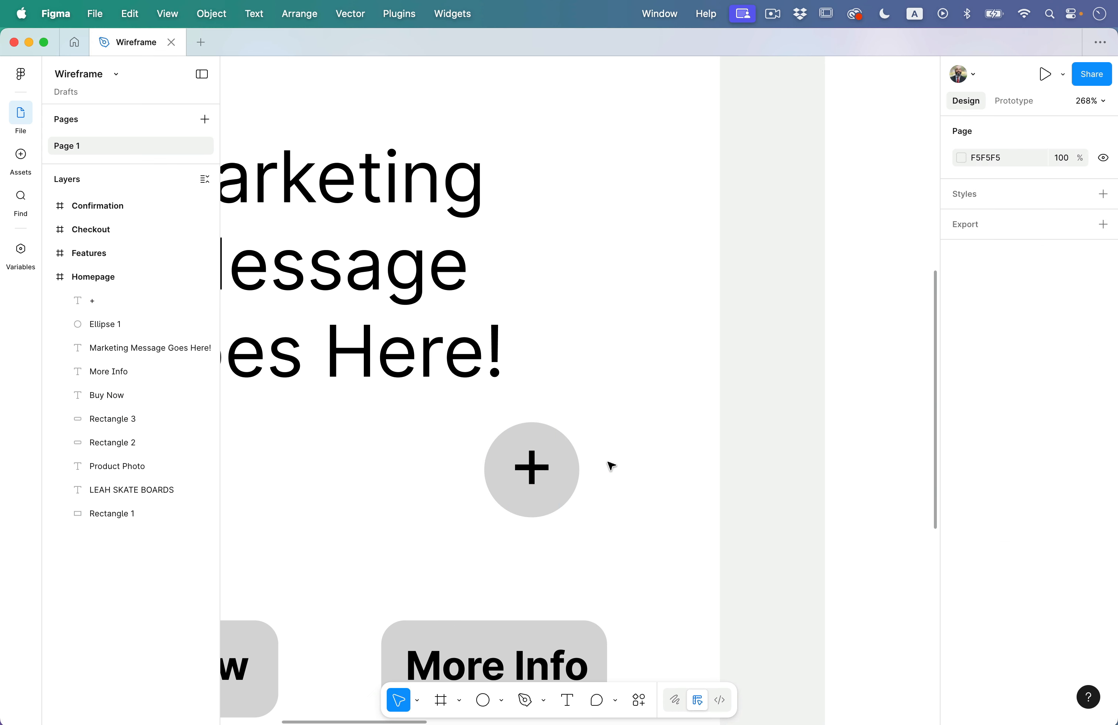
# - Select the plus sign together with the circle behind it
pyautogui.moveTo(612, 460); pyautogui.dragTo(505, 501)
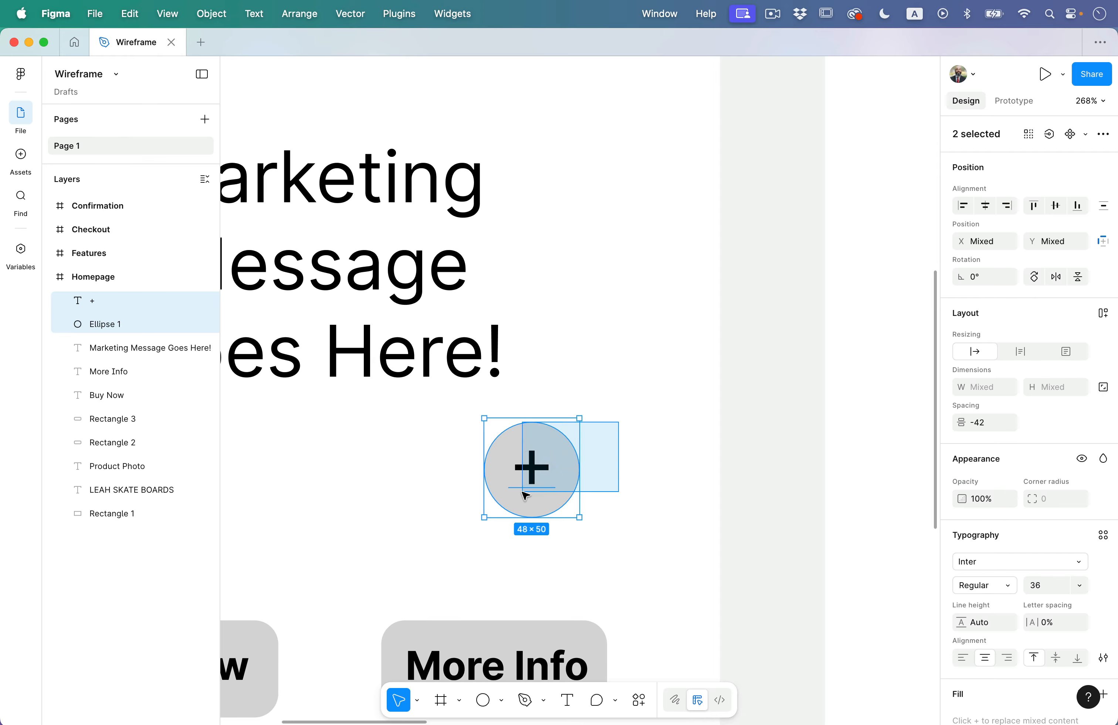